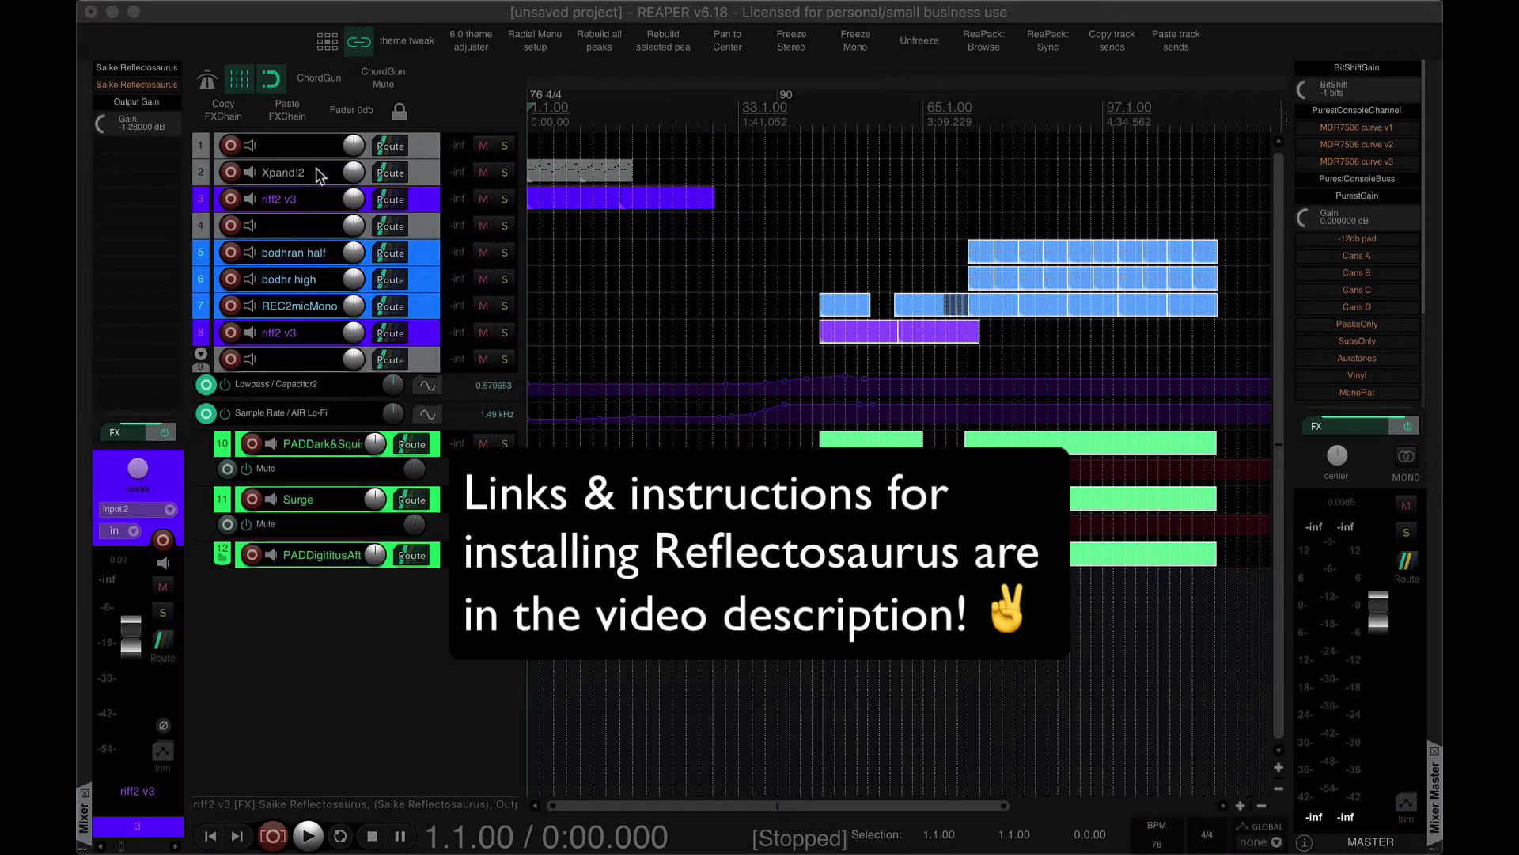
Switch back and forth between the Xpand!2 and riff2 v3 tracks during playback
click(310, 179)
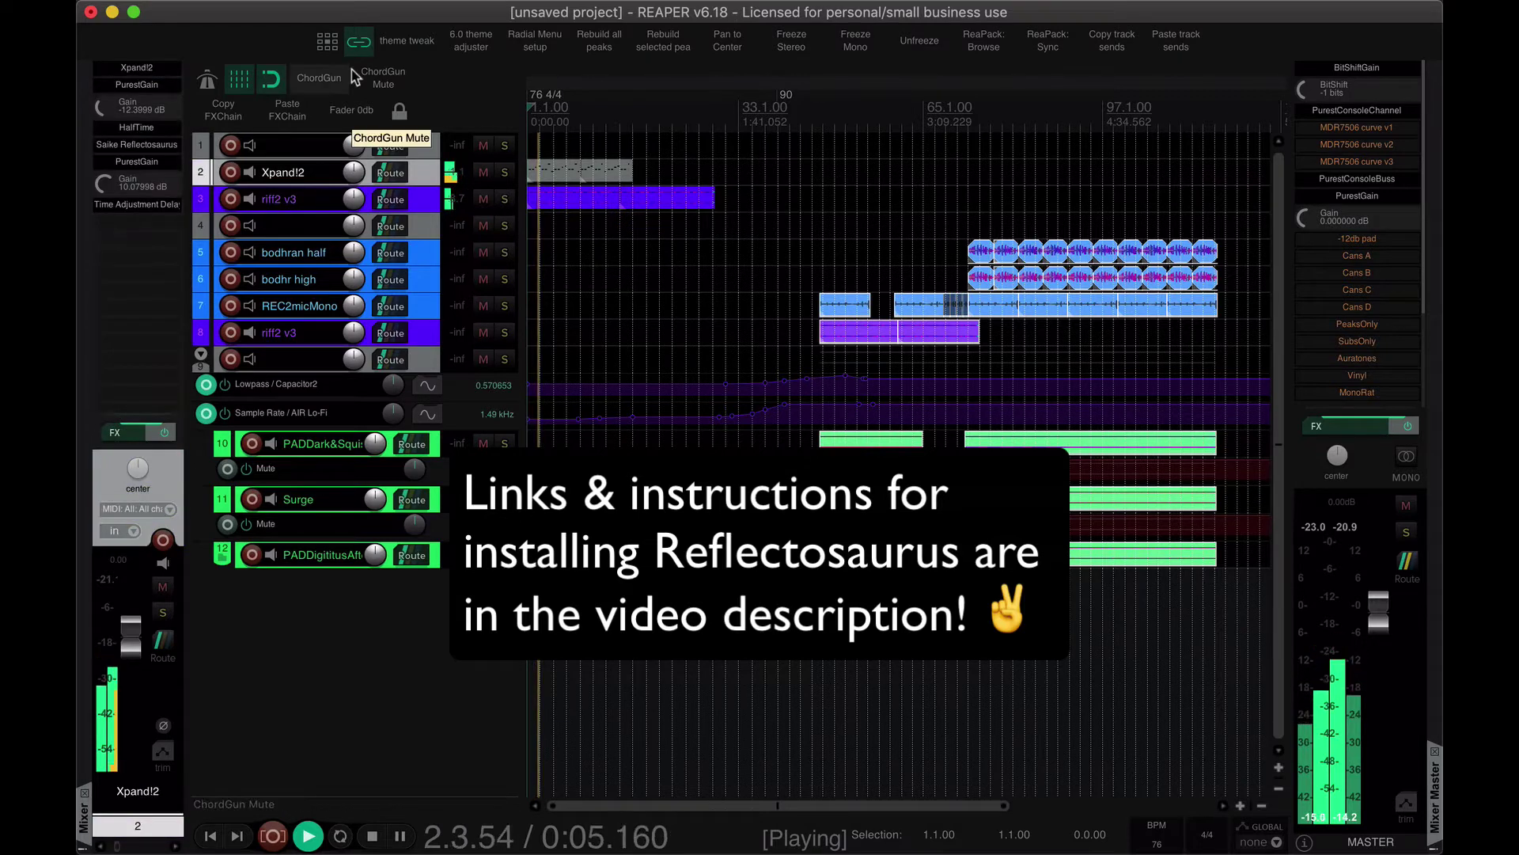
click(304, 202)
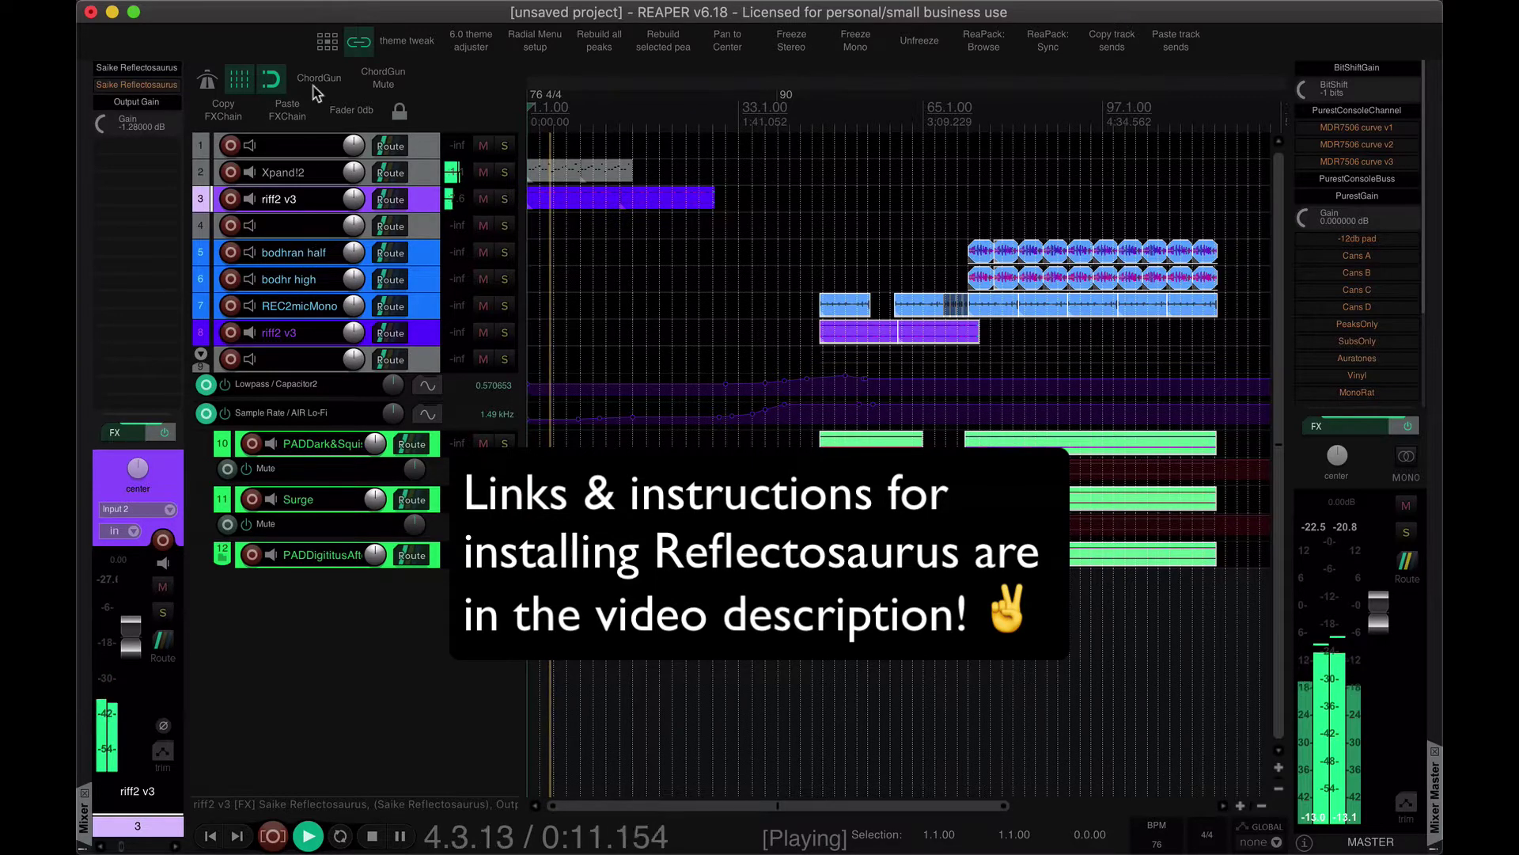
click(321, 175)
click(321, 197)
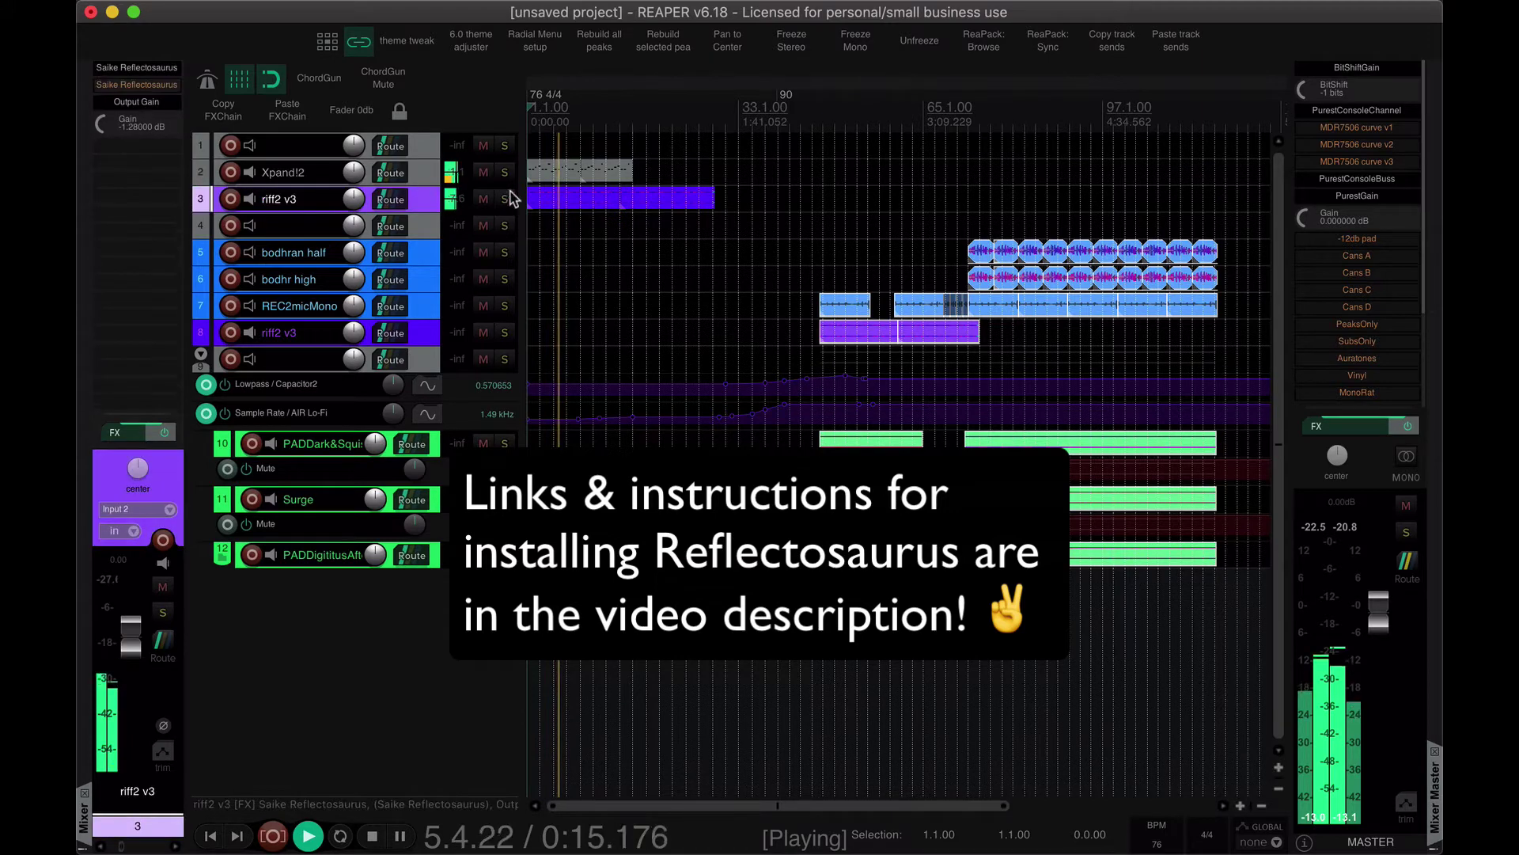
click(321, 178)
click(327, 201)
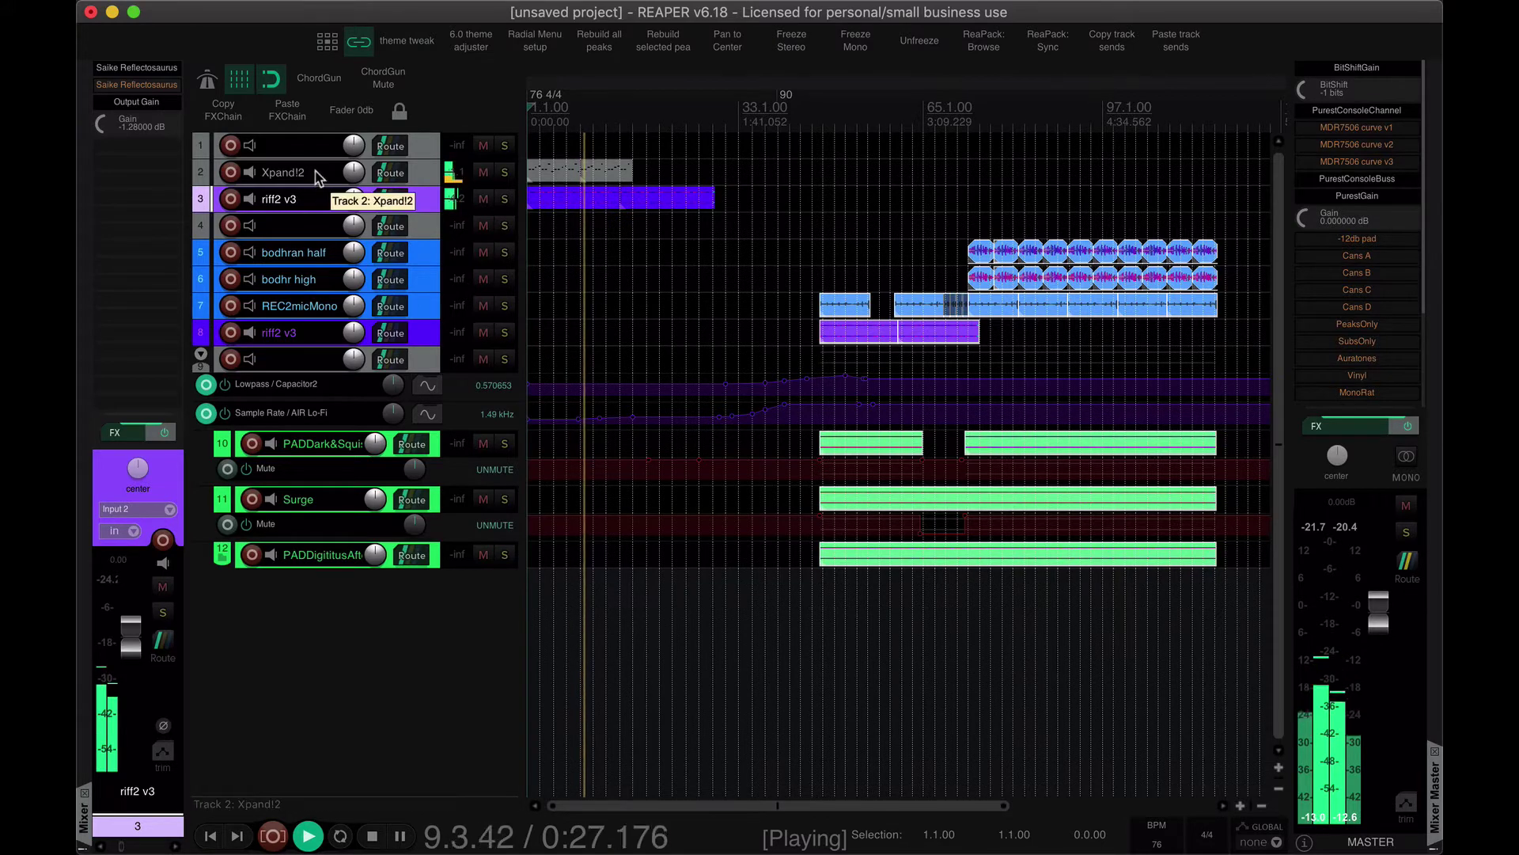
In the mixer, bypass Reflectosaurus on Xpand!2 and the first Reflectosaurus on riff2 v3
key(super+m)
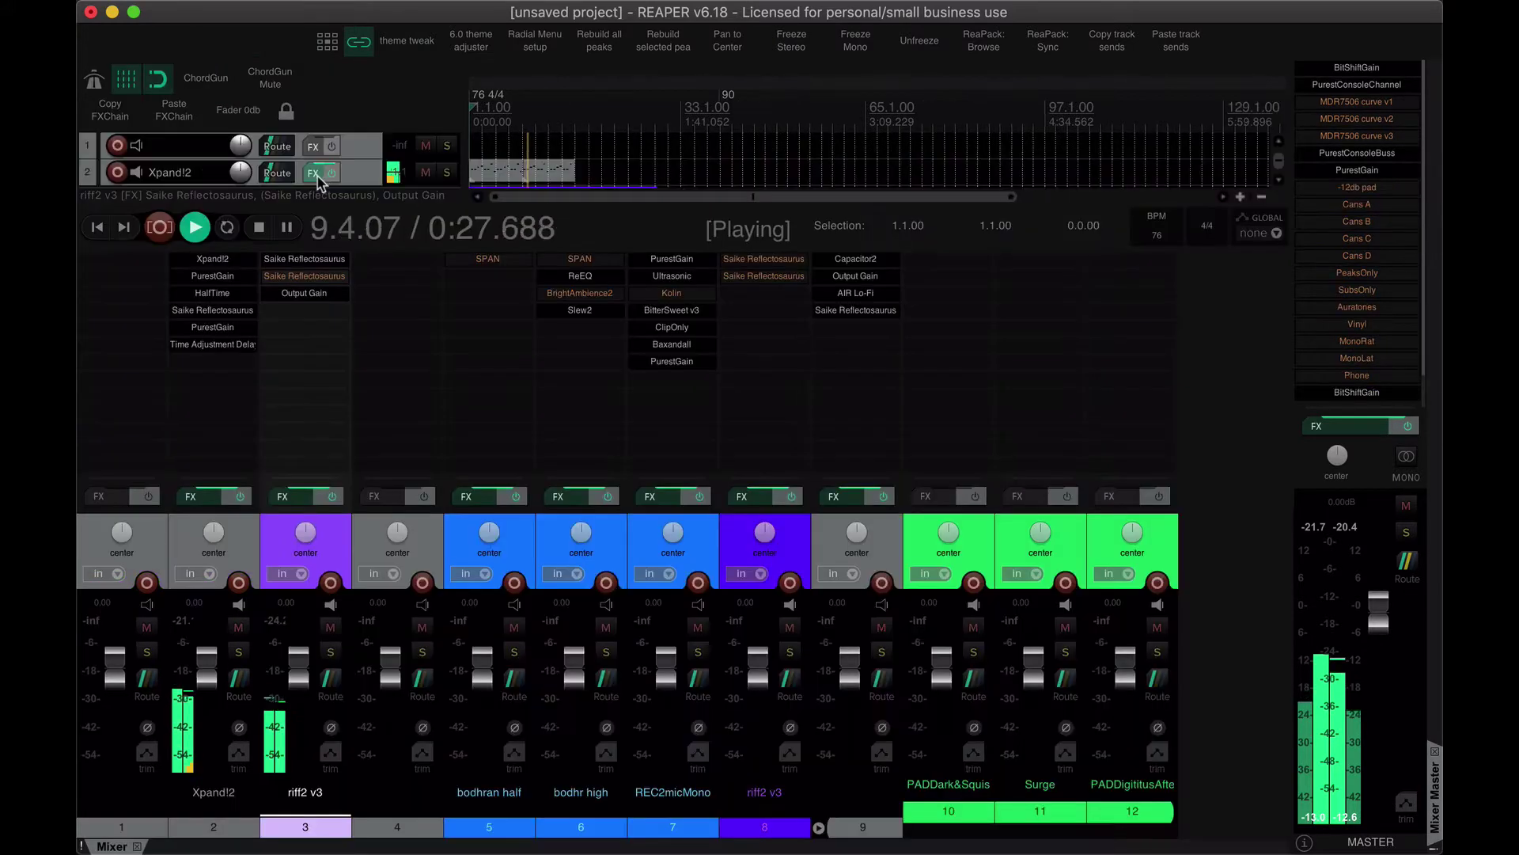
shift+click(213, 309)
shift+click(304, 259)
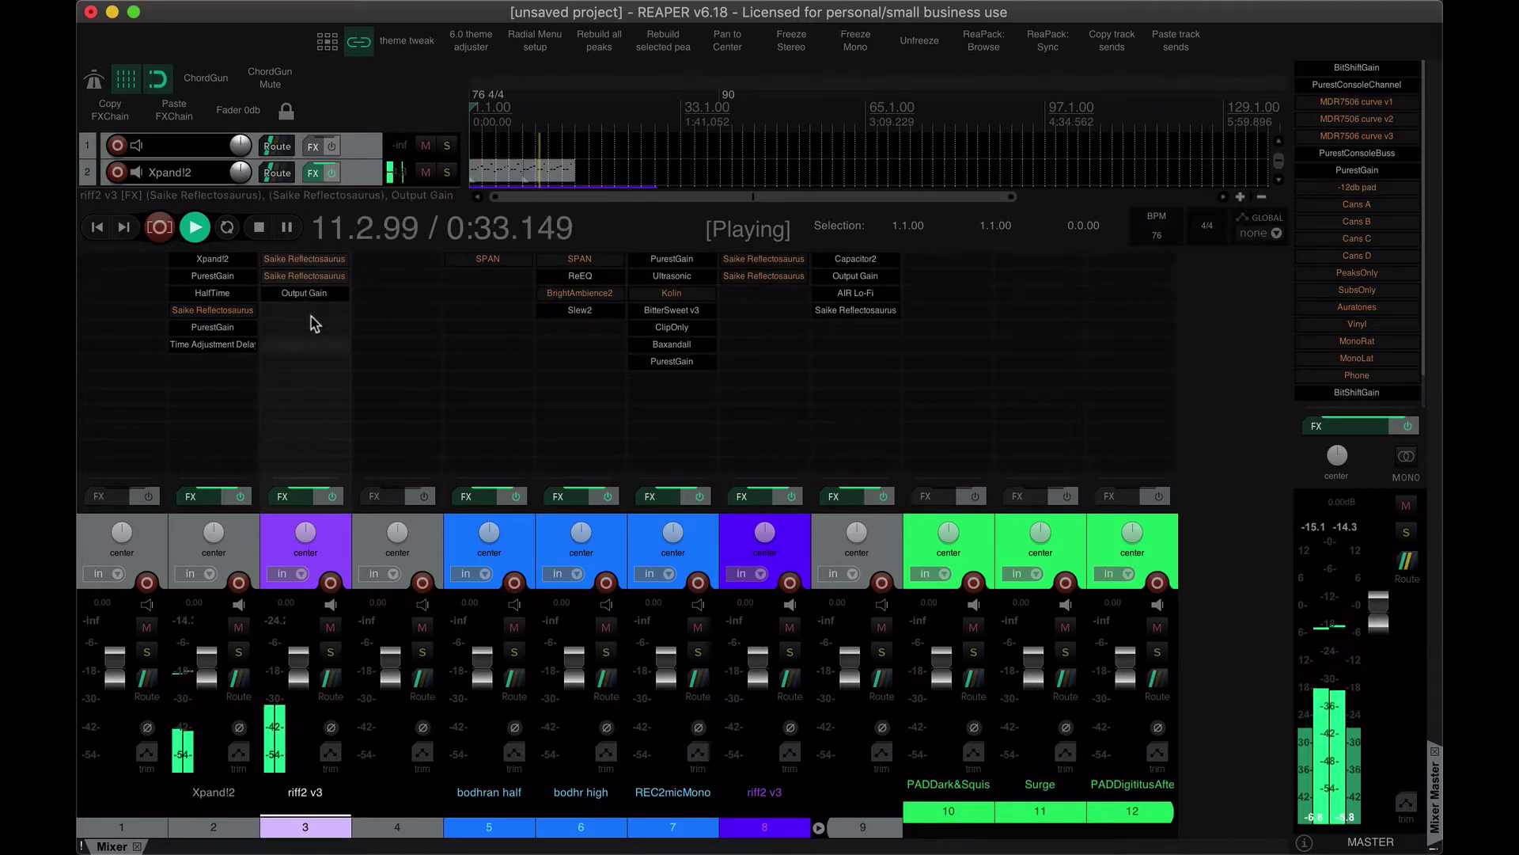
Check riff2 v3's Output Gain, re-enable its first Reflectosaurus, and select Xpand!2
click(316, 292)
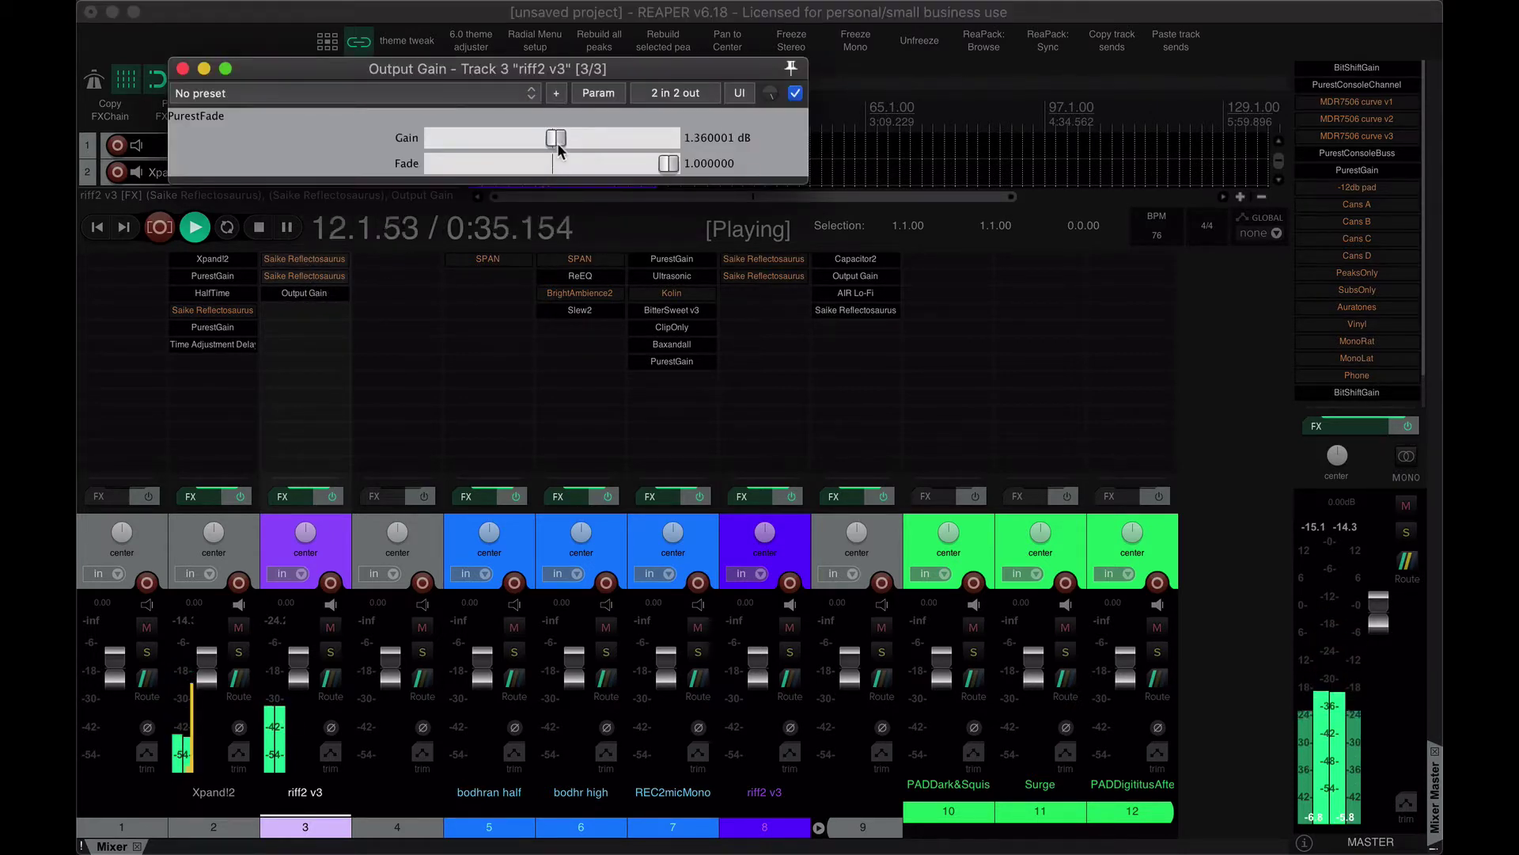
click(335, 458)
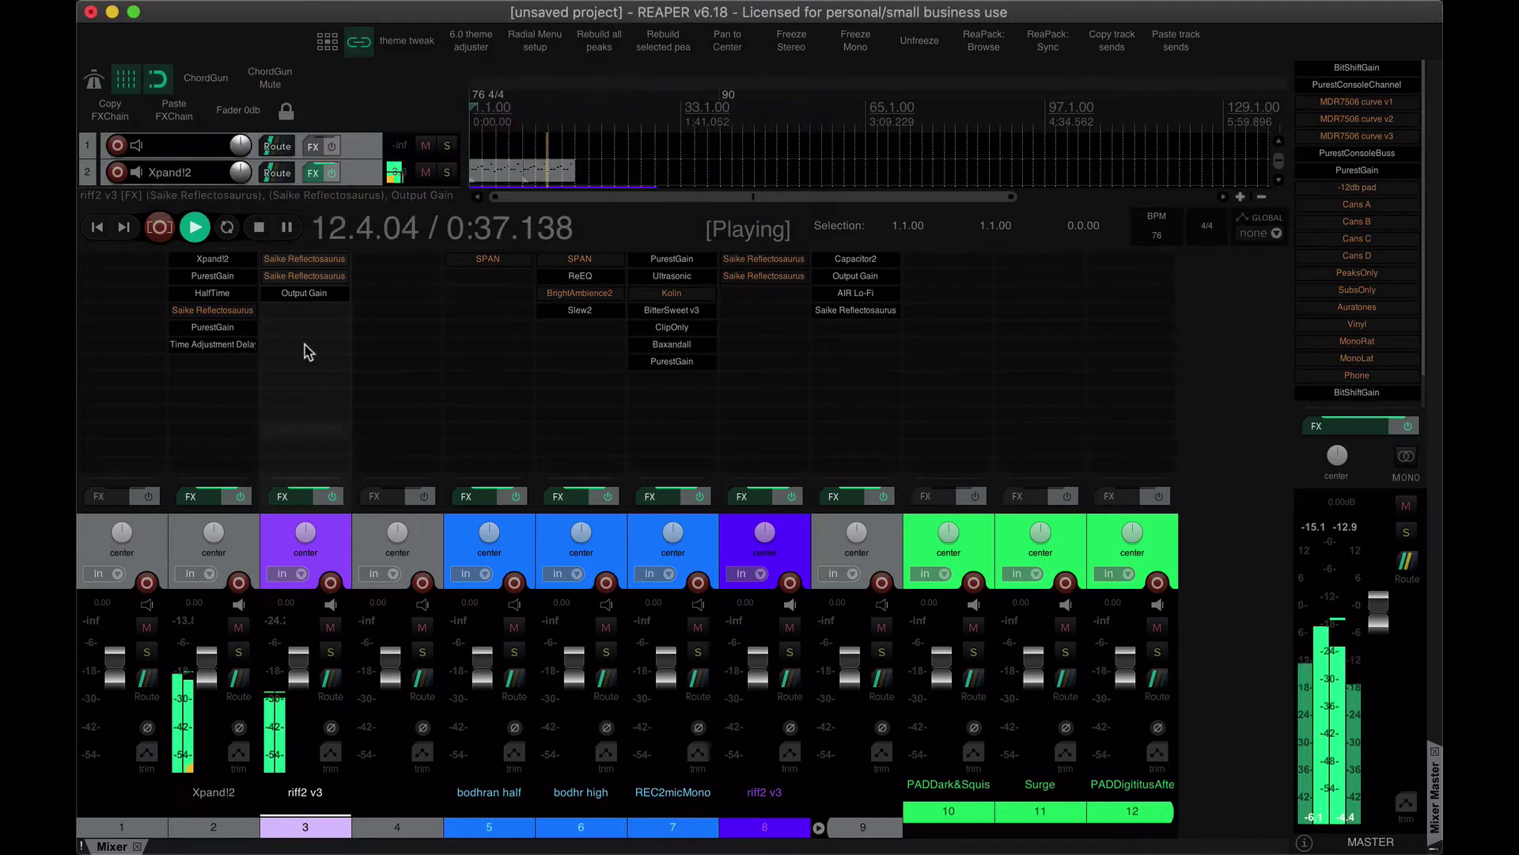
shift+click(309, 260)
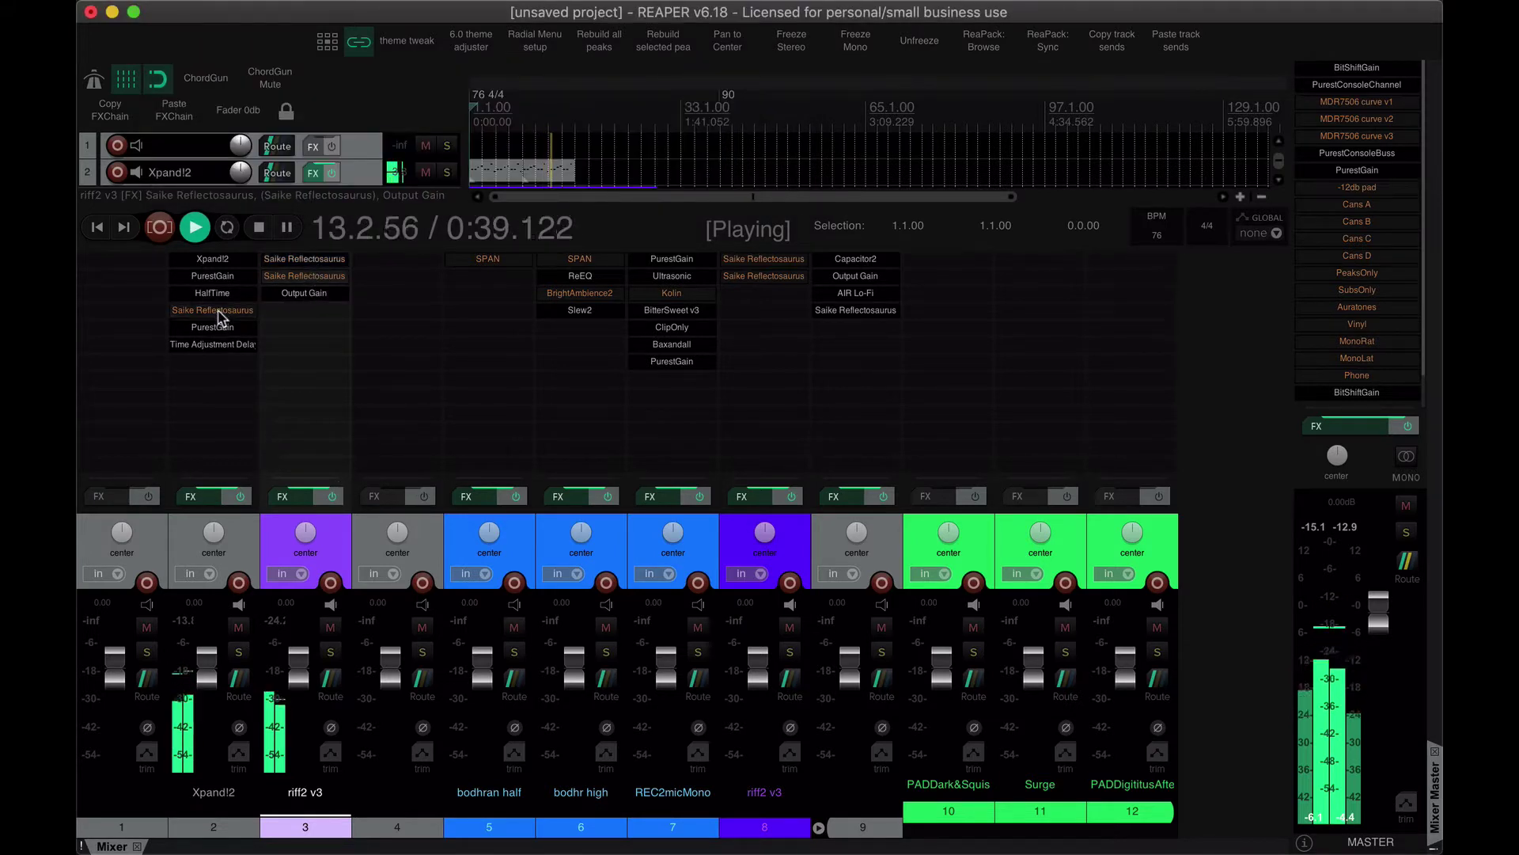
click(184, 557)
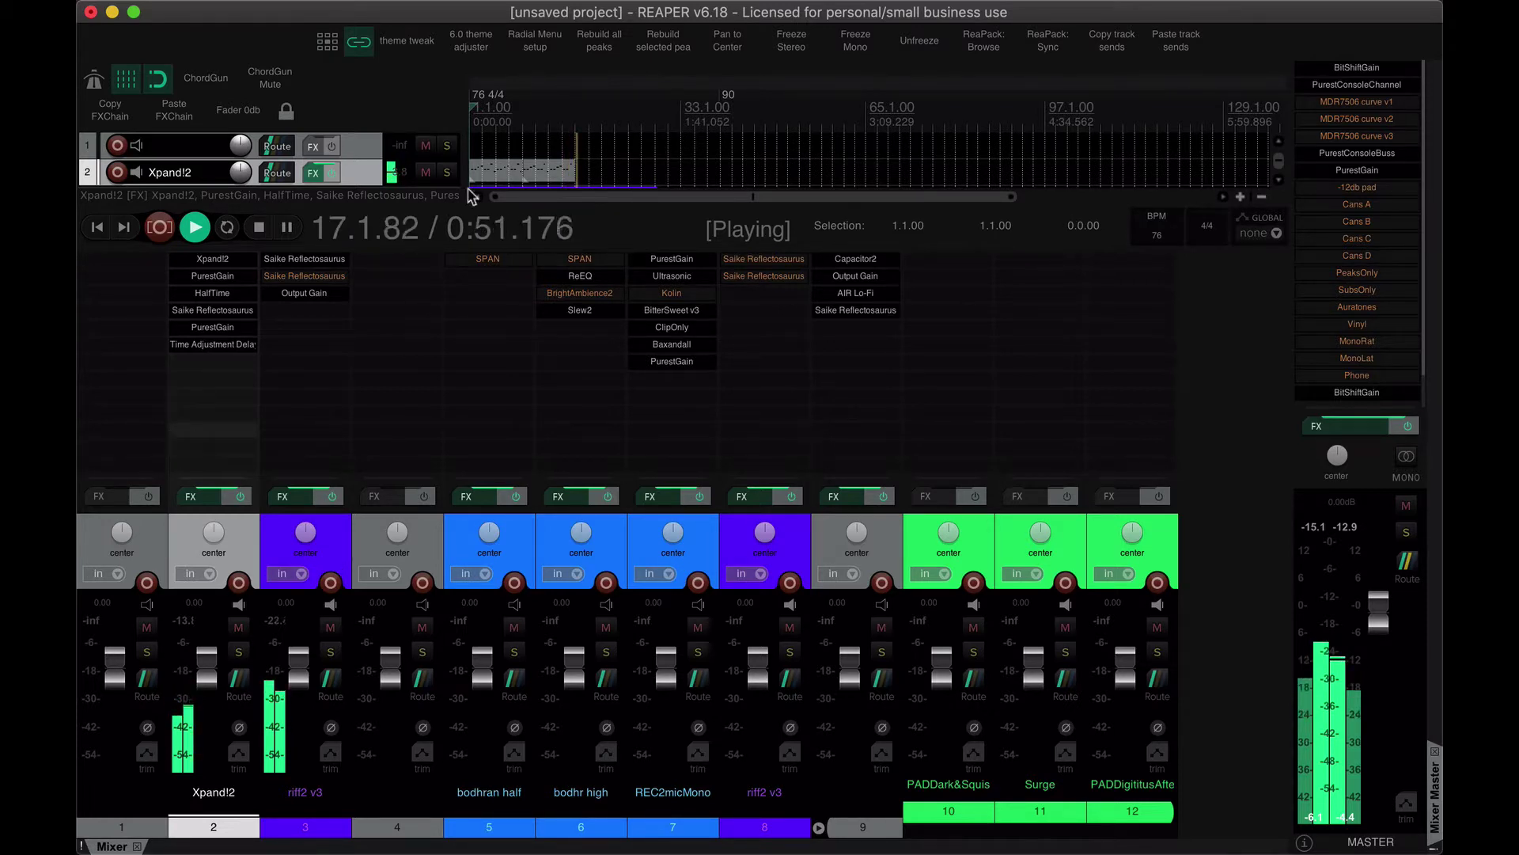
Mute riff2 v3, solo Xpand!2, and restart playback from the project start
click(212, 314)
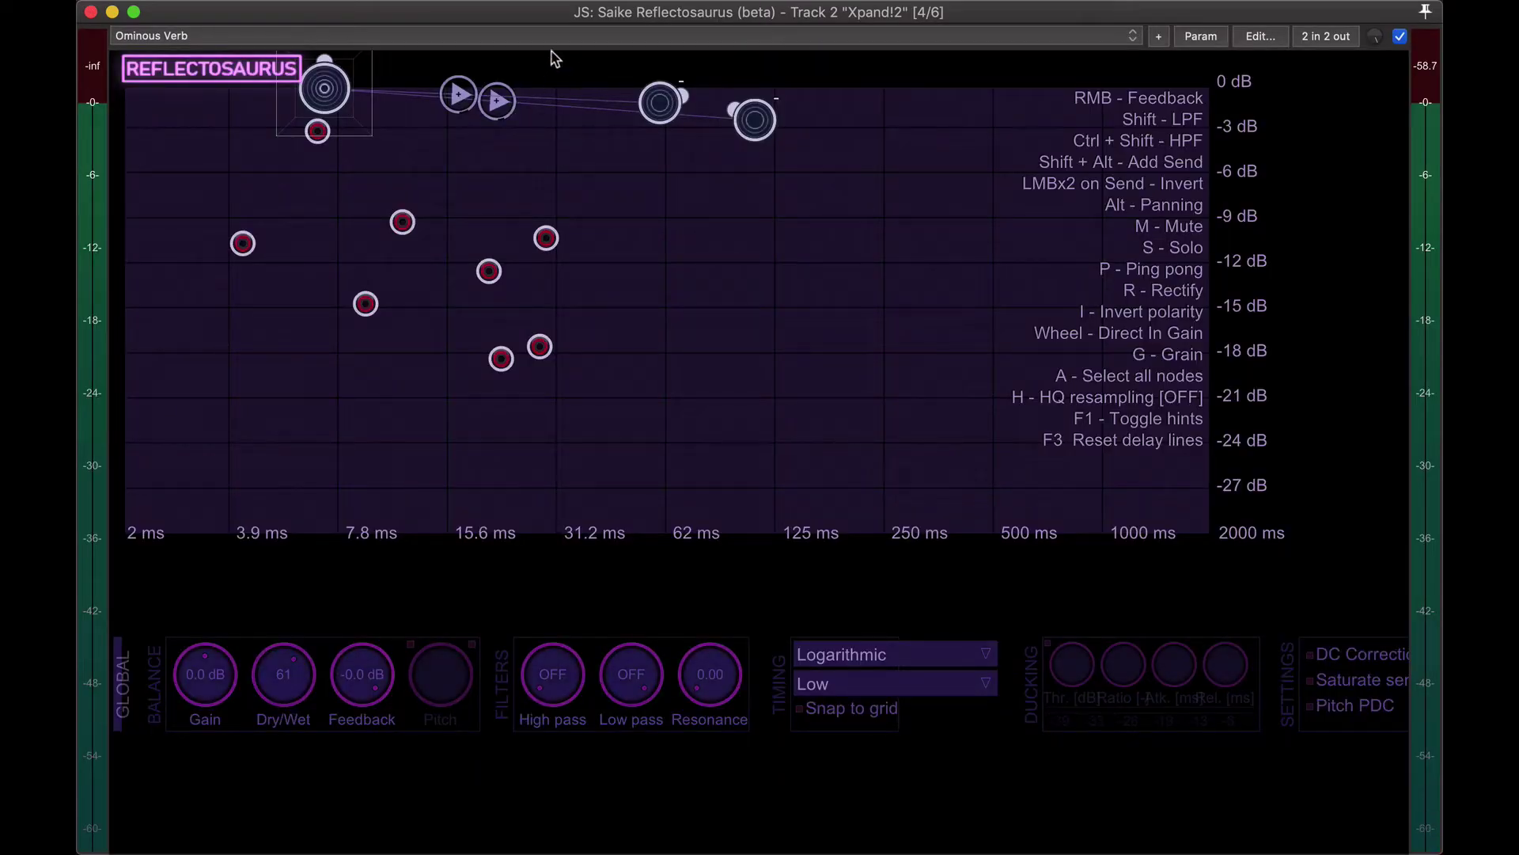
key(Escape)
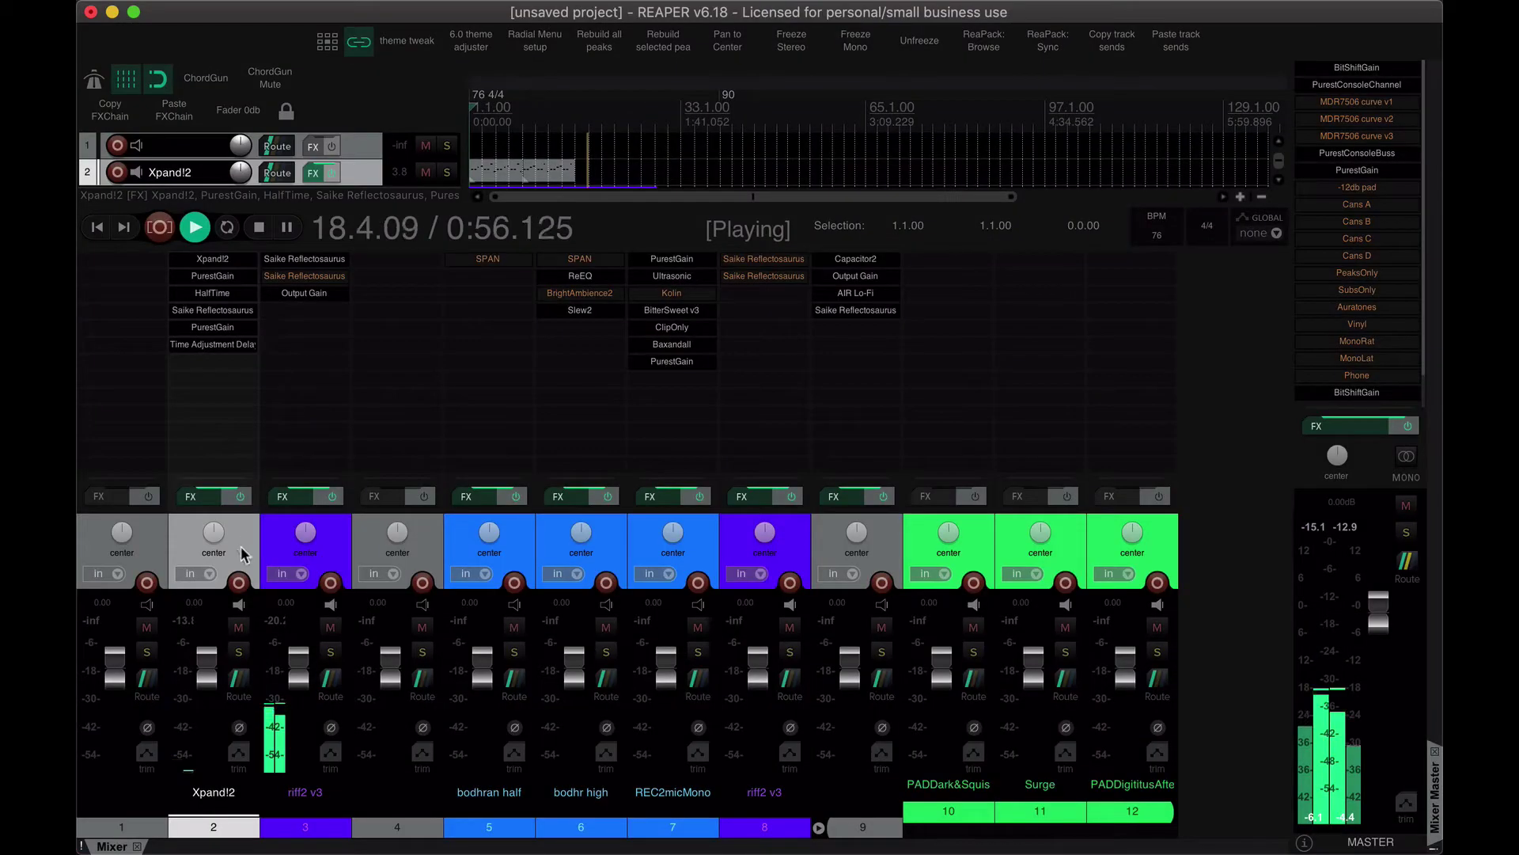
click(332, 627)
key(Home)
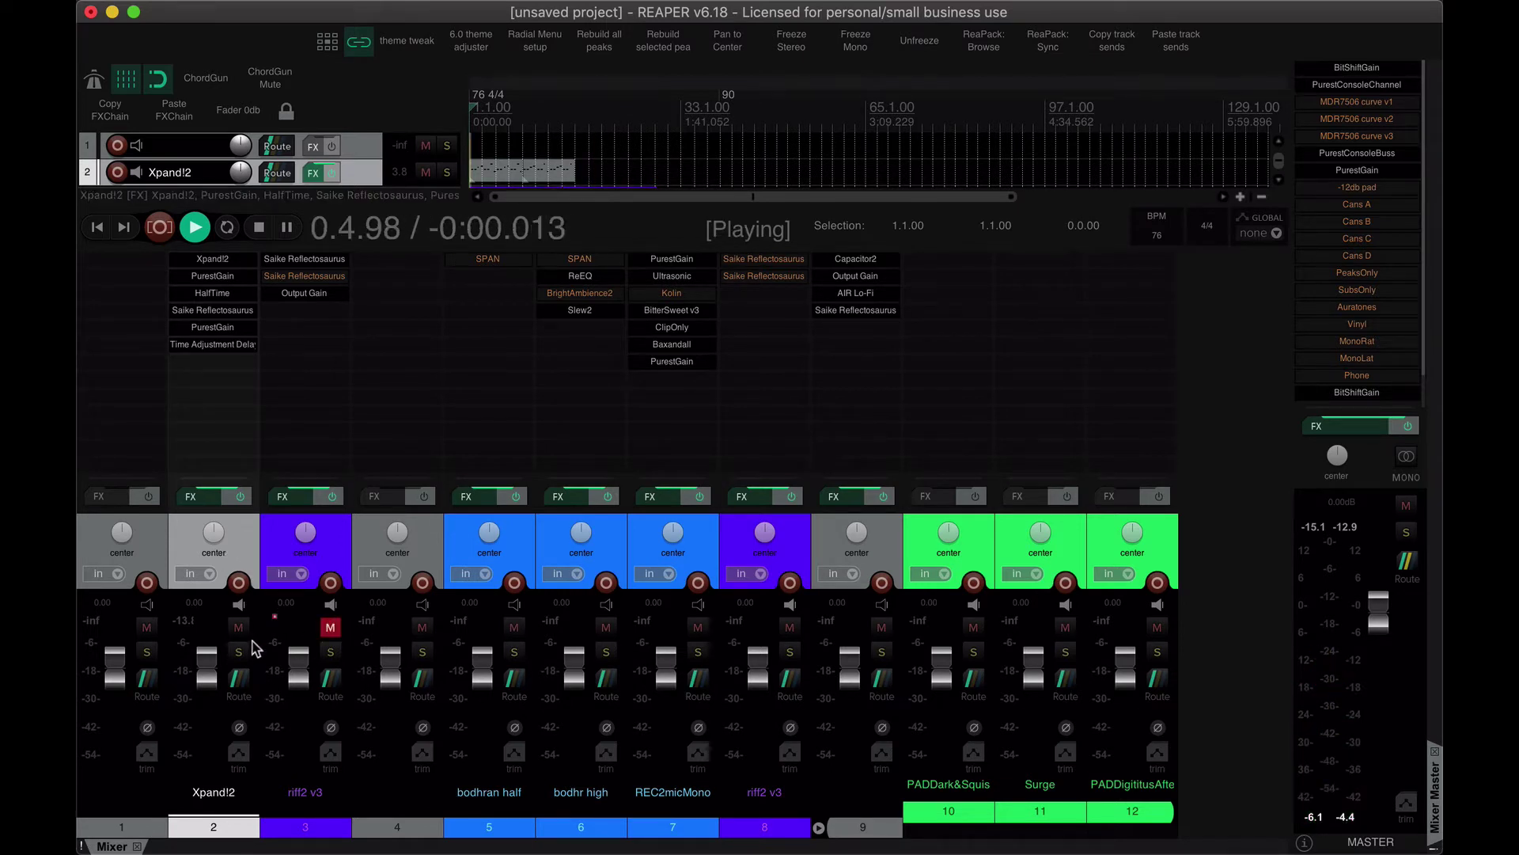
click(239, 652)
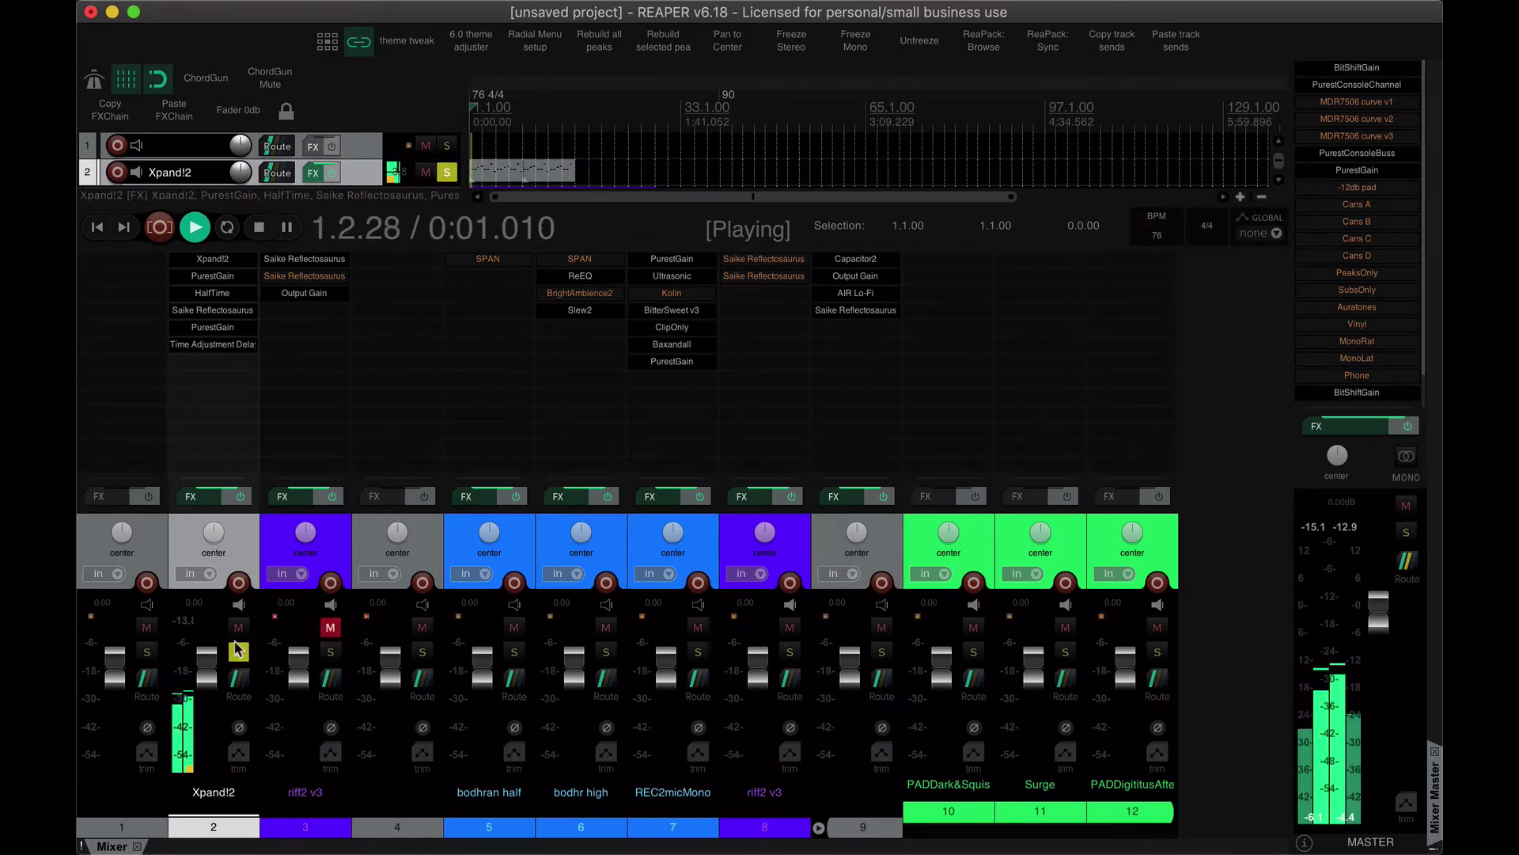
Inspect Xpand!2's instrument and HalfTime effect, then bring up its Reflectosaurus with Ominous Verb
click(227, 263)
key(Escape)
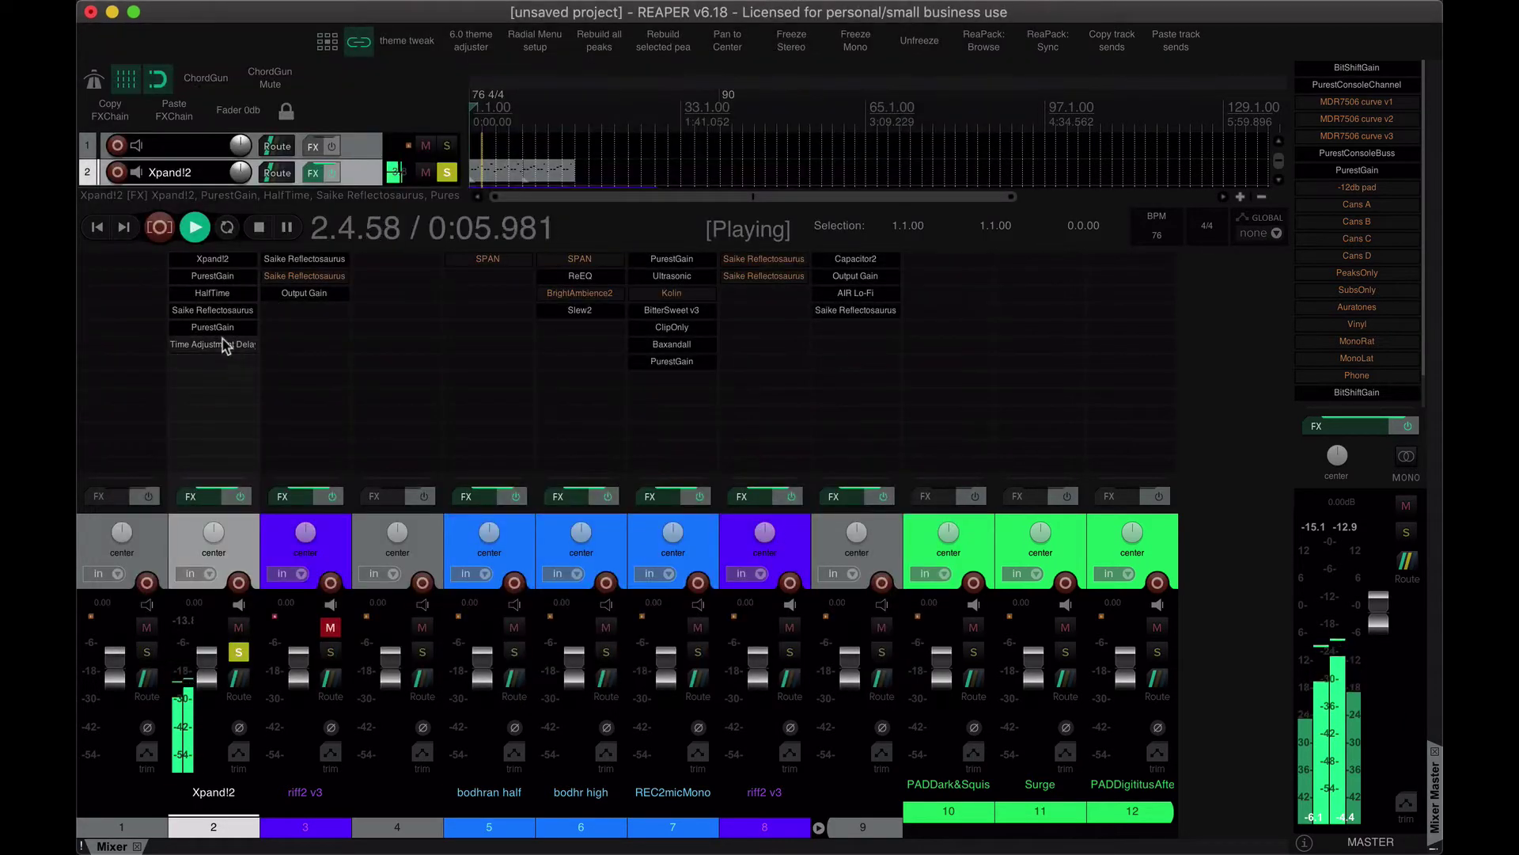
click(211, 299)
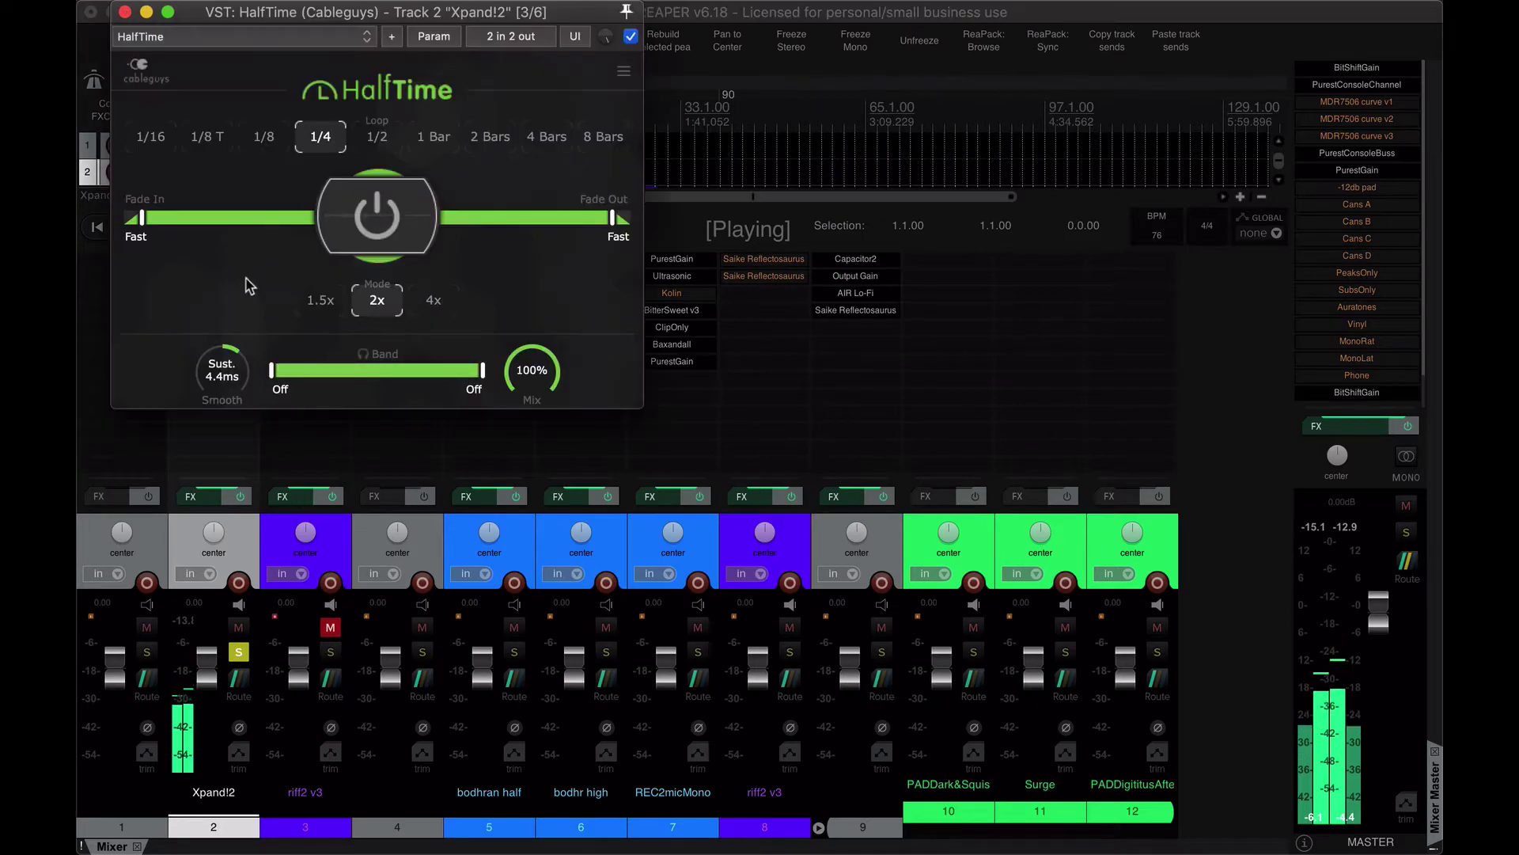
key(Escape)
click(226, 312)
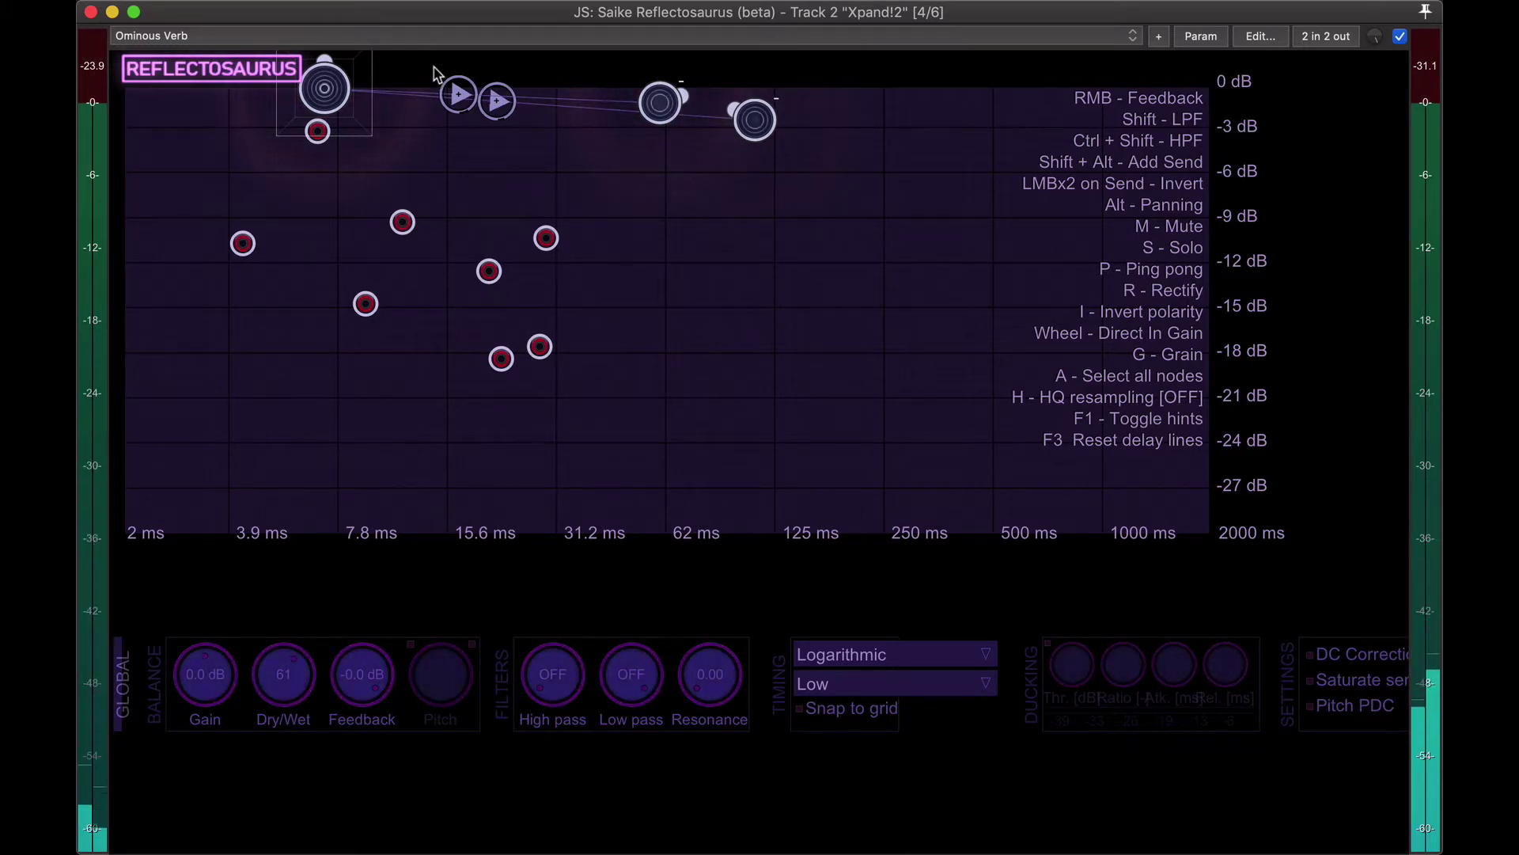
Load the Bizarre preset and lower node 9 to about 14 ms with -21 dB output gain
click(603, 36)
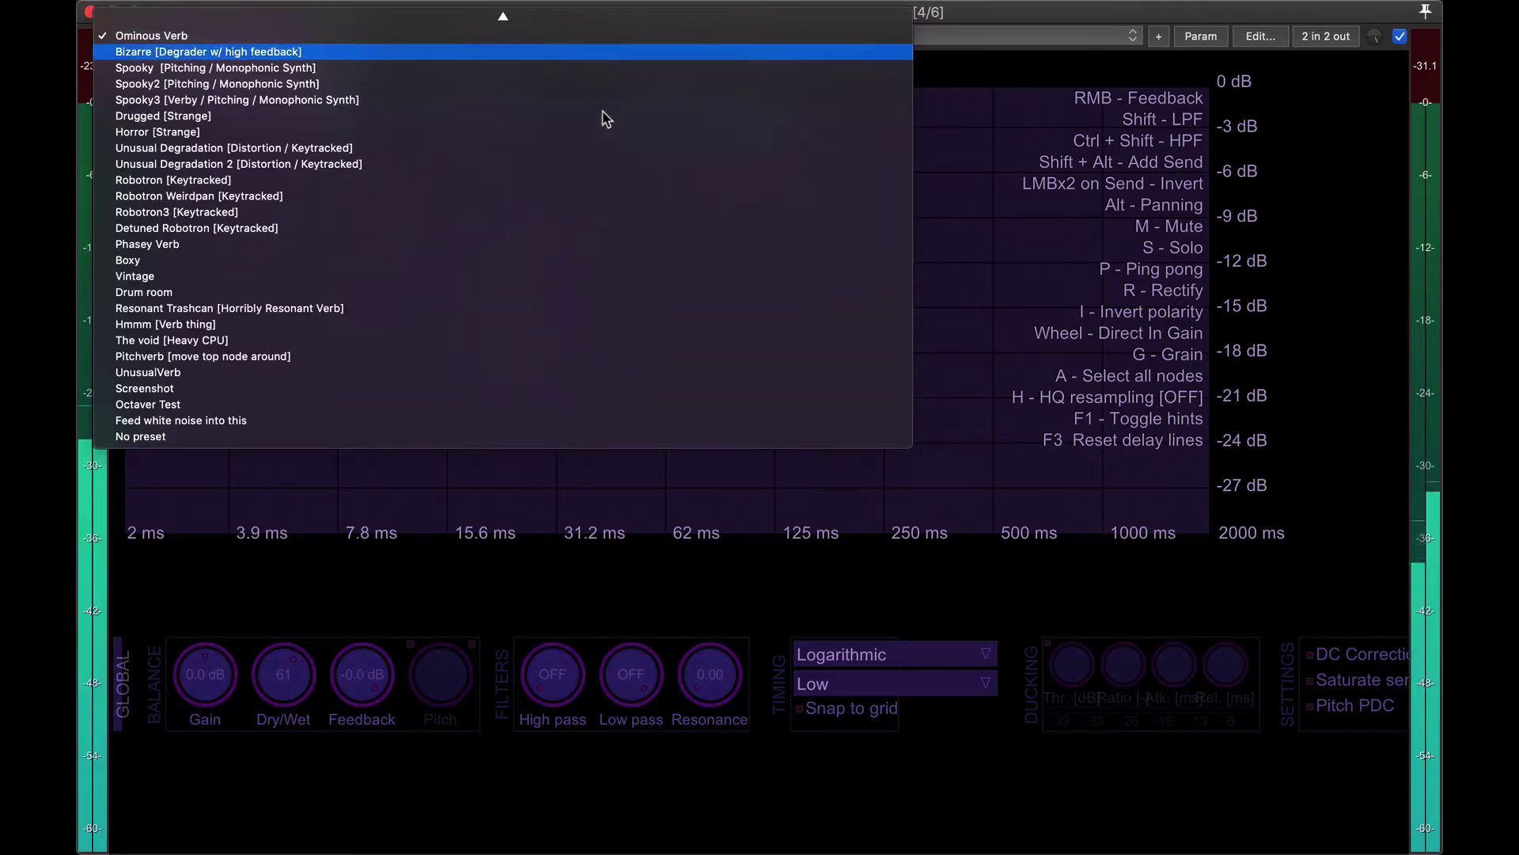
click(483, 53)
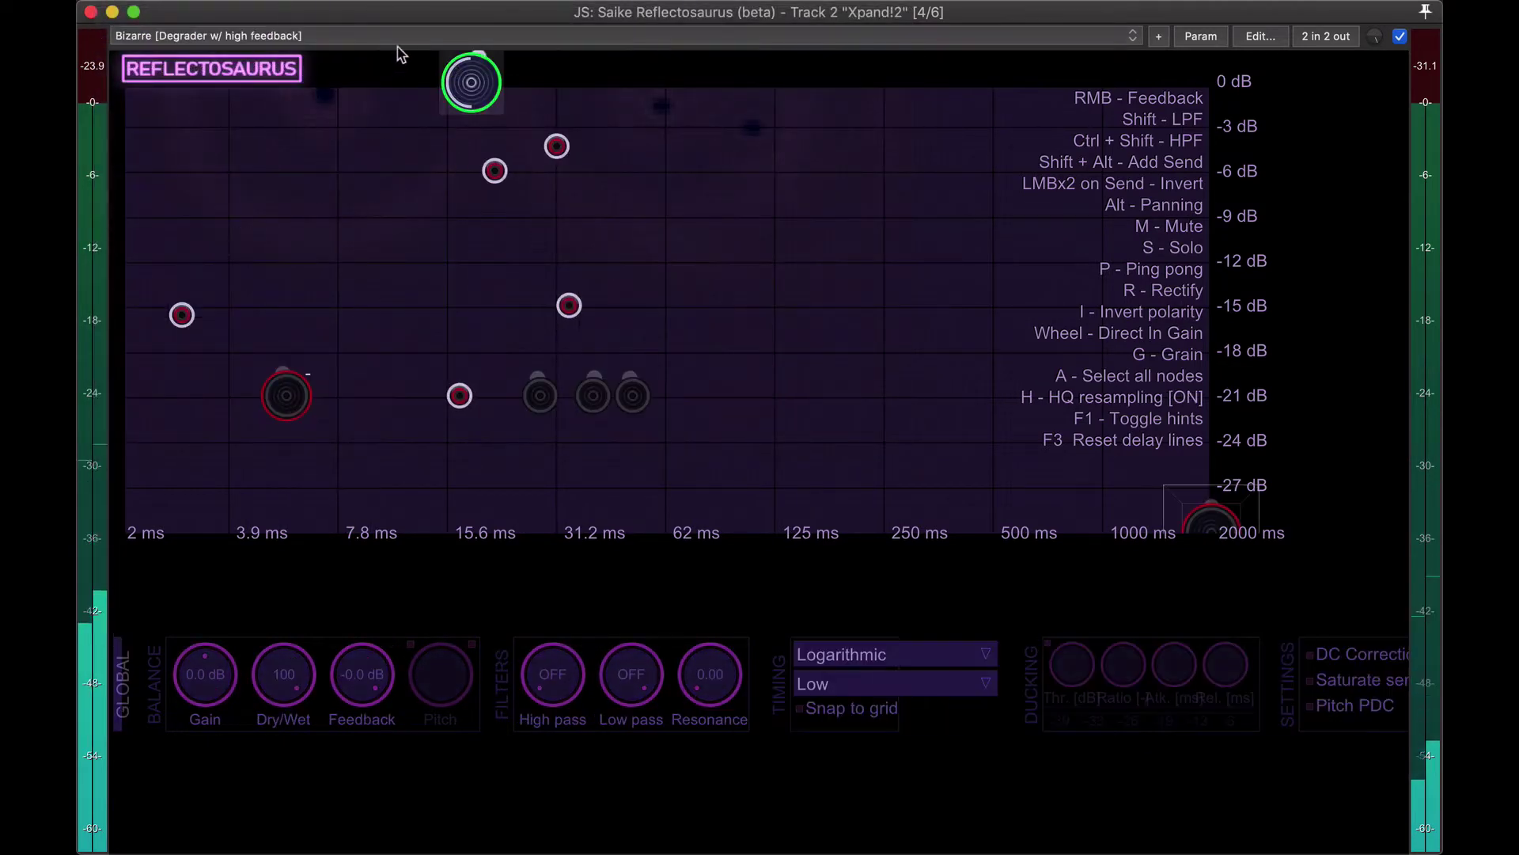
click(461, 99)
drag(457, 110, 365, 279)
mouse_move(298, 689)
mouse_down()
mouse_move(292, 617)
mouse_move(312, 723)
mouse_move(314, 696)
mouse_up()
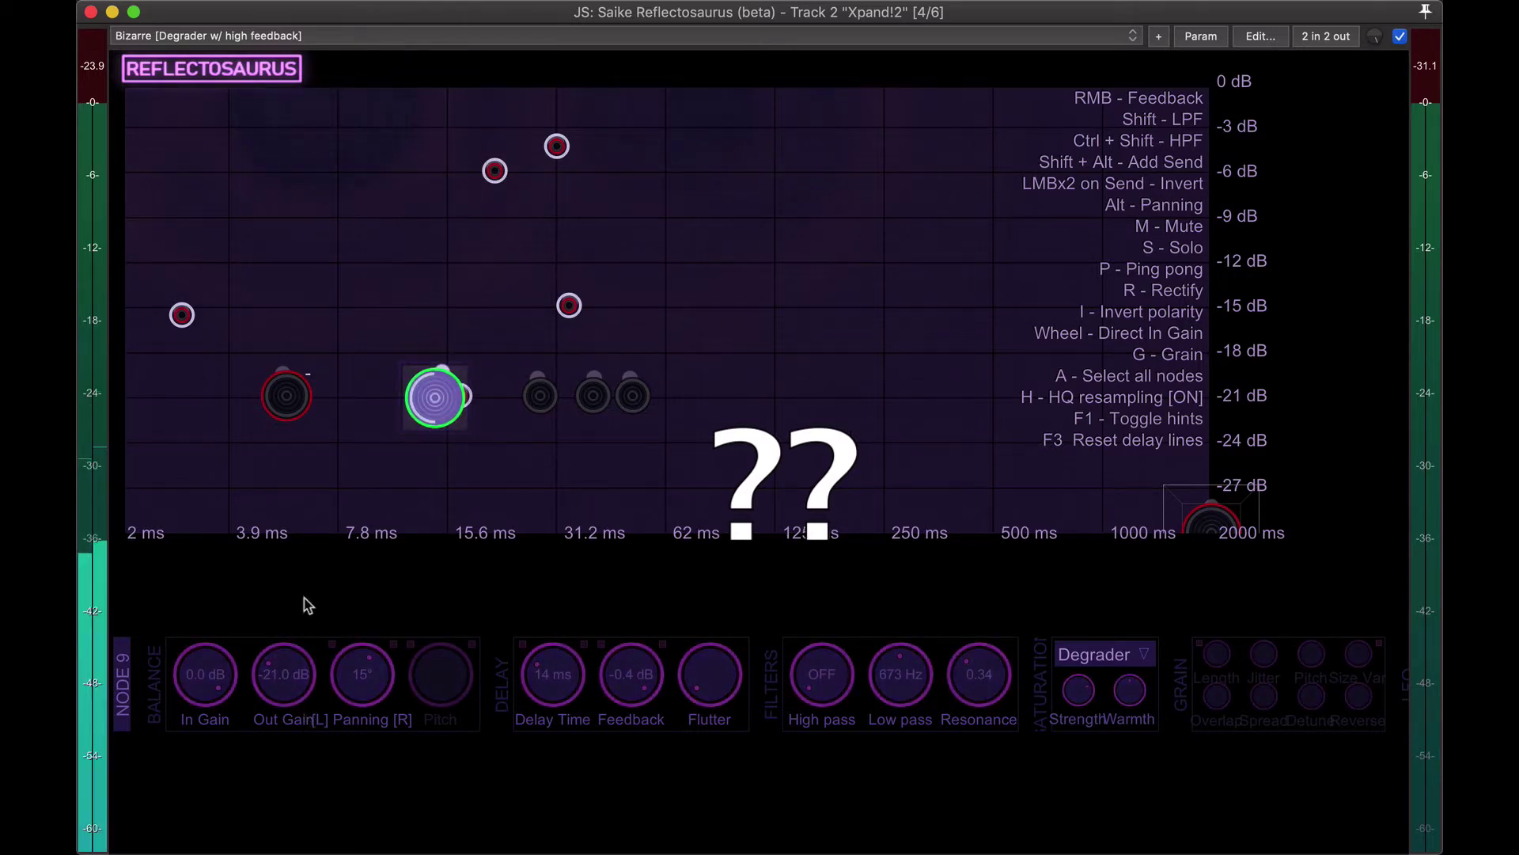
click(234, 440)
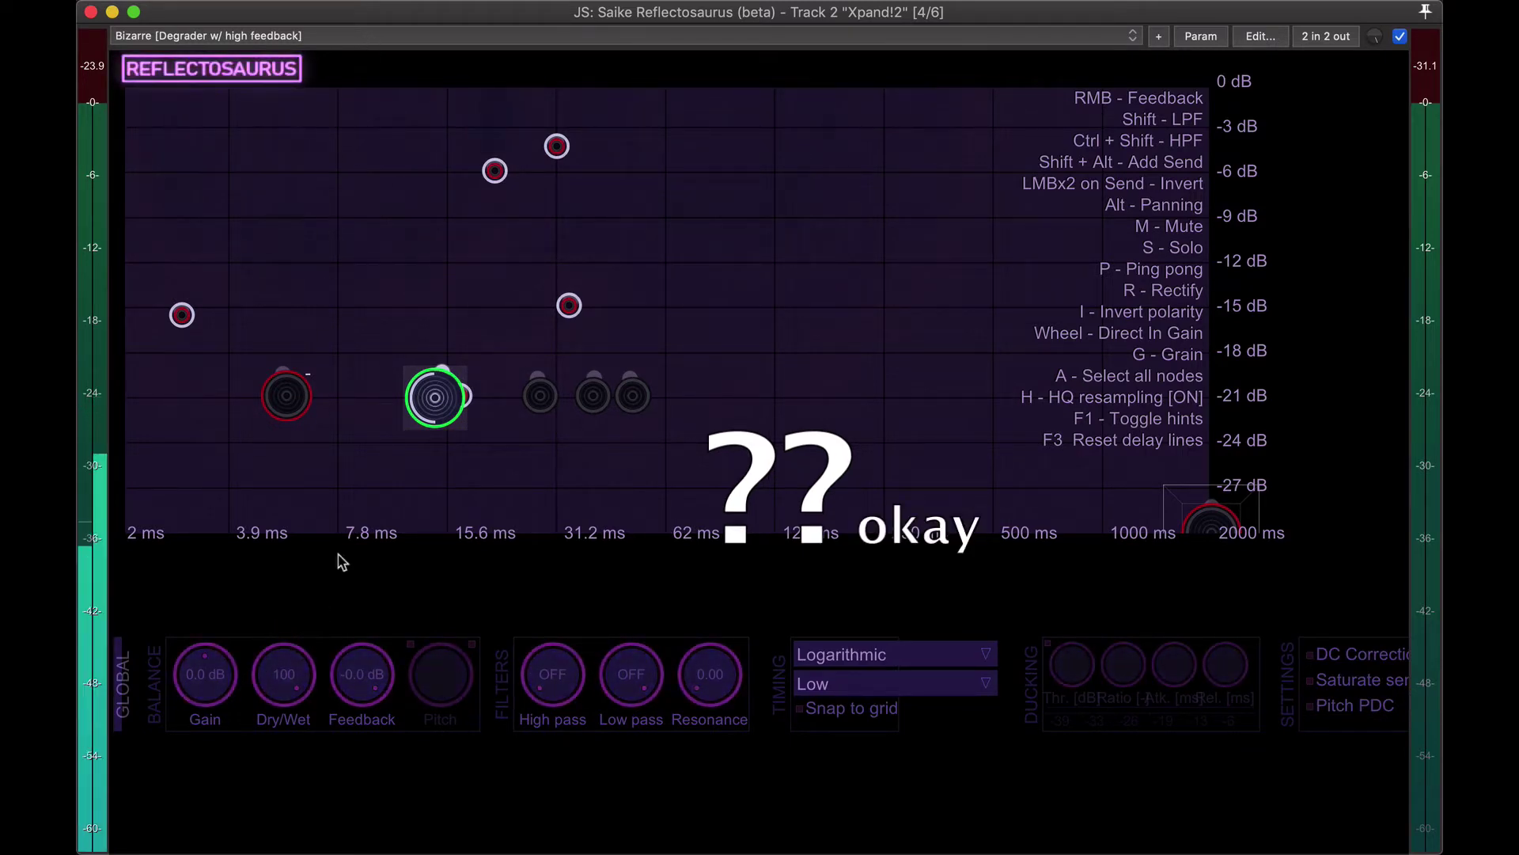
Load the Spooky preset, move its big node lower and later, and set Dry/Wet to 100
click(409, 35)
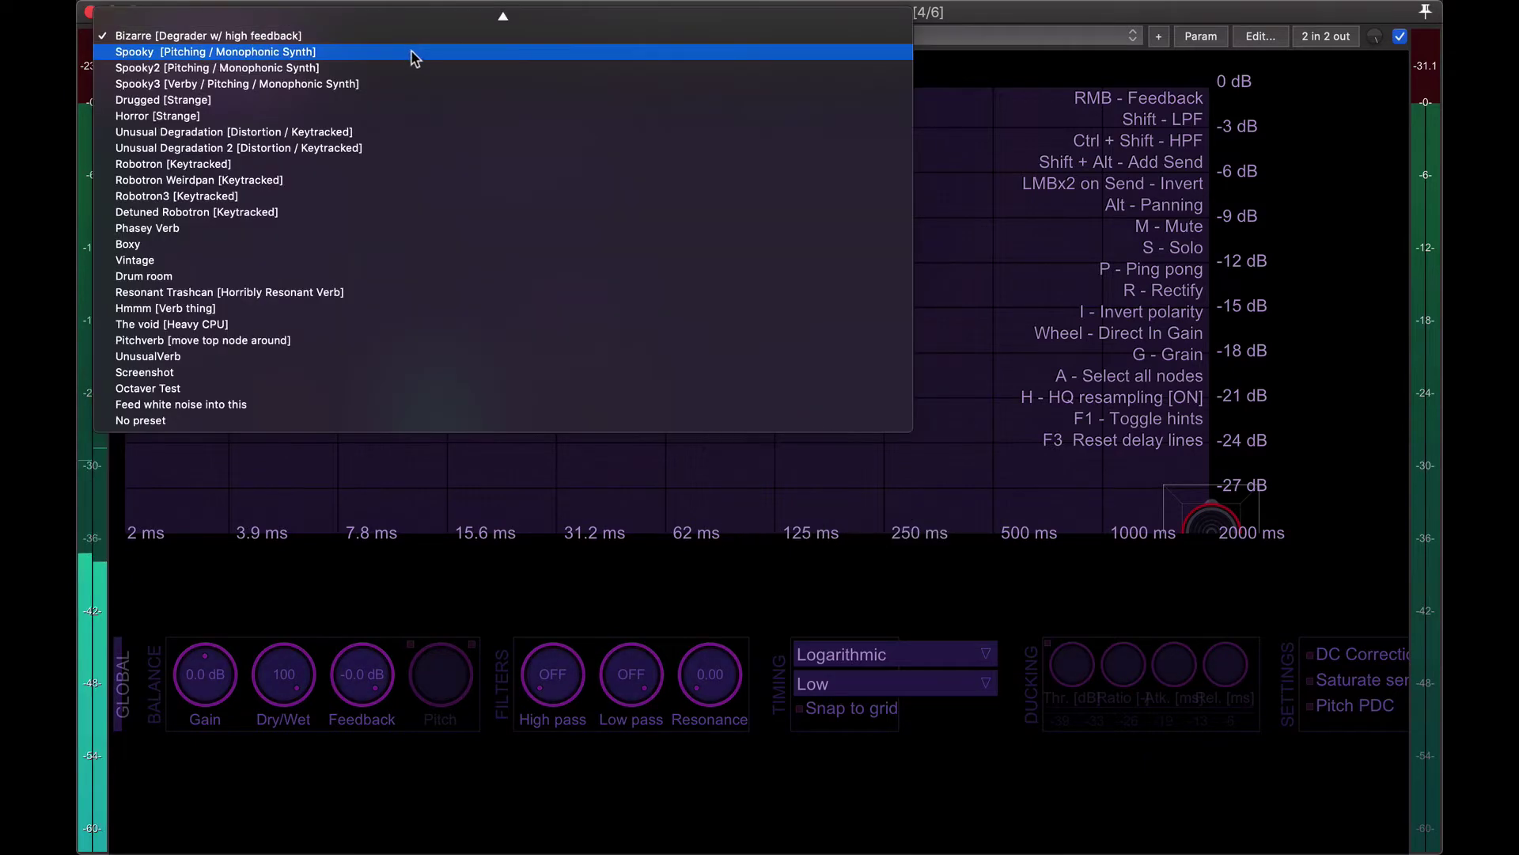
click(414, 55)
drag(528, 119, 665, 228)
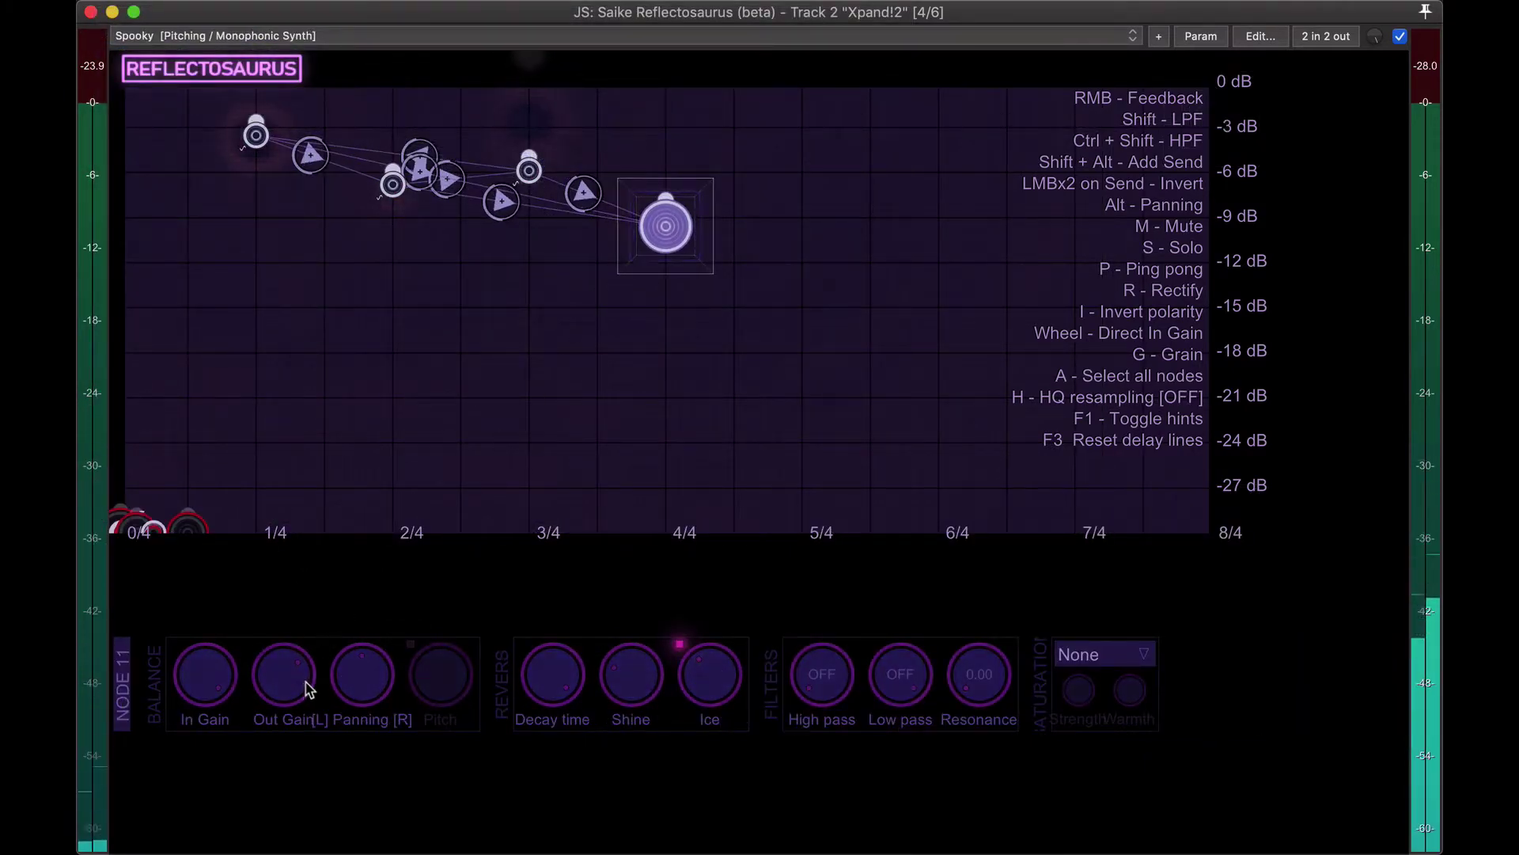
click(340, 393)
drag(309, 689, 288, 614)
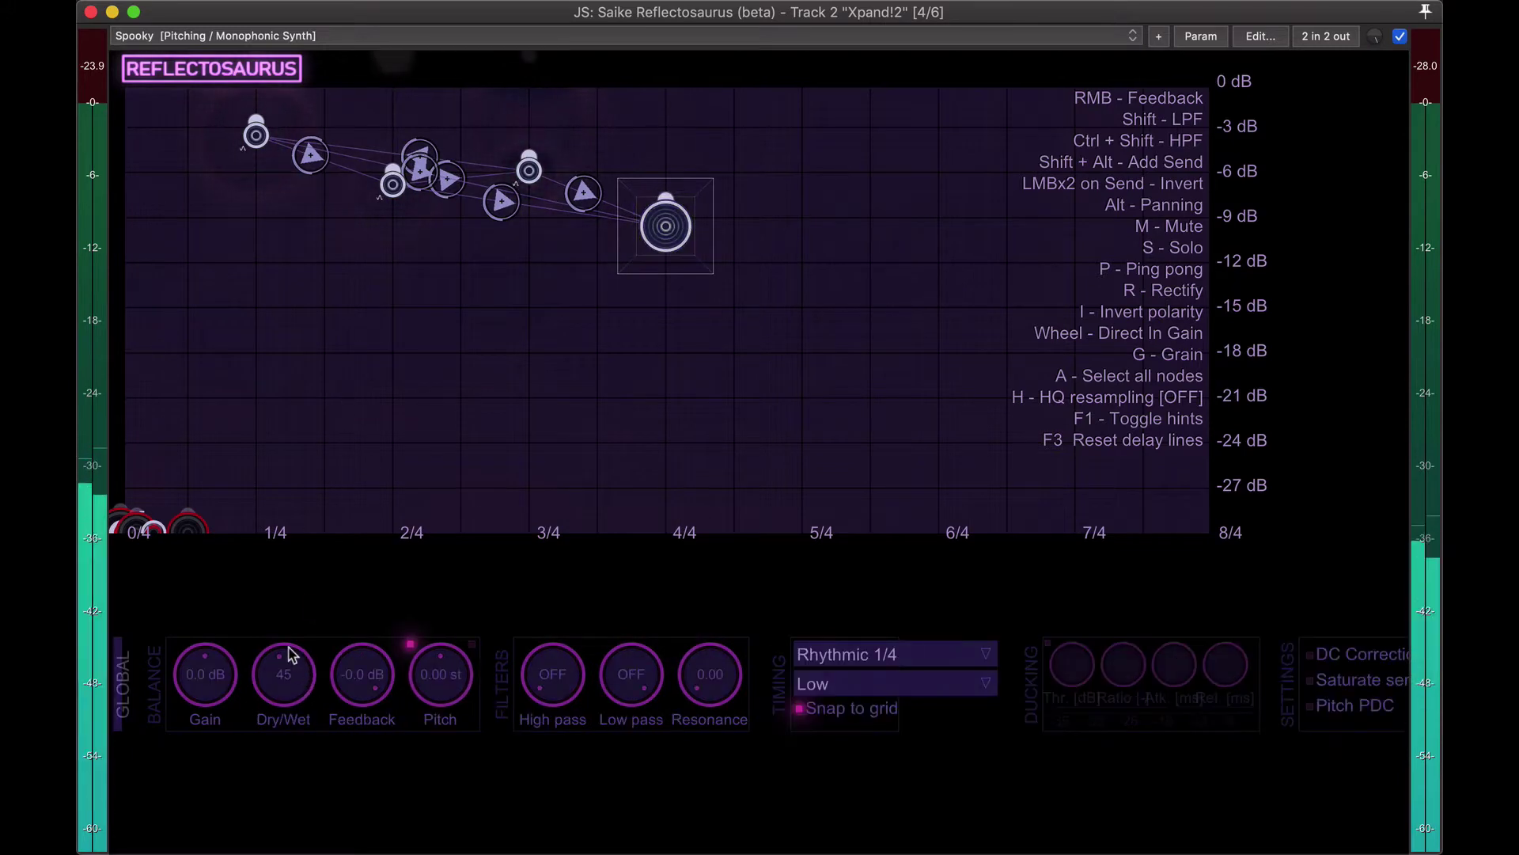
Switch Reflectosaurus to the Spooky2 [Pitching / Monophonic Synth] preset
click(441, 38)
click(438, 52)
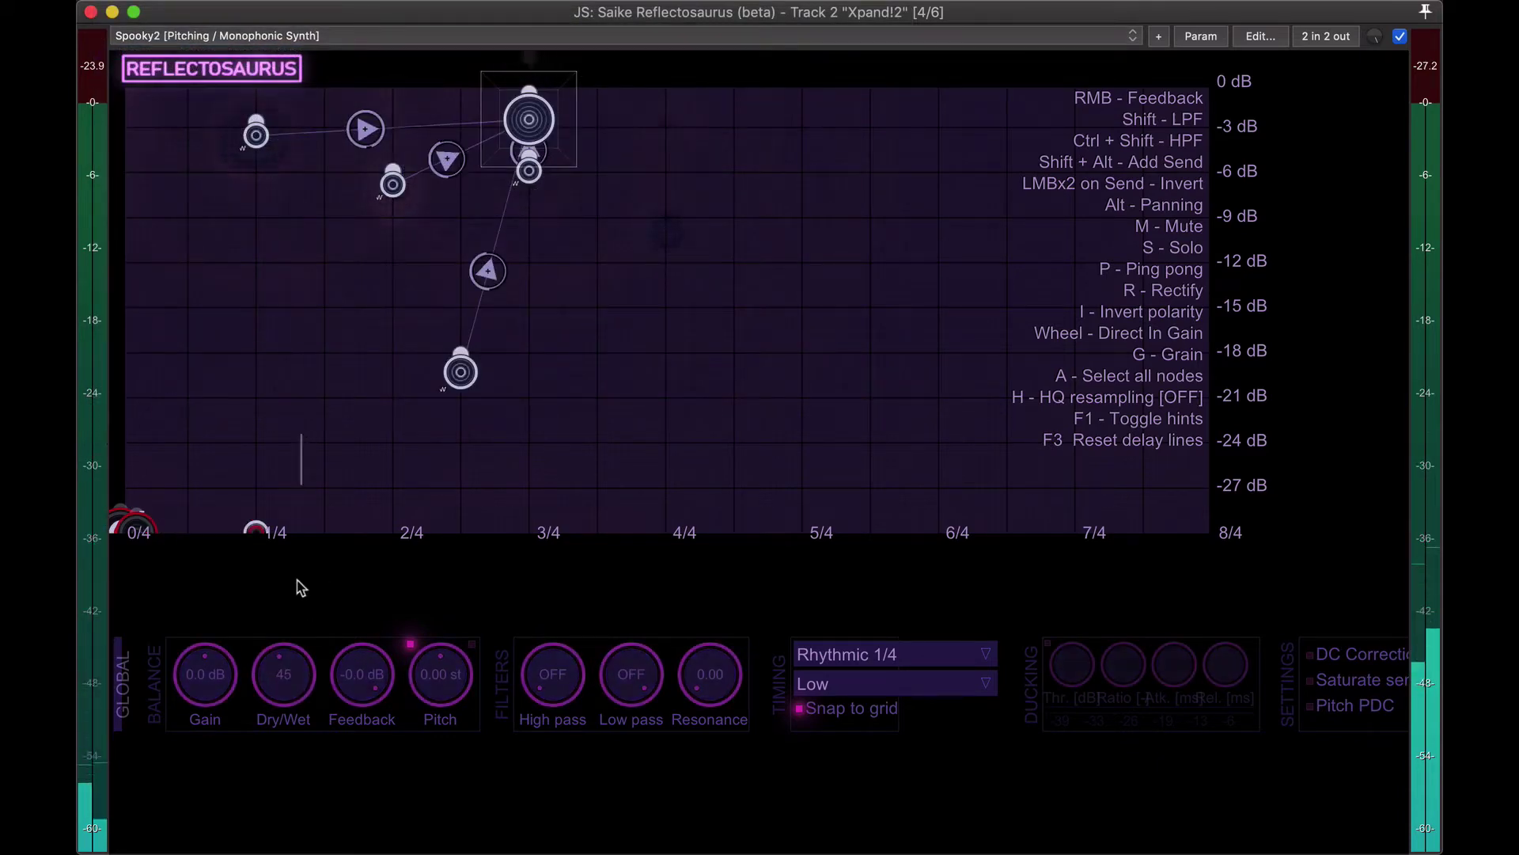
click(366, 42)
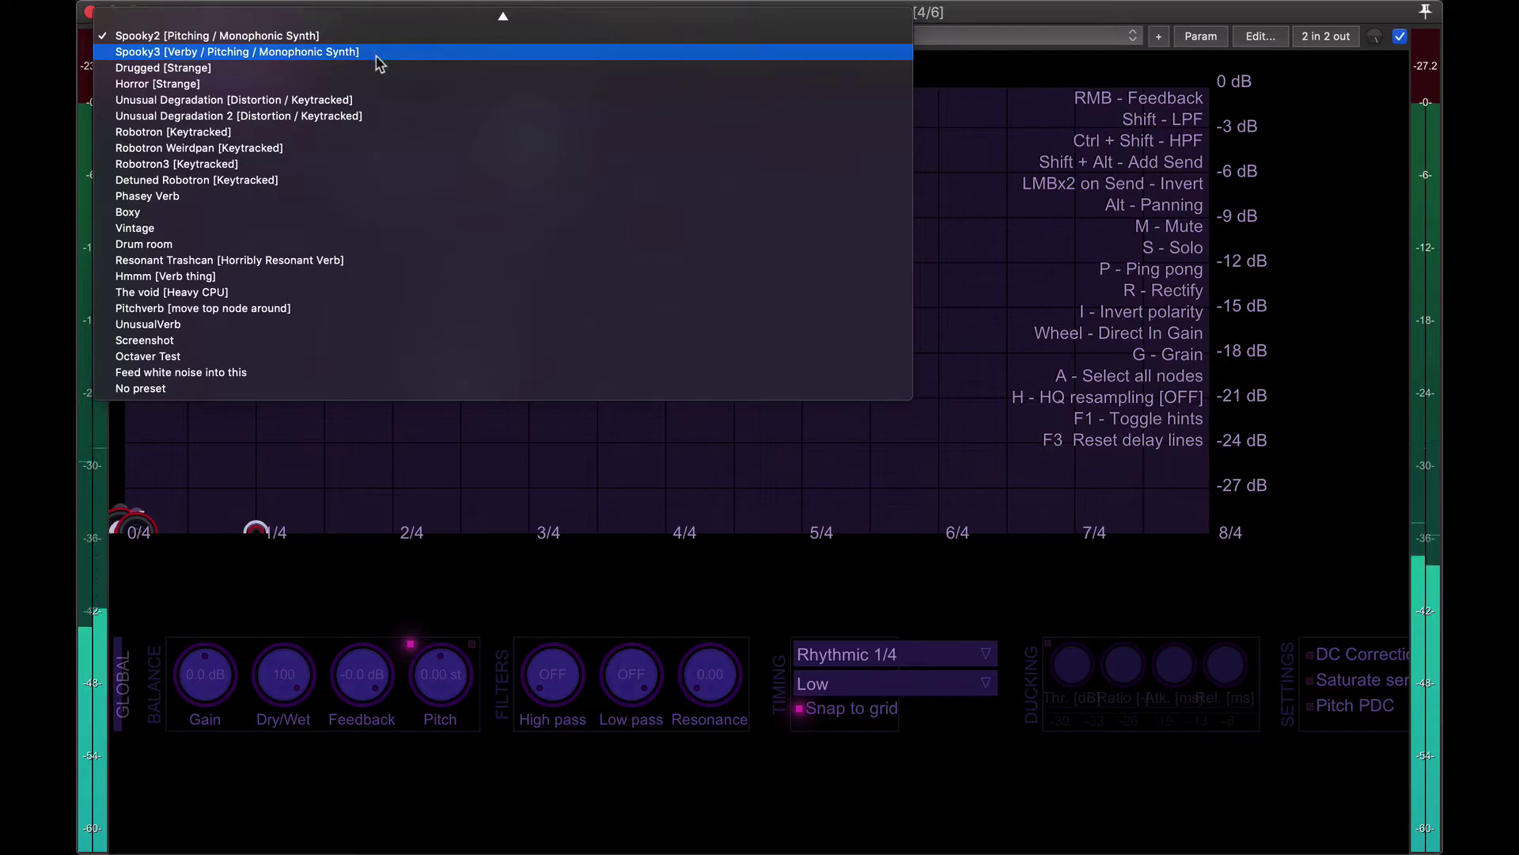
Load the Spooky3 preset, then bypass and close Reflectosaurus
click(426, 56)
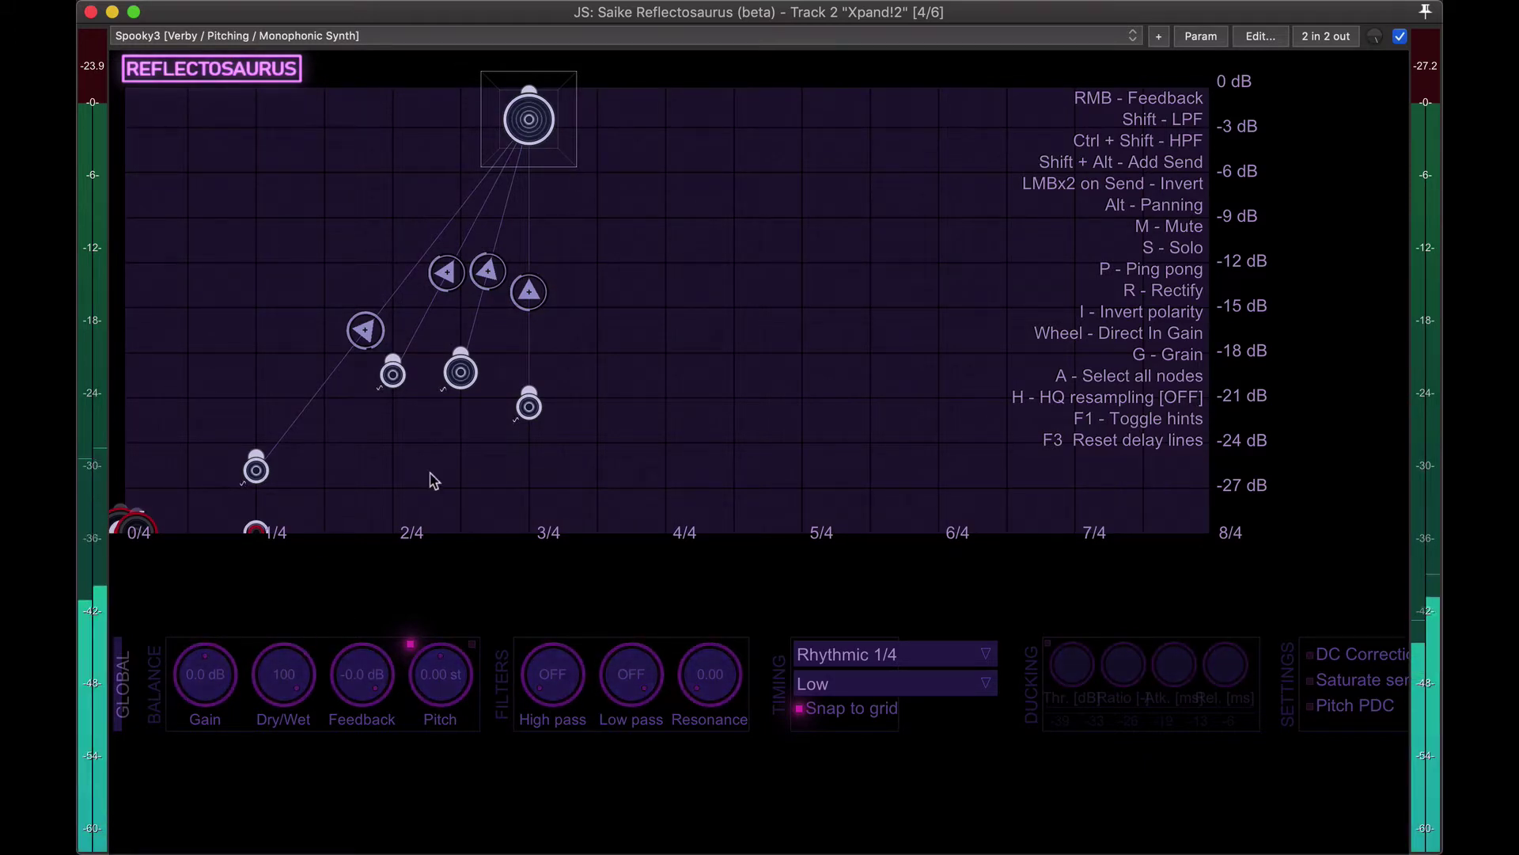
click(1399, 38)
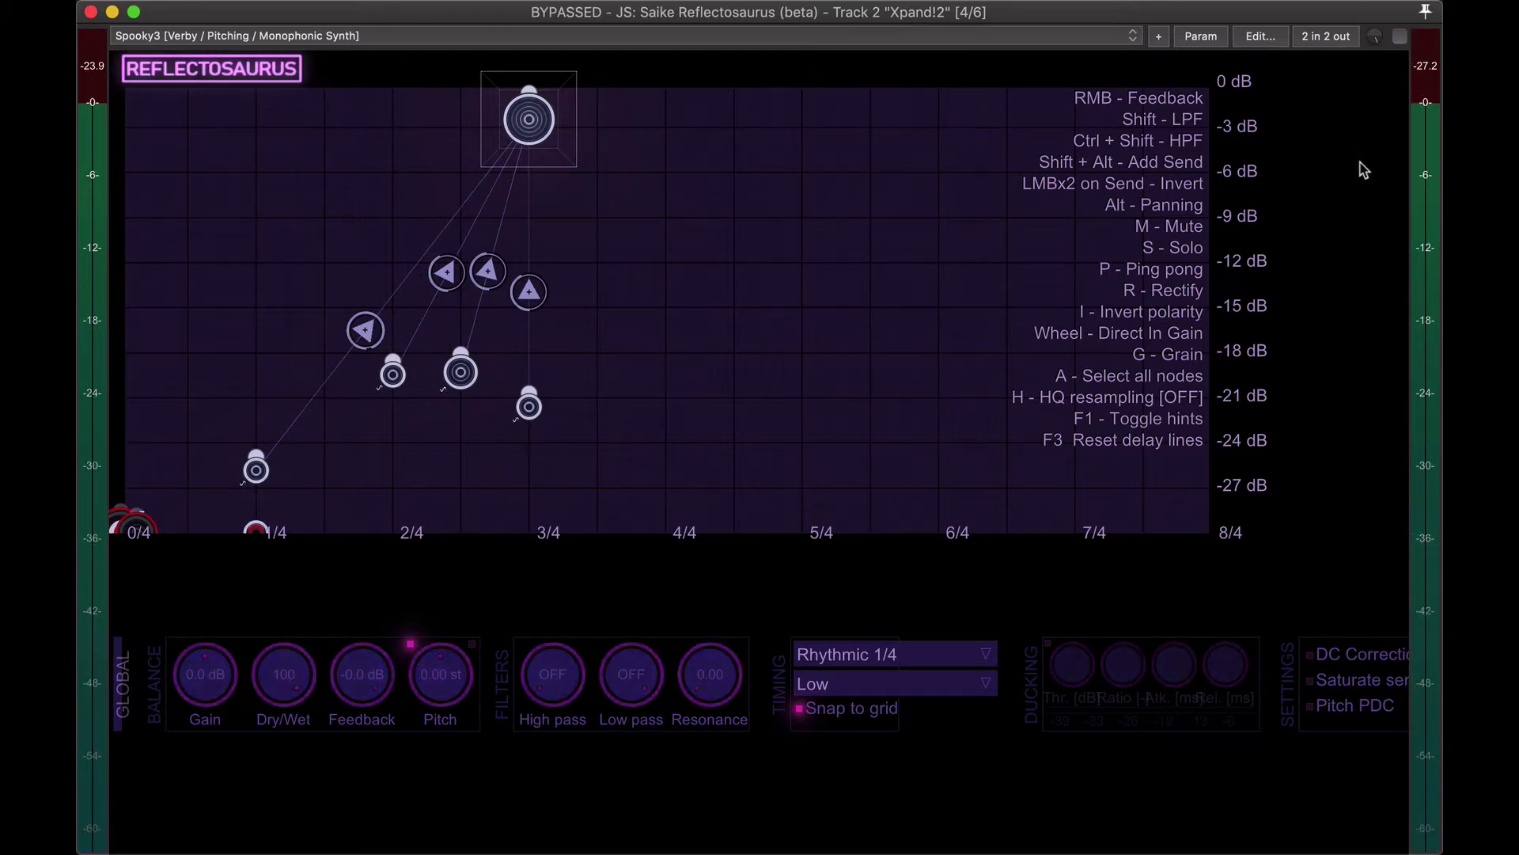
key(Escape)
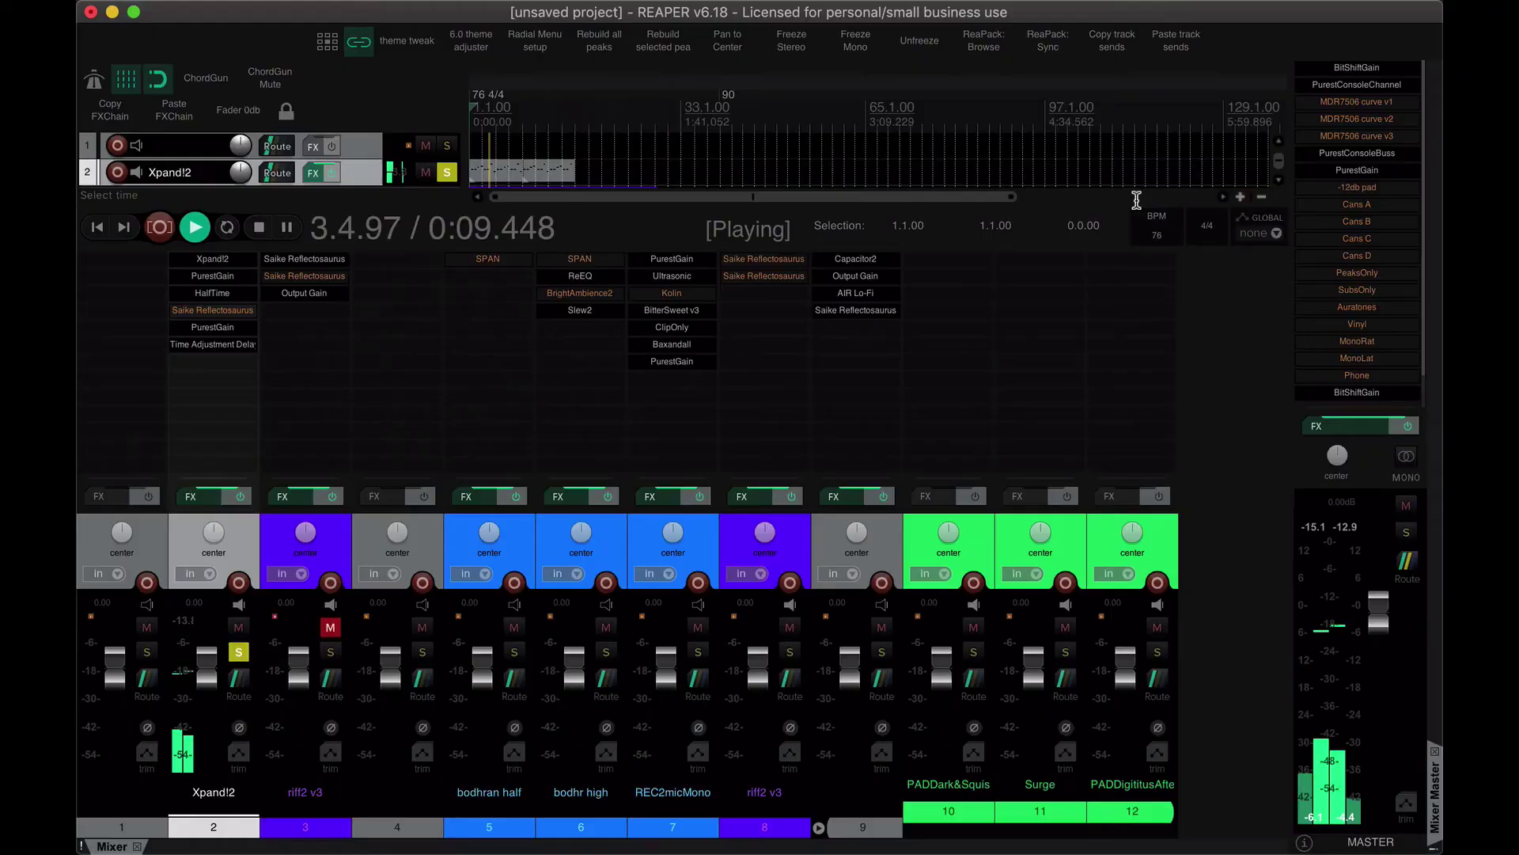
Reopen track 2's Reflectosaurus from its FX list and switch it back on
double_click(230, 311)
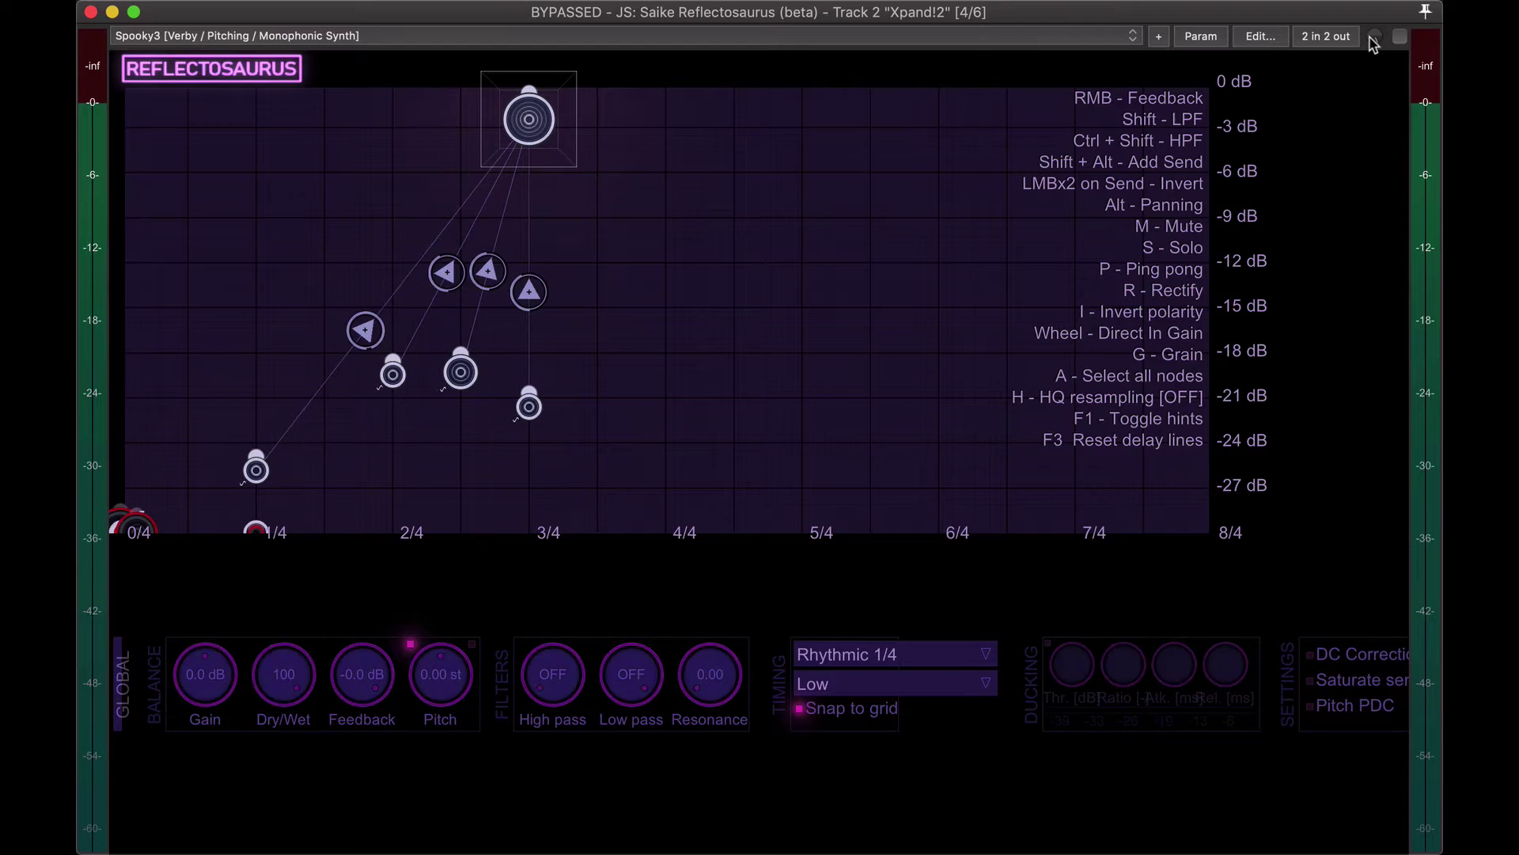
click(1399, 37)
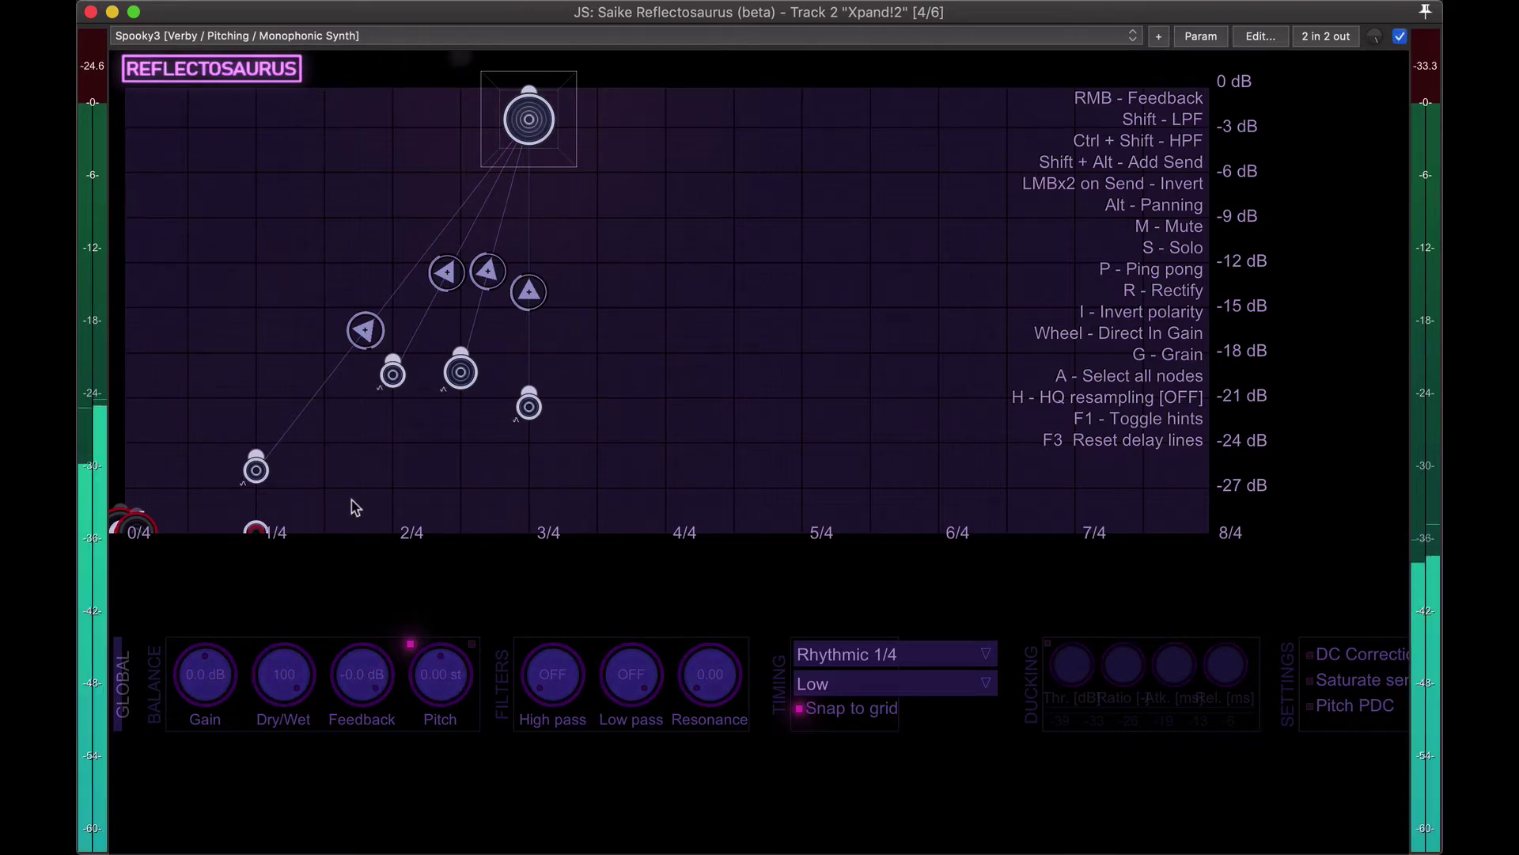
click(455, 36)
Load Drugged [Strange], then Horror [Strange], raising Dry/Wet to 100 for each
click(434, 49)
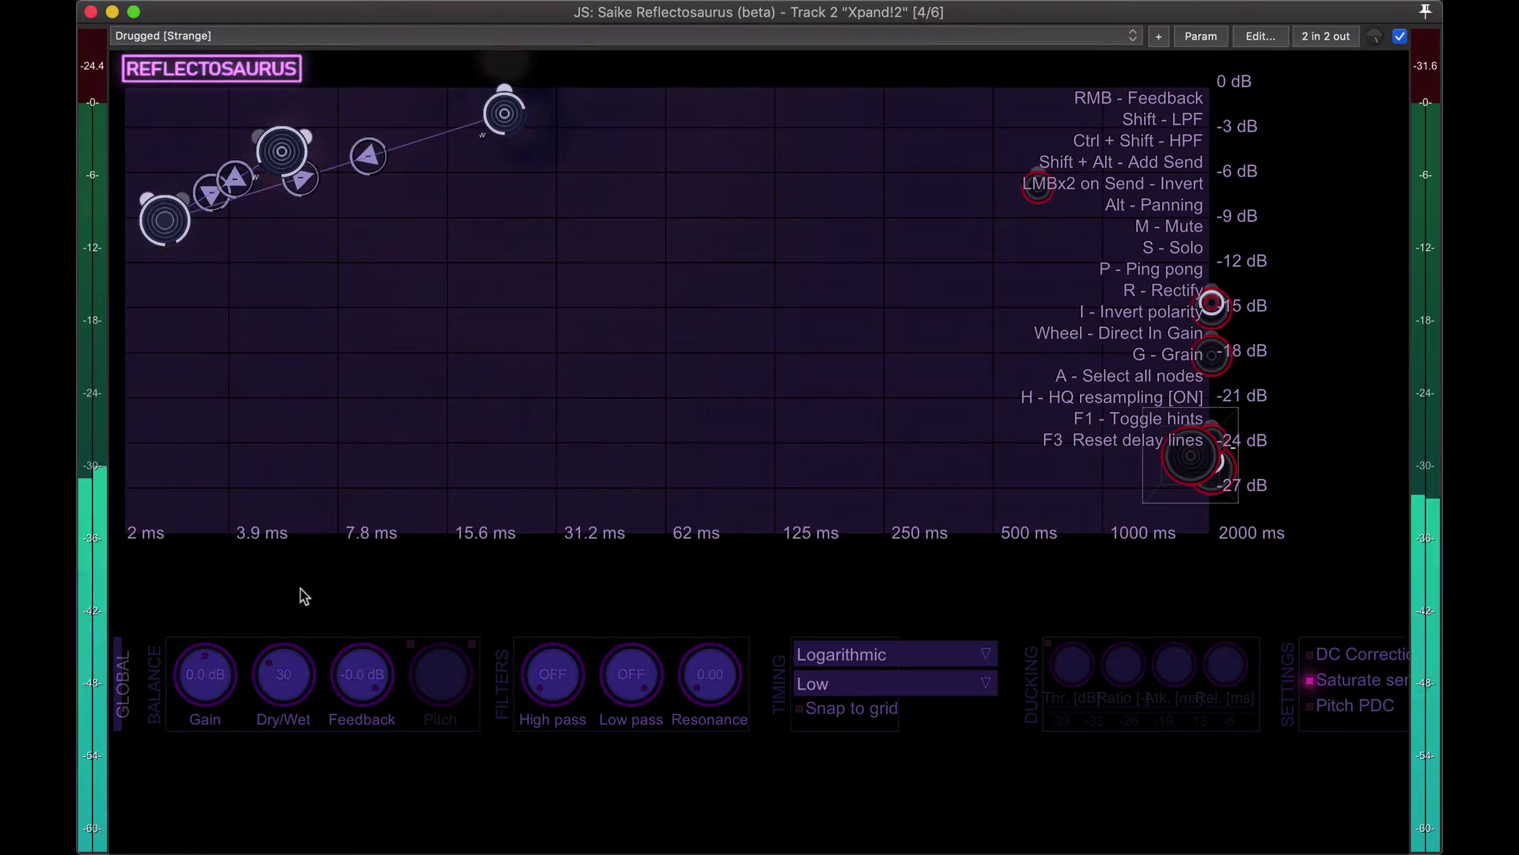
drag(274, 694, 268, 509)
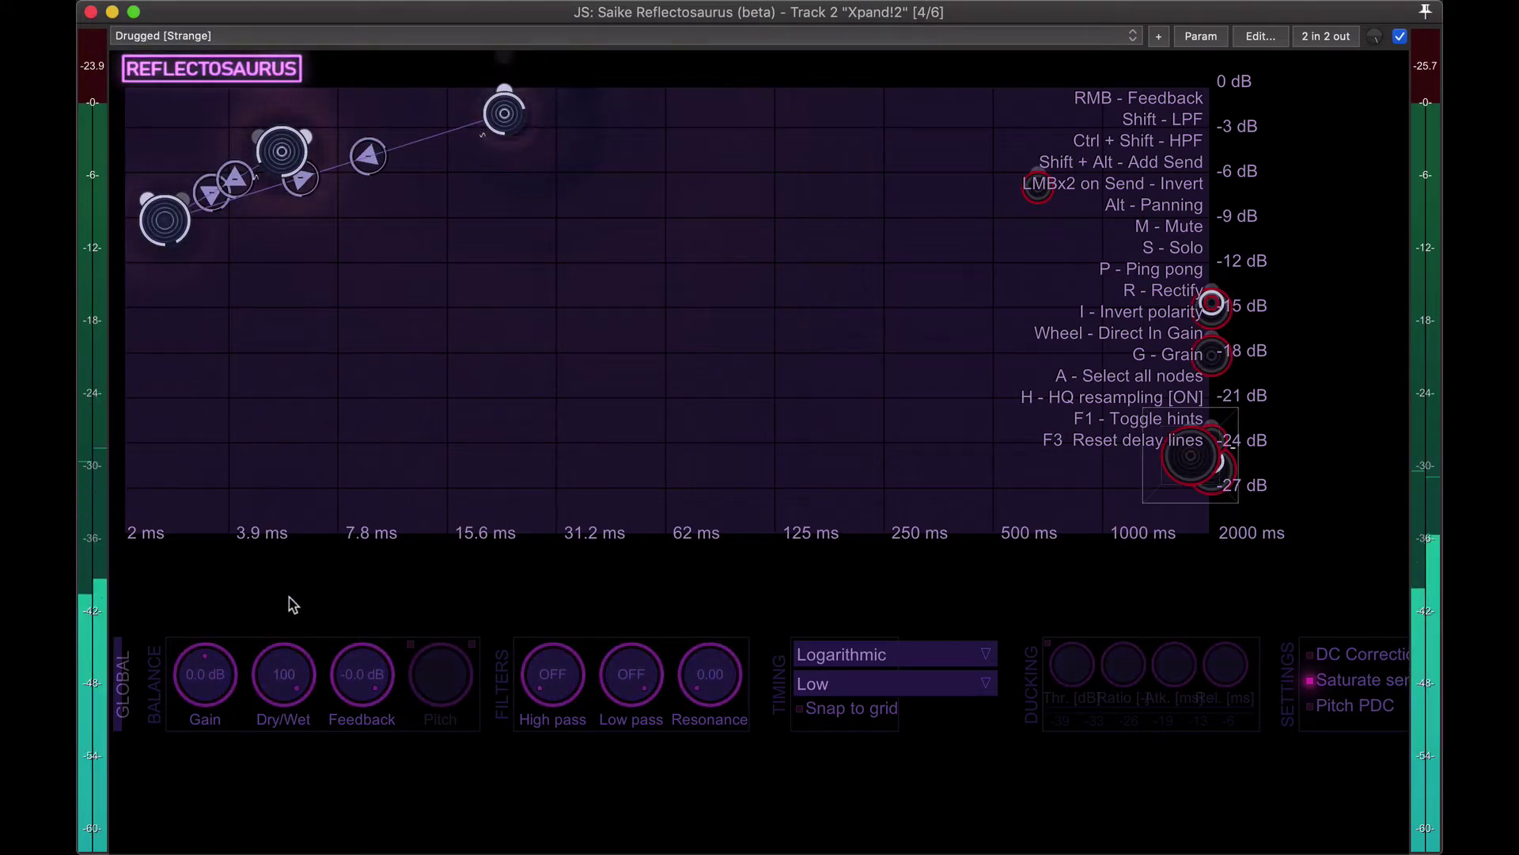
click(451, 37)
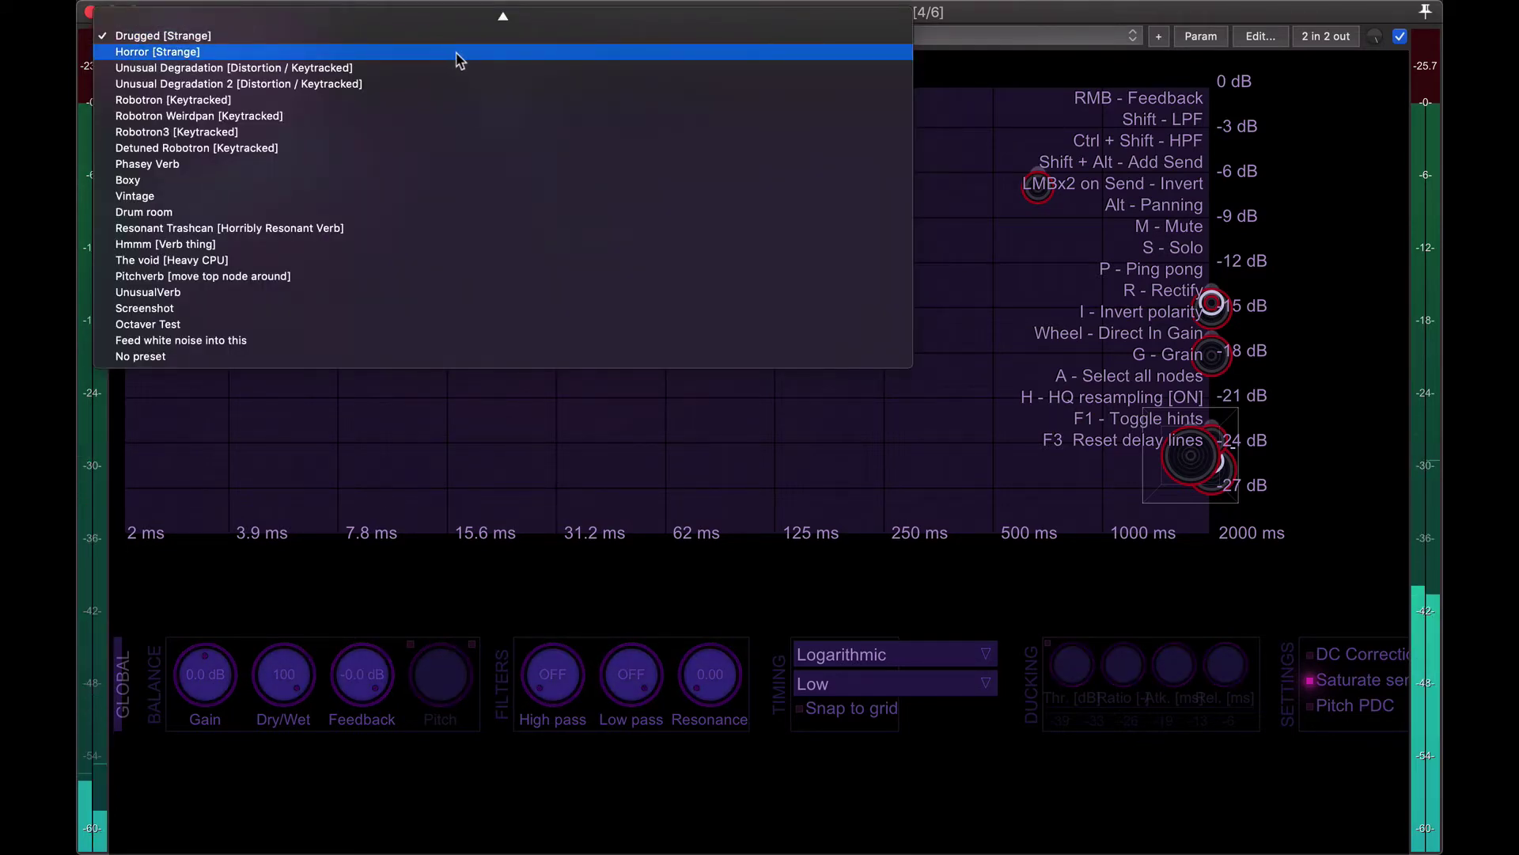
click(459, 54)
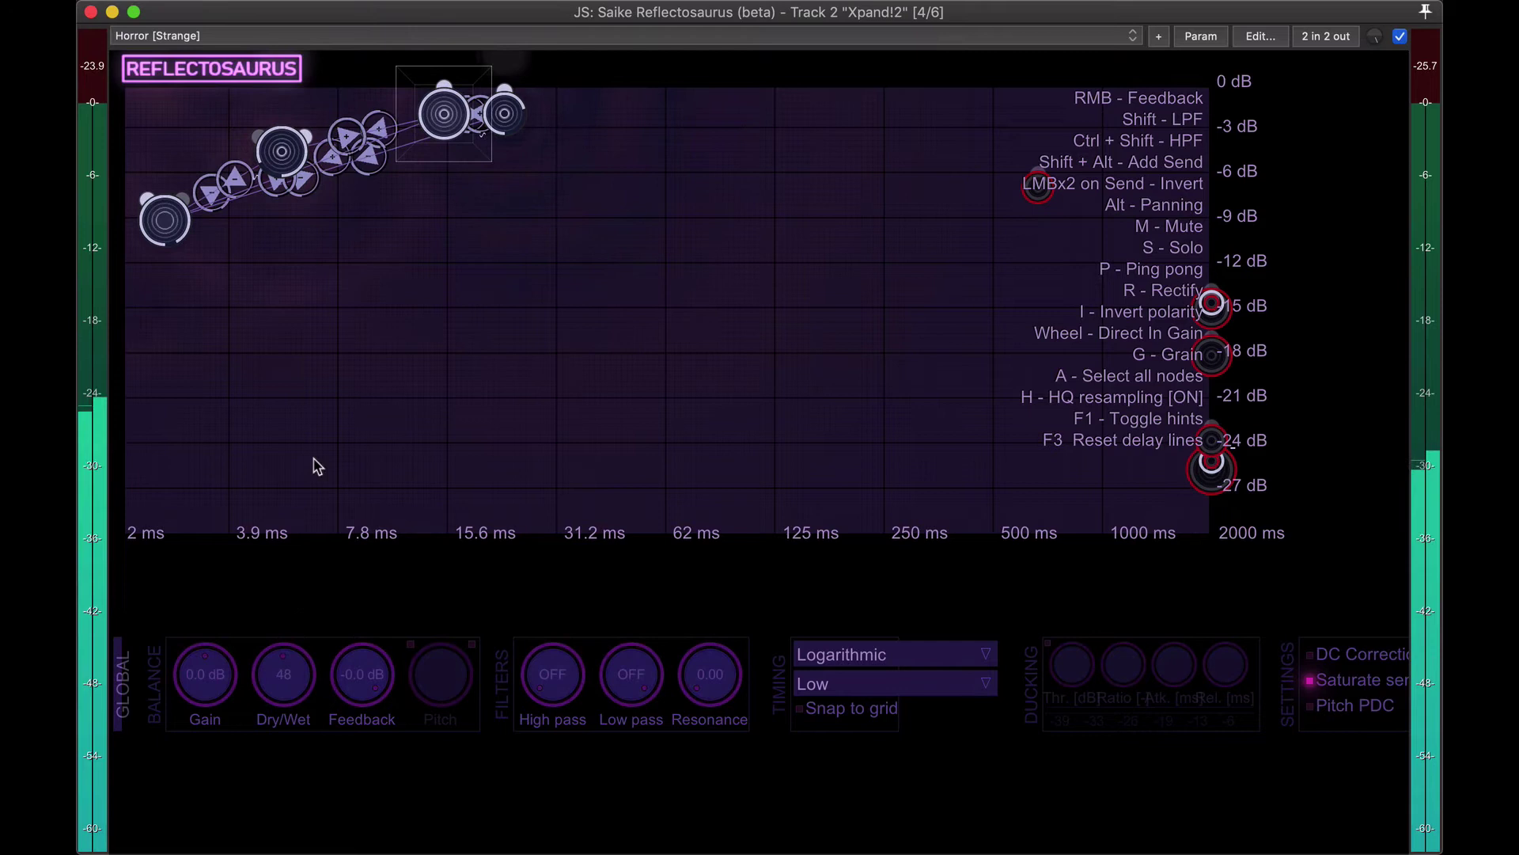
drag(302, 655, 295, 553)
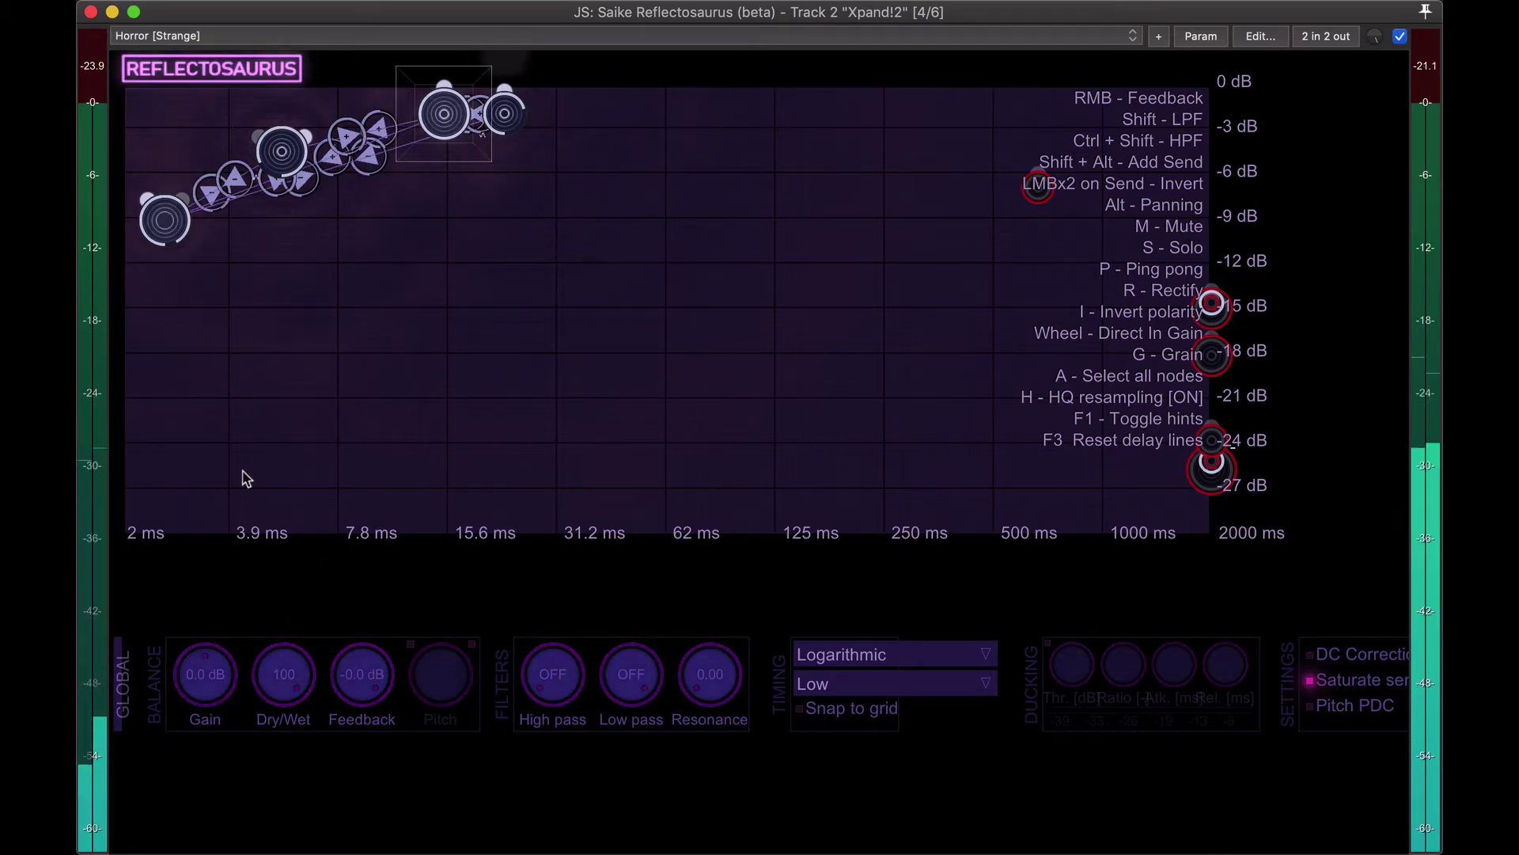
Stop playback, reopen track 2's Reflectosaurus, and load the Dark Tides [Perc] (Heavy CPU) preset
key(Escape)
key(space)
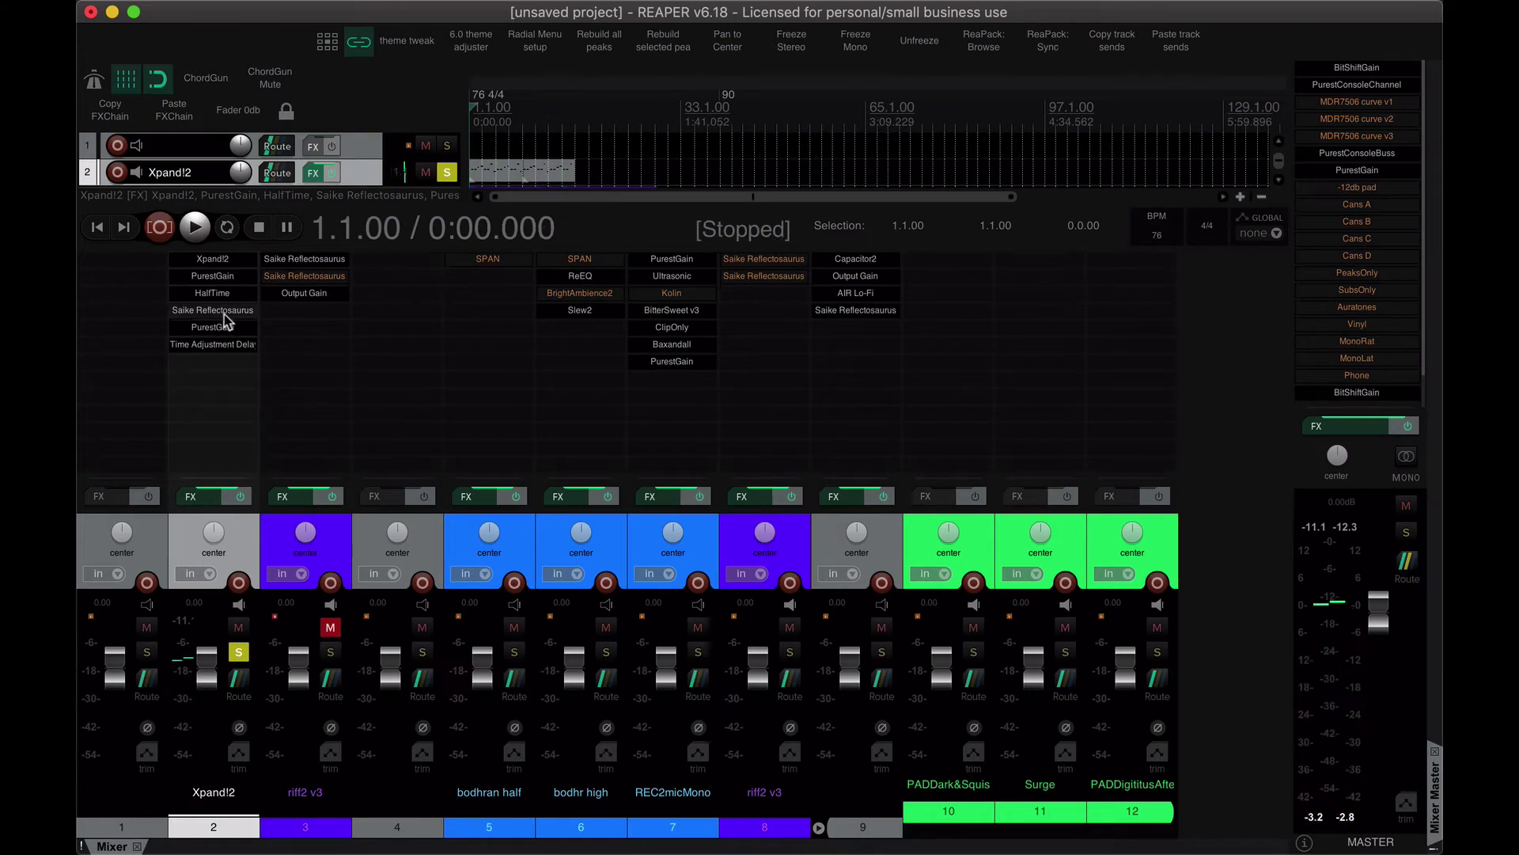
double_click(225, 310)
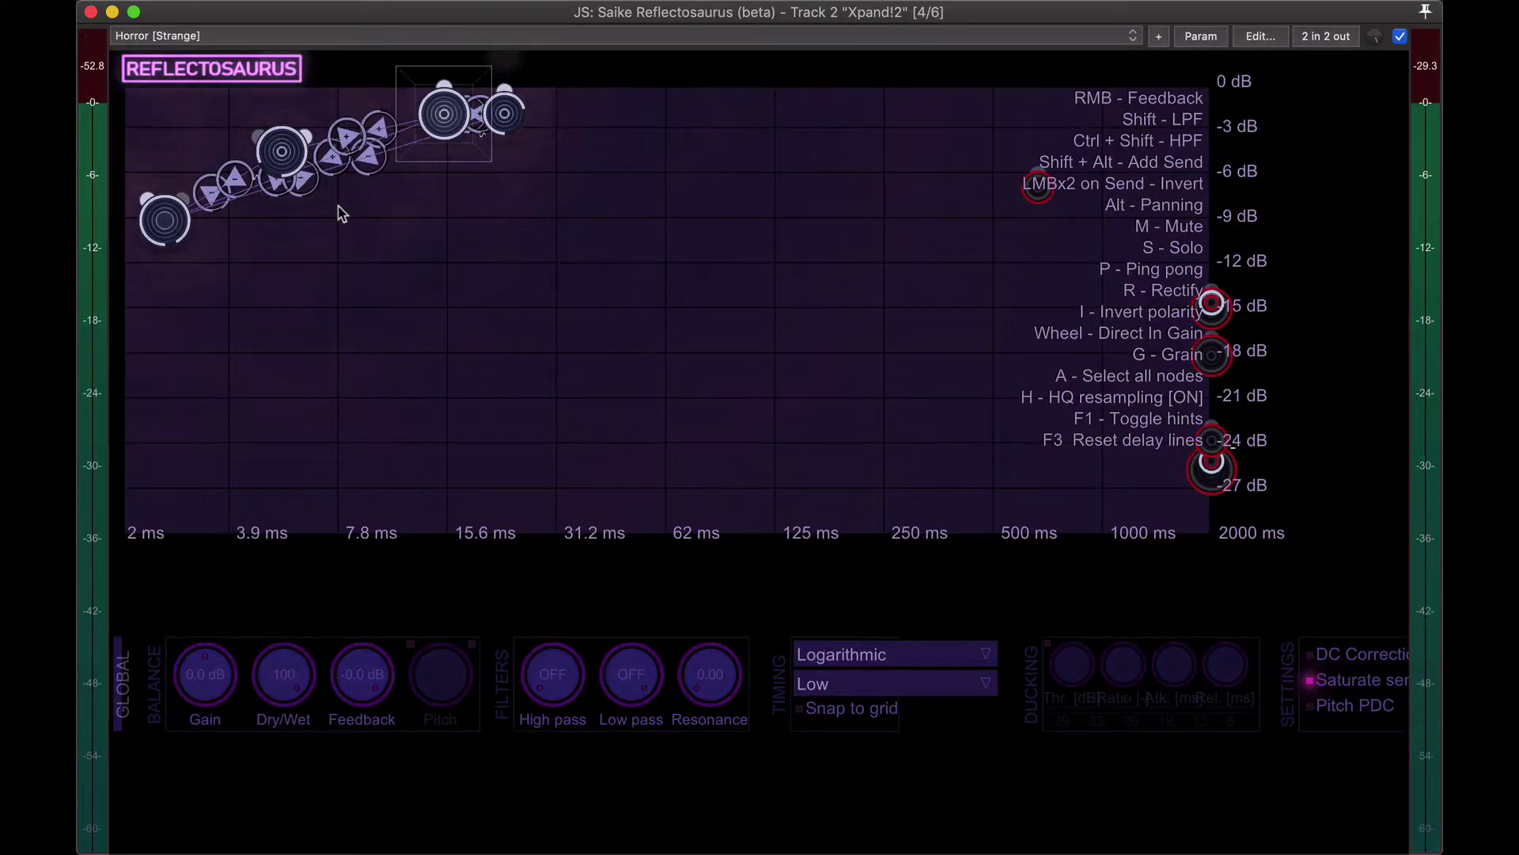
key(Escape)
double_click(229, 313)
click(413, 41)
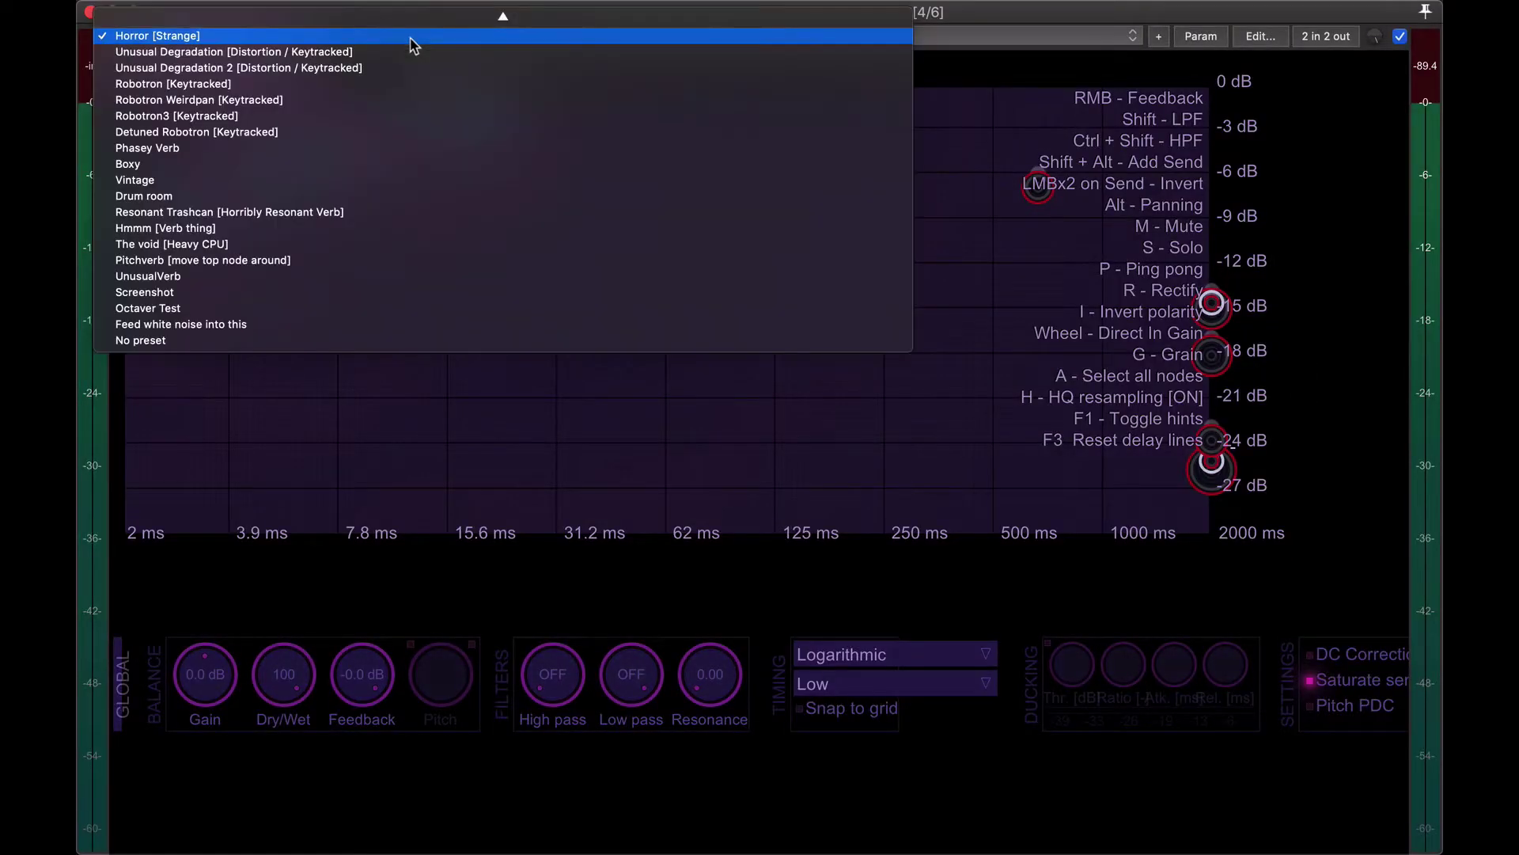
mouse_move(423, 6)
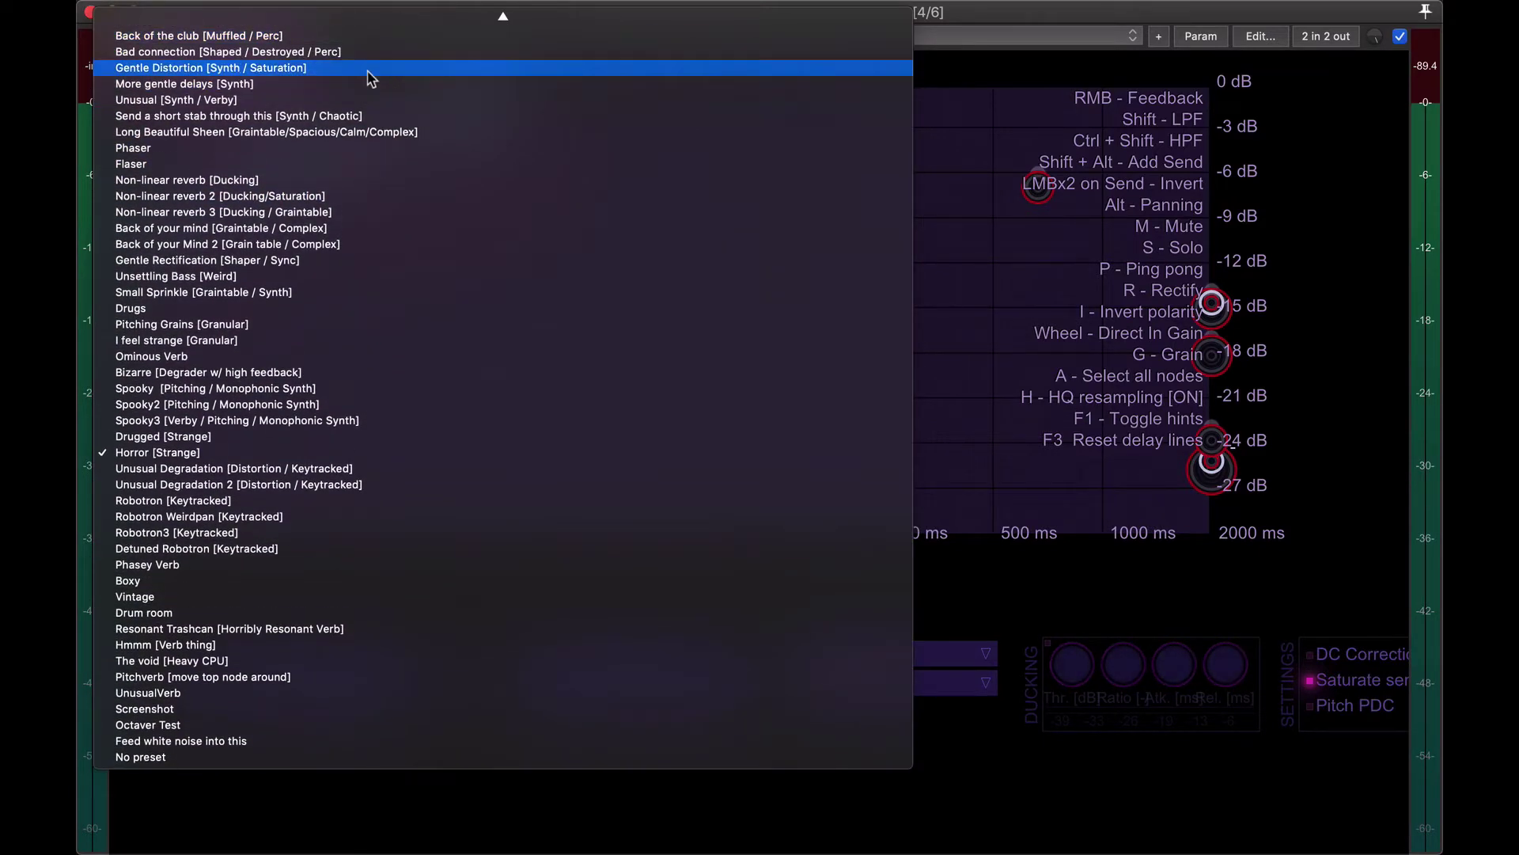
mouse_move(383, 23)
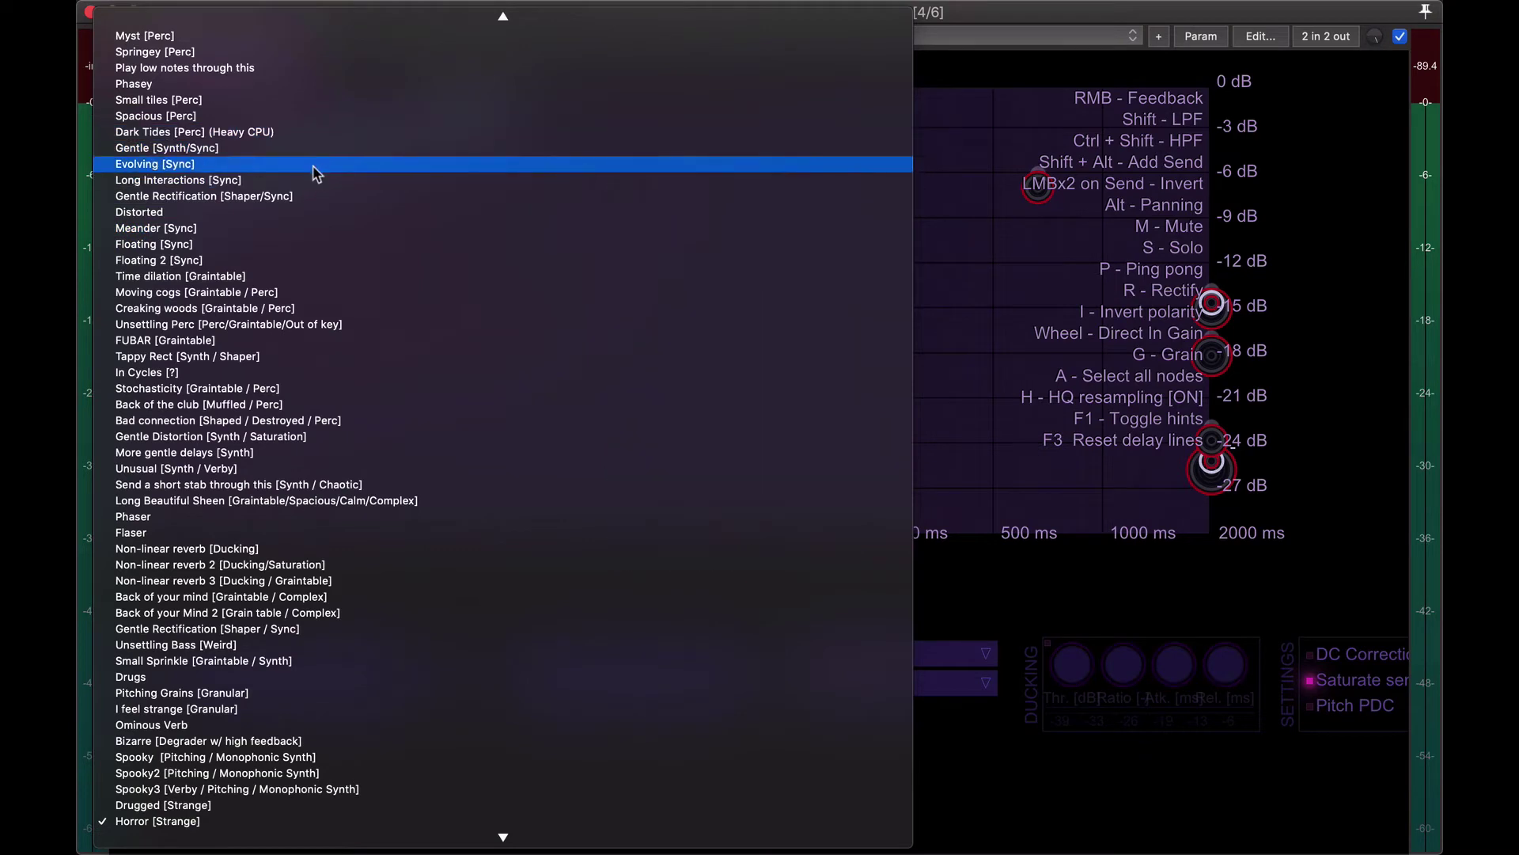
click(315, 132)
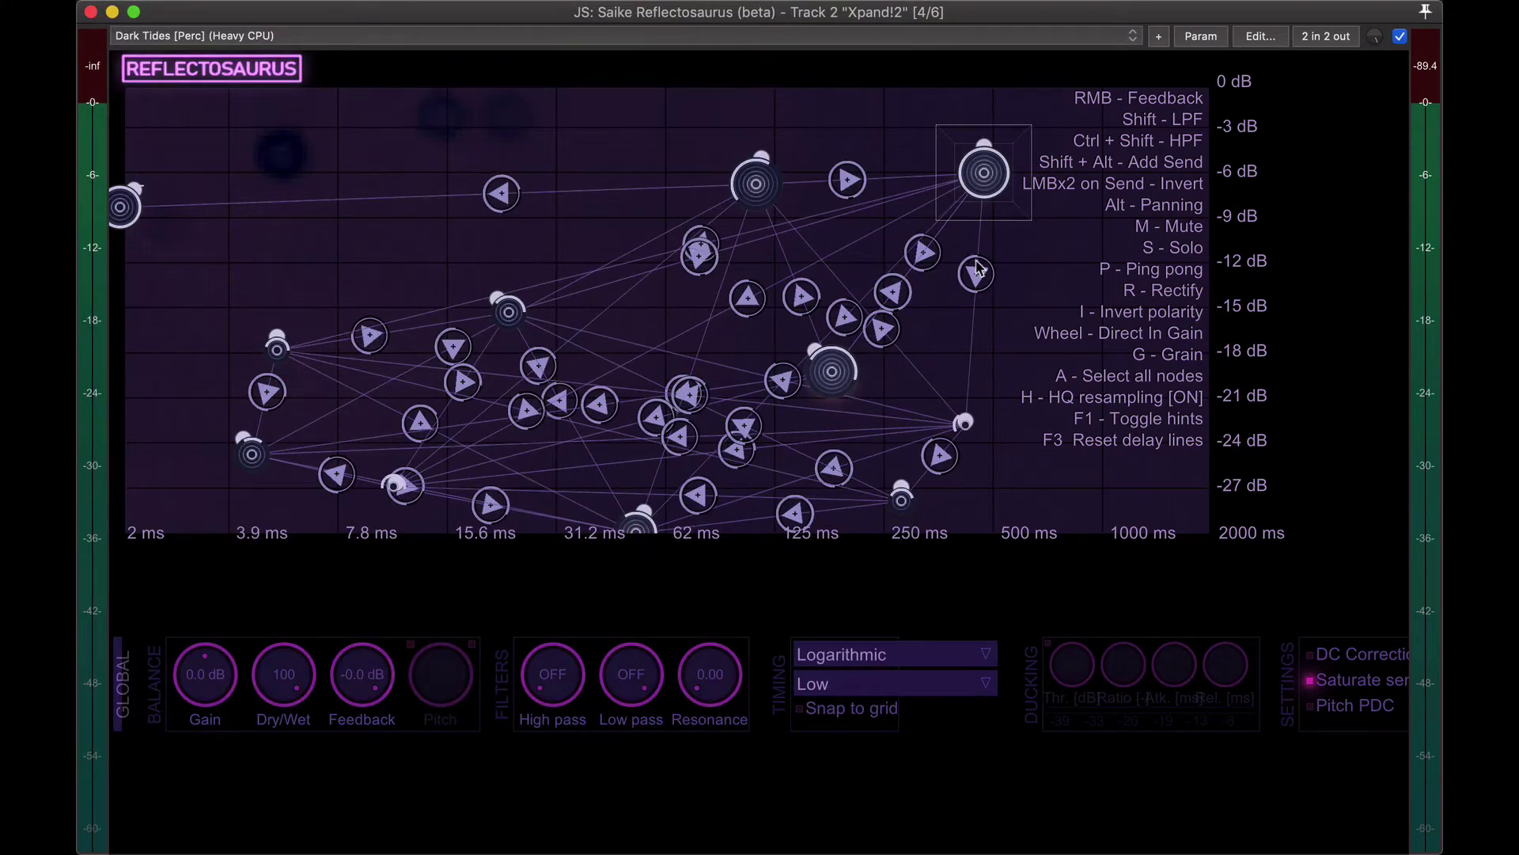
Shorten node 3's delay to 54 ms and lengthen the large node's delay to 258 ms
click(978, 269)
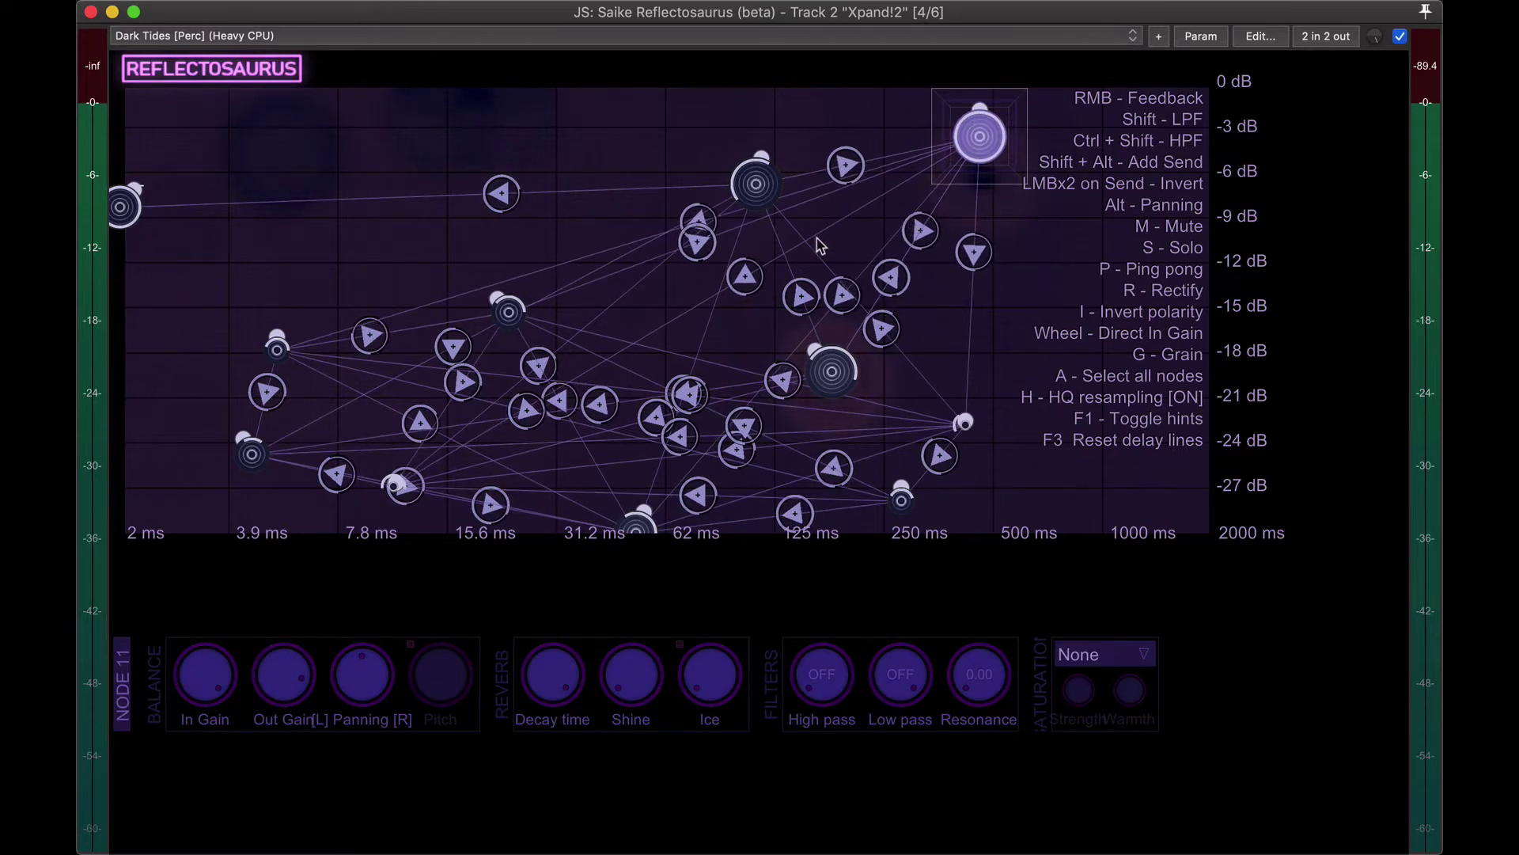
click(678, 145)
click(755, 207)
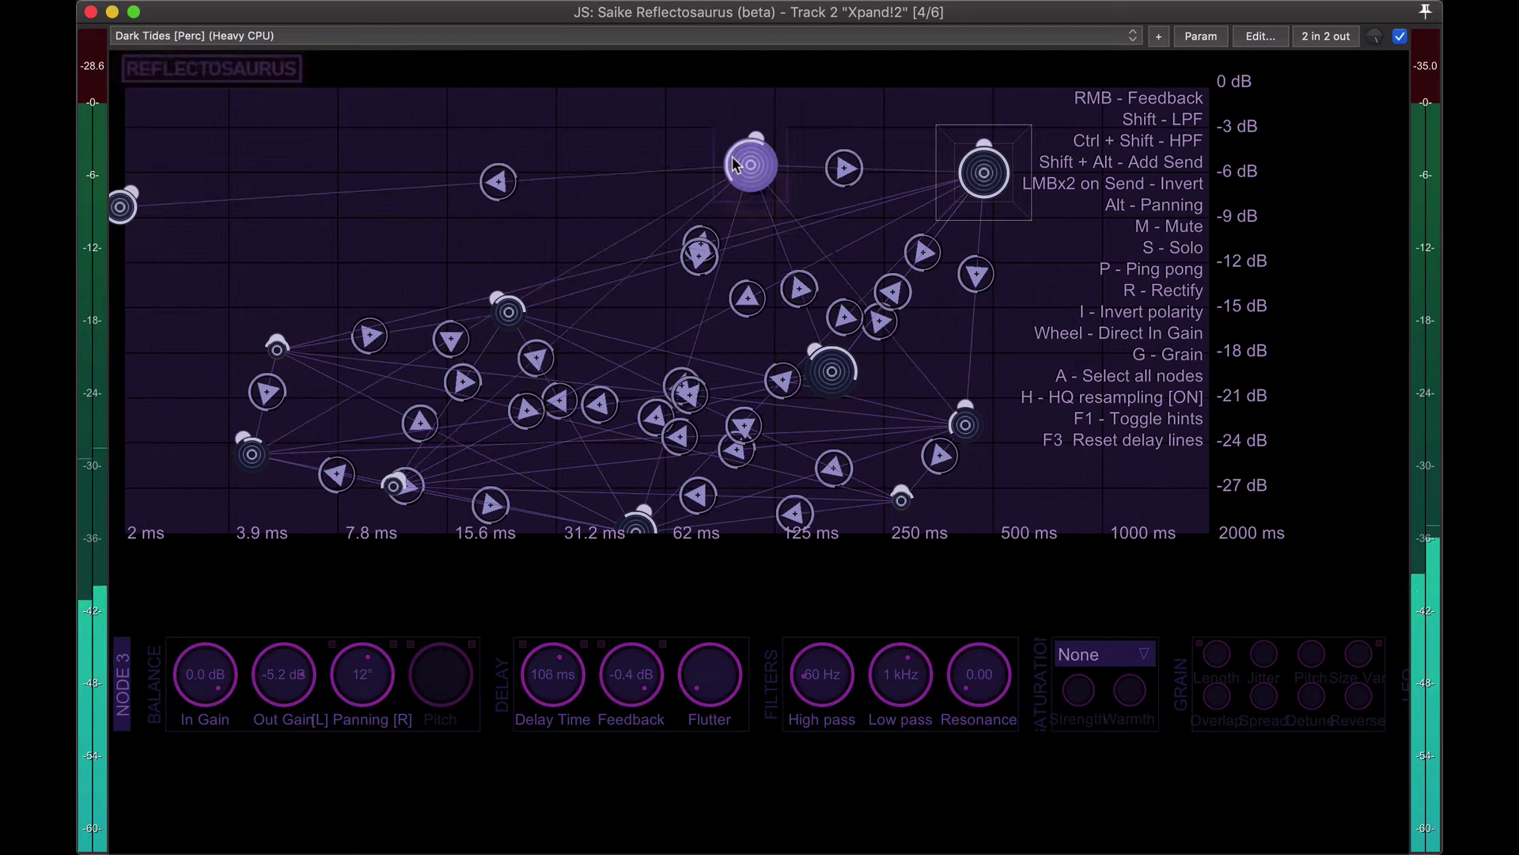
drag(684, 136, 630, 135)
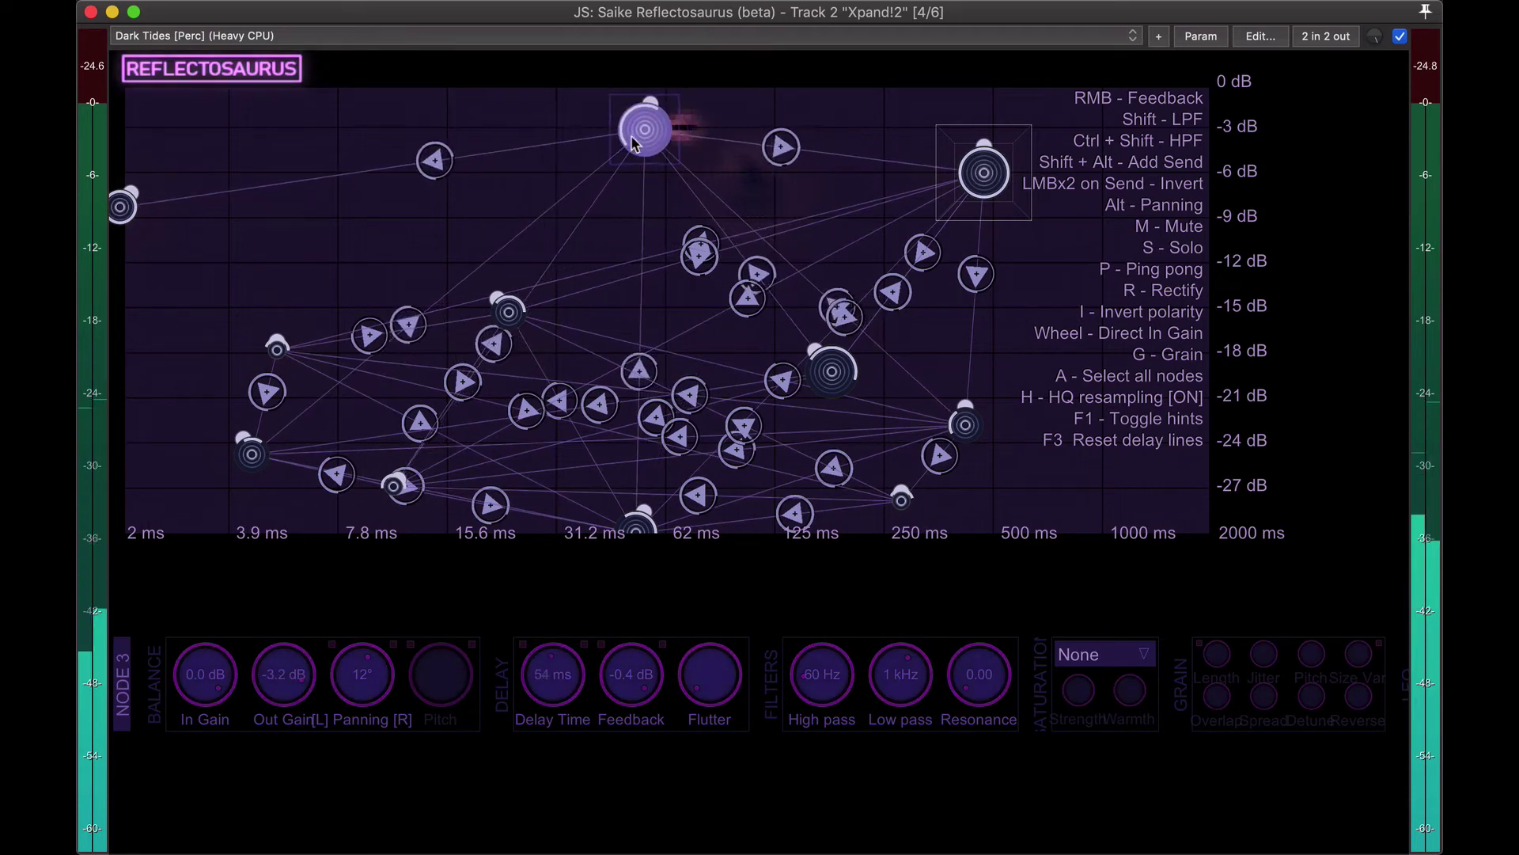
click(967, 178)
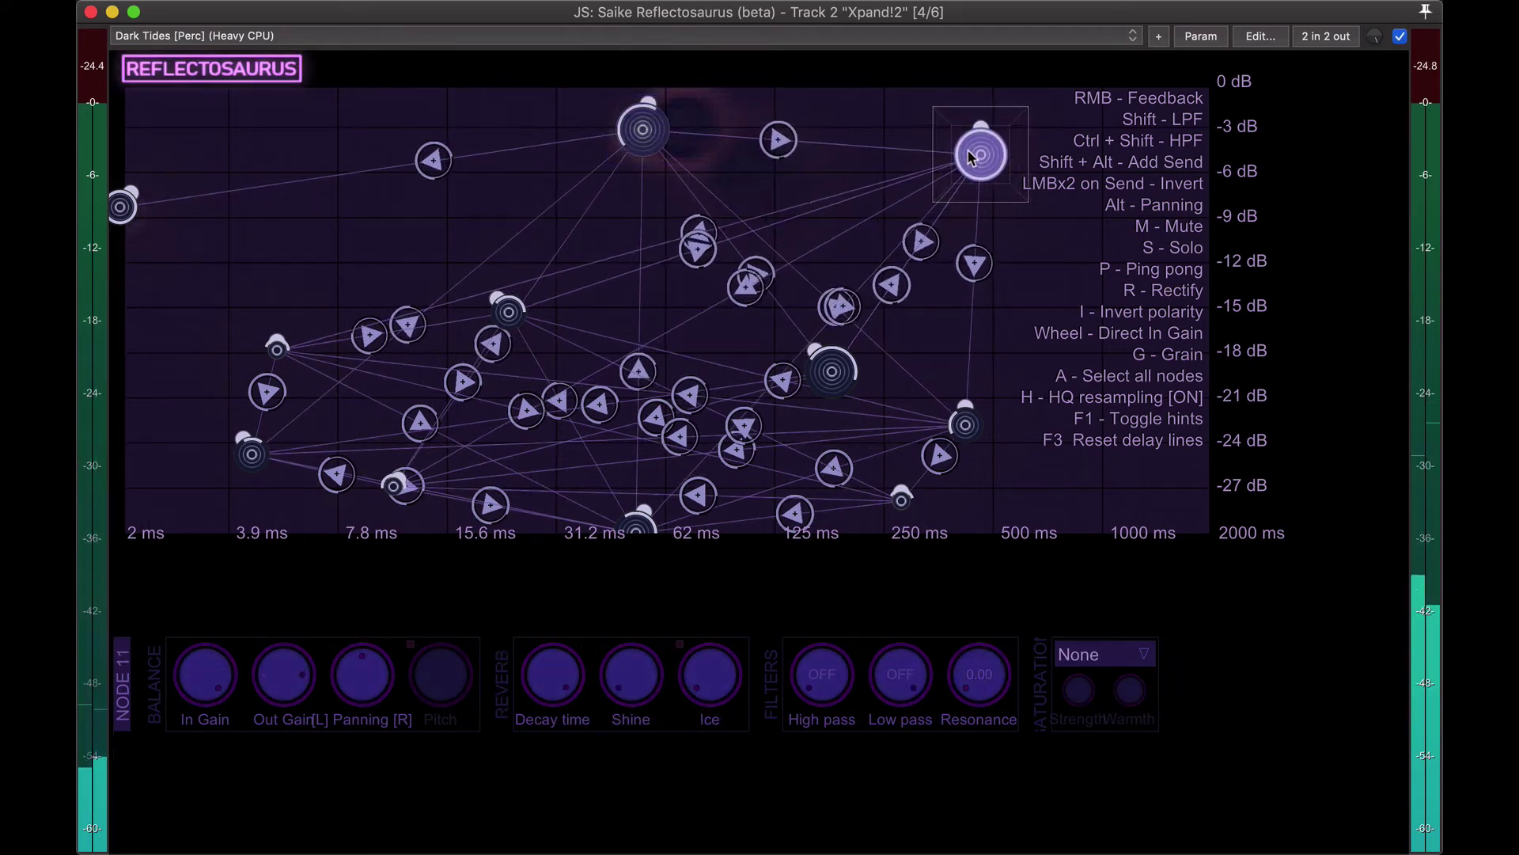
drag(839, 385, 882, 387)
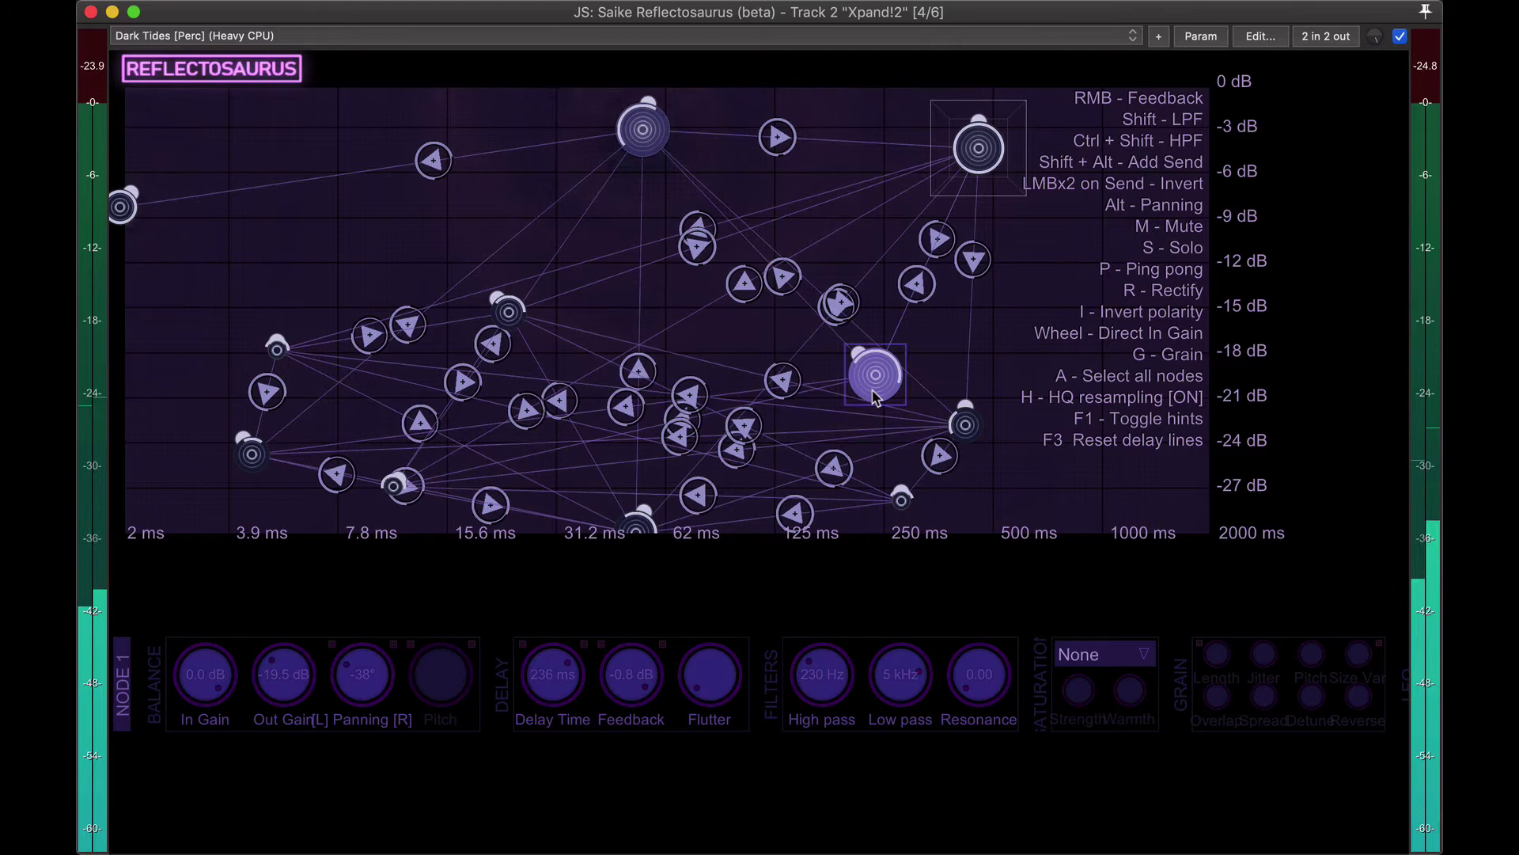
drag(873, 393, 898, 367)
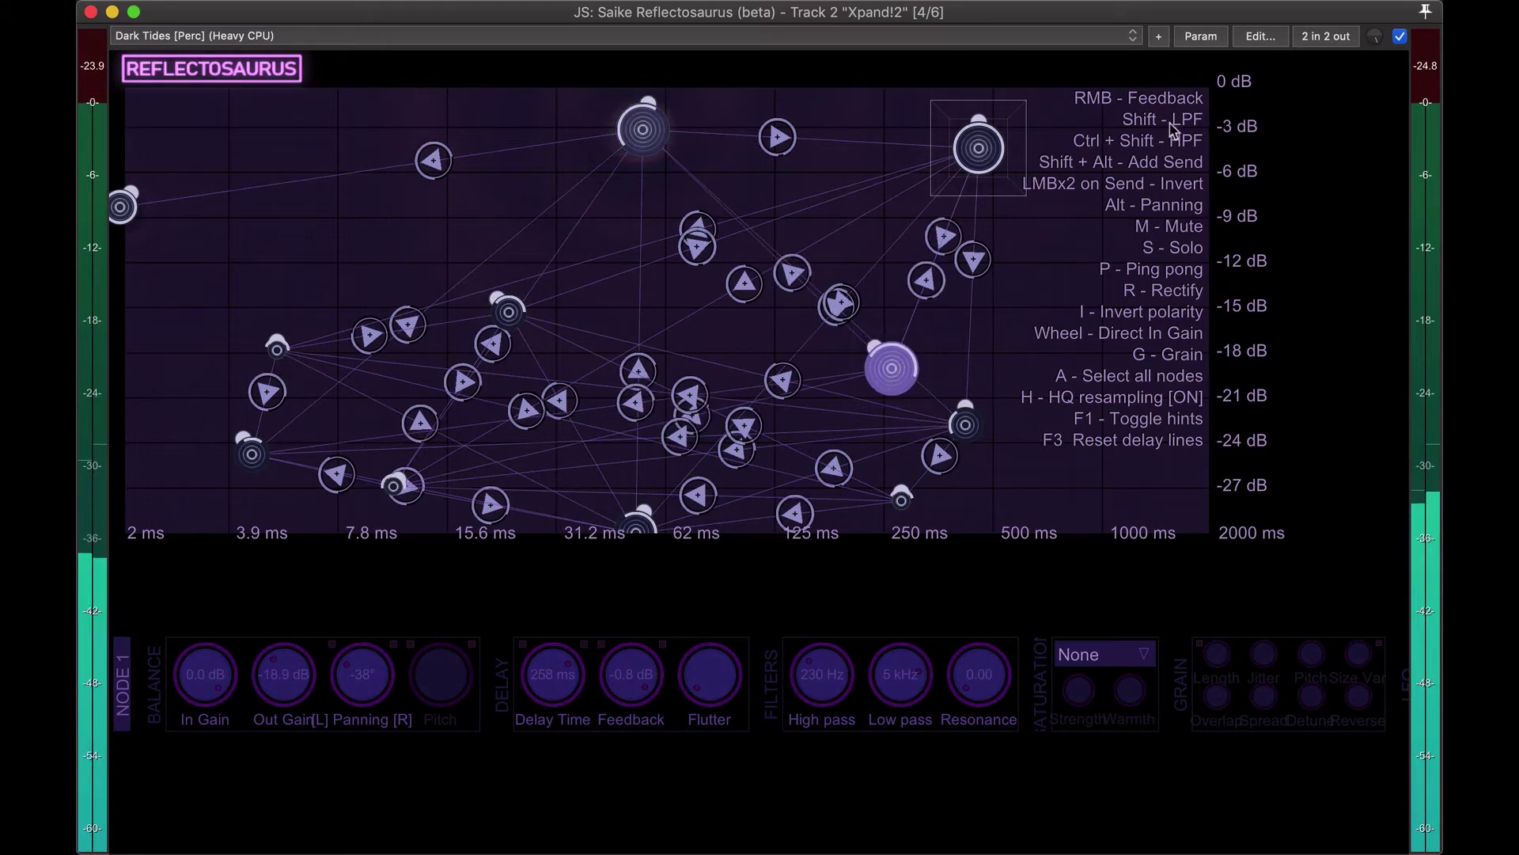
drag(1175, 127, 1096, 395)
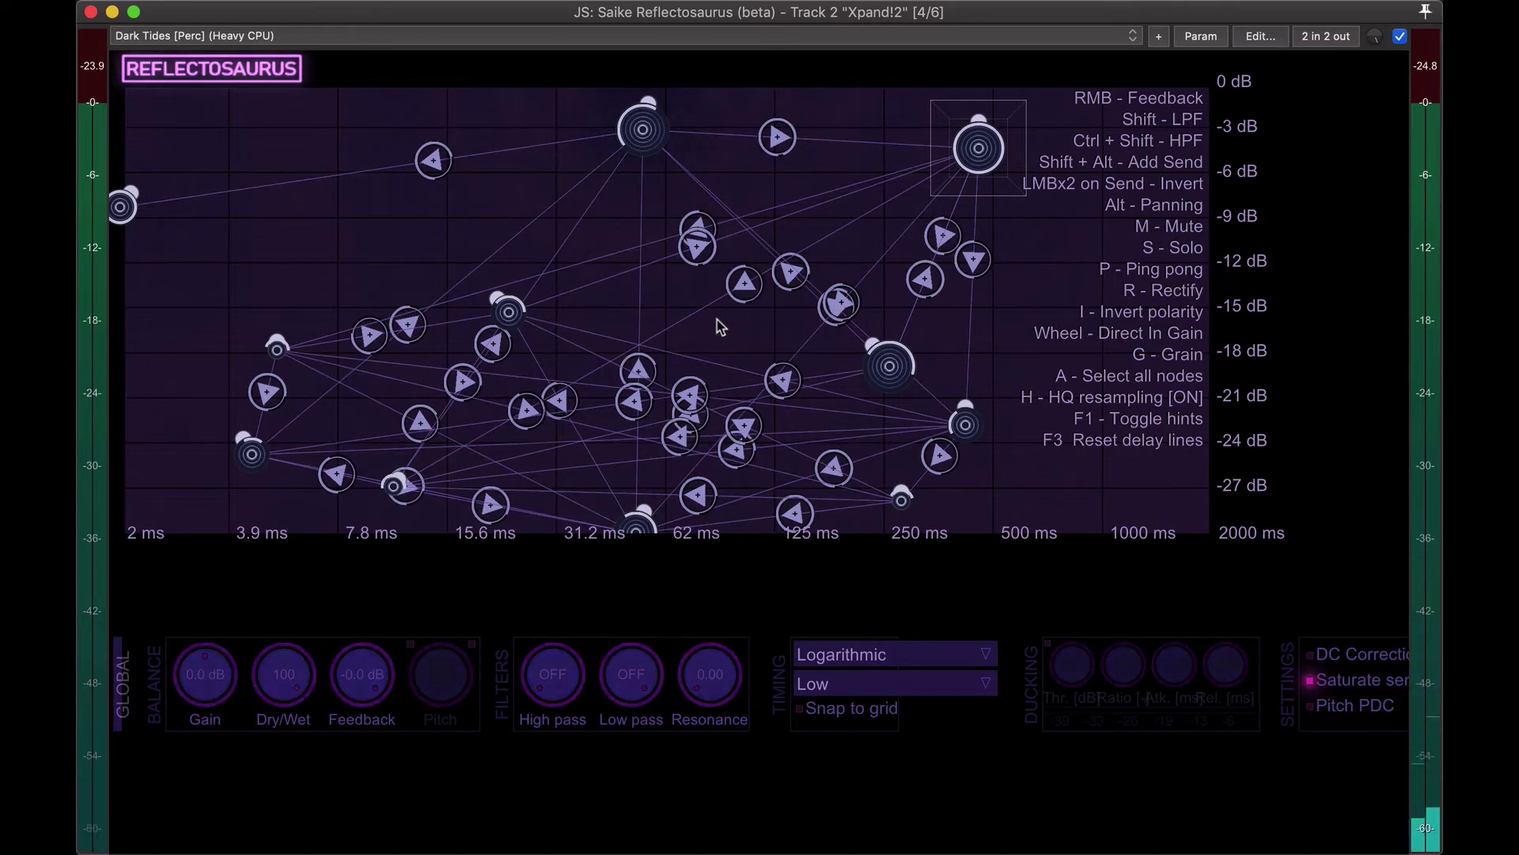
Move nodes 2, 10, 6 (to 2 ms) and 8 (to about -9 dB), then load Gentle [Synth/Sync]
drag(643, 131, 594, 139)
drag(131, 219, 216, 144)
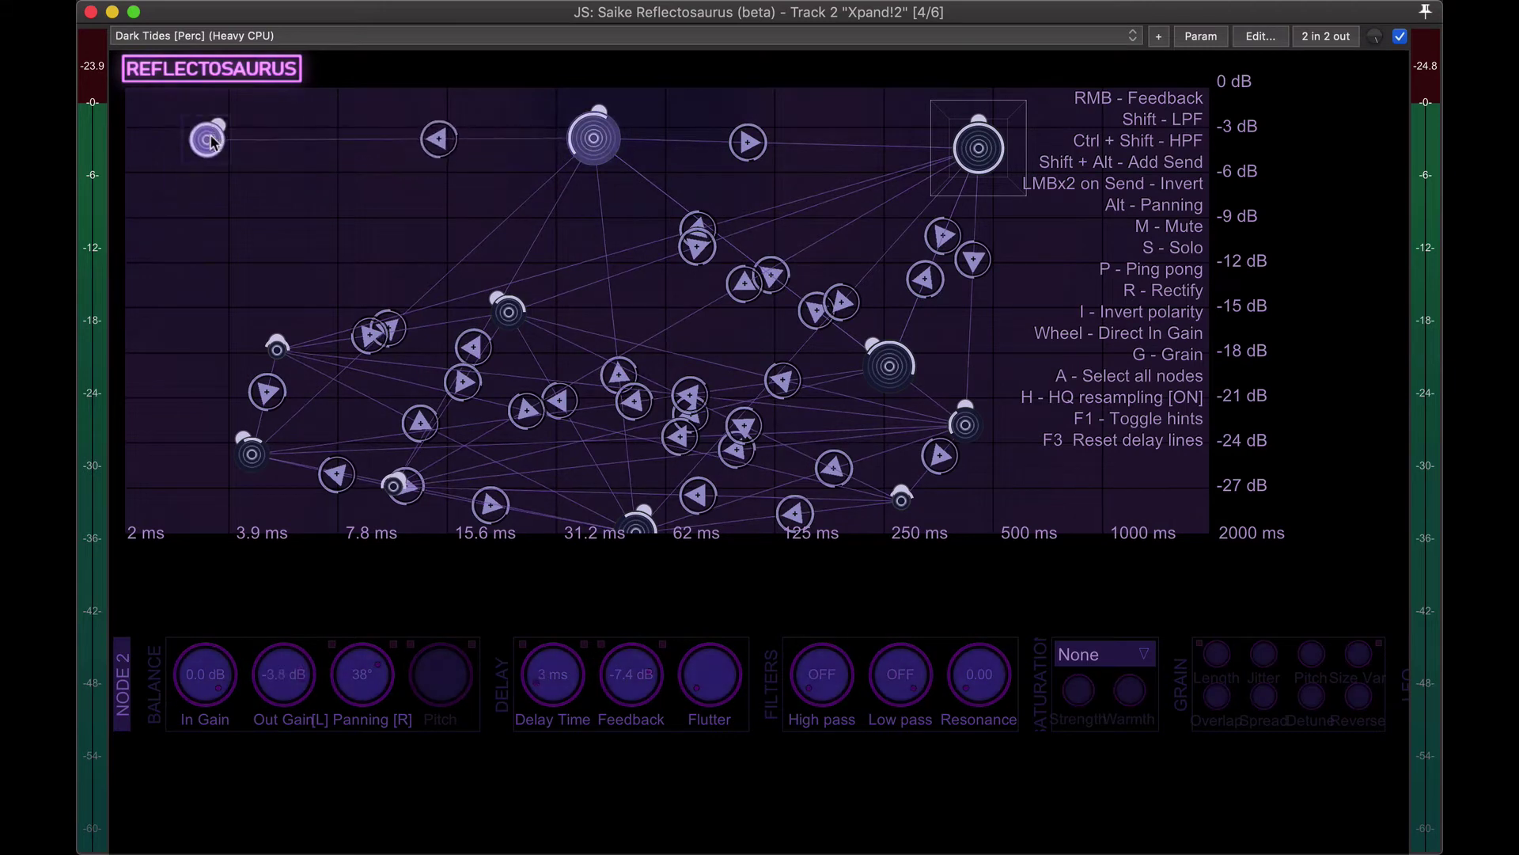
drag(277, 360, 230, 233)
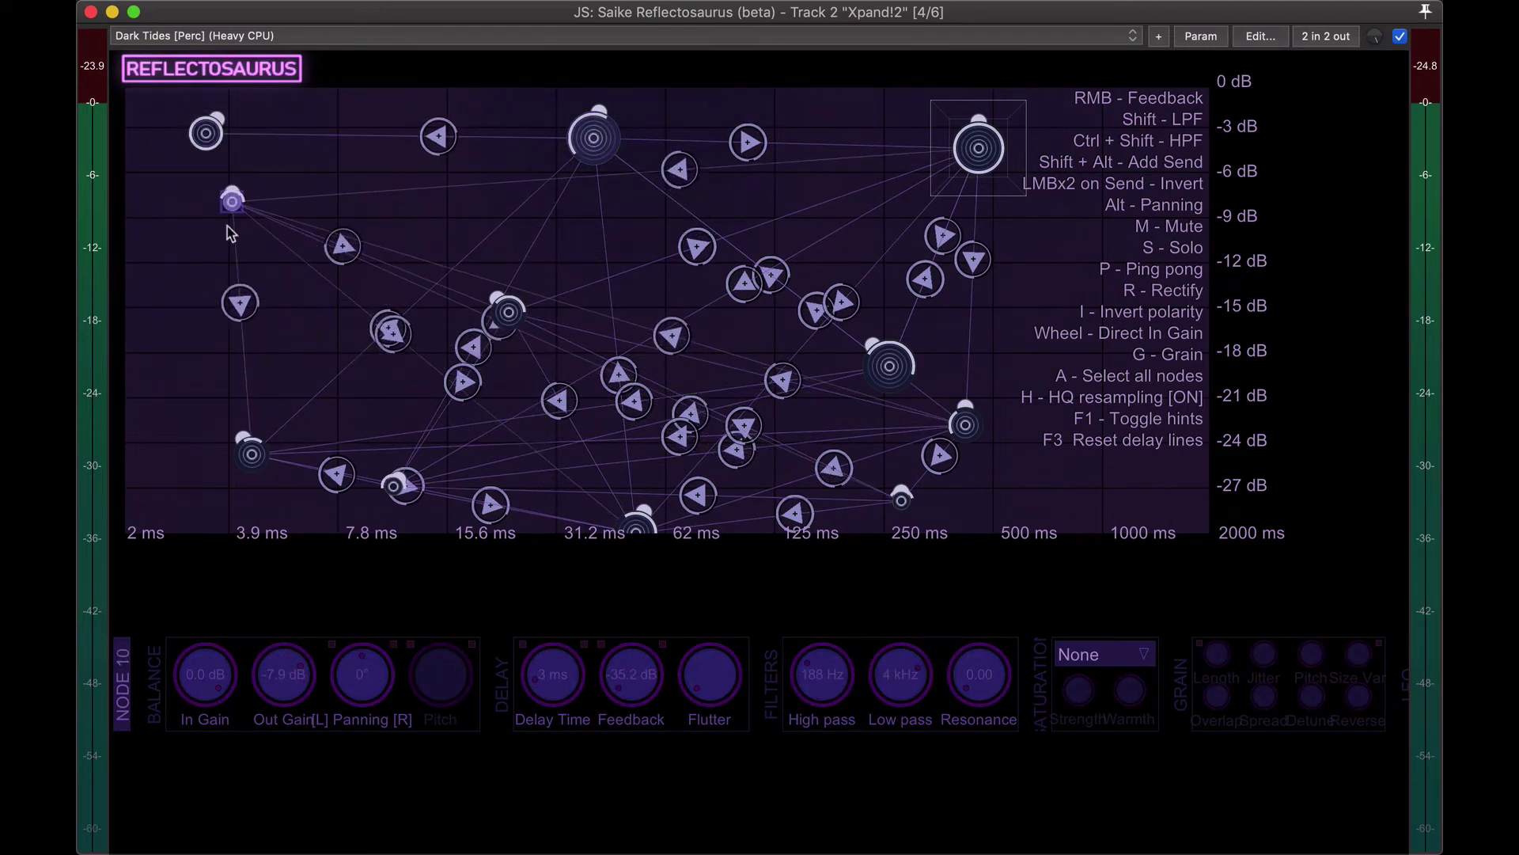
drag(250, 475, 153, 461)
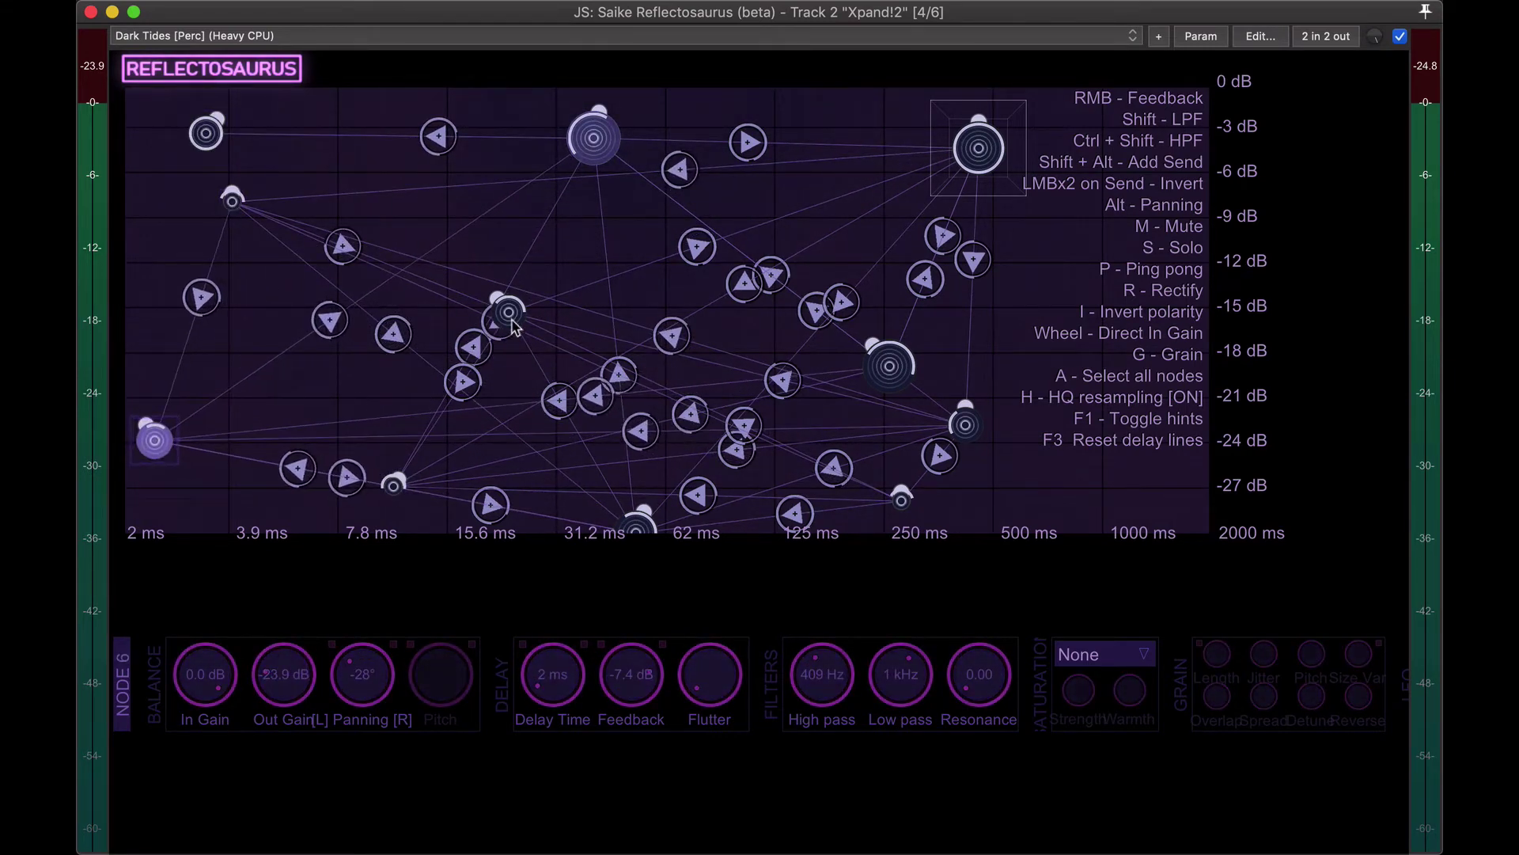
drag(513, 326, 523, 239)
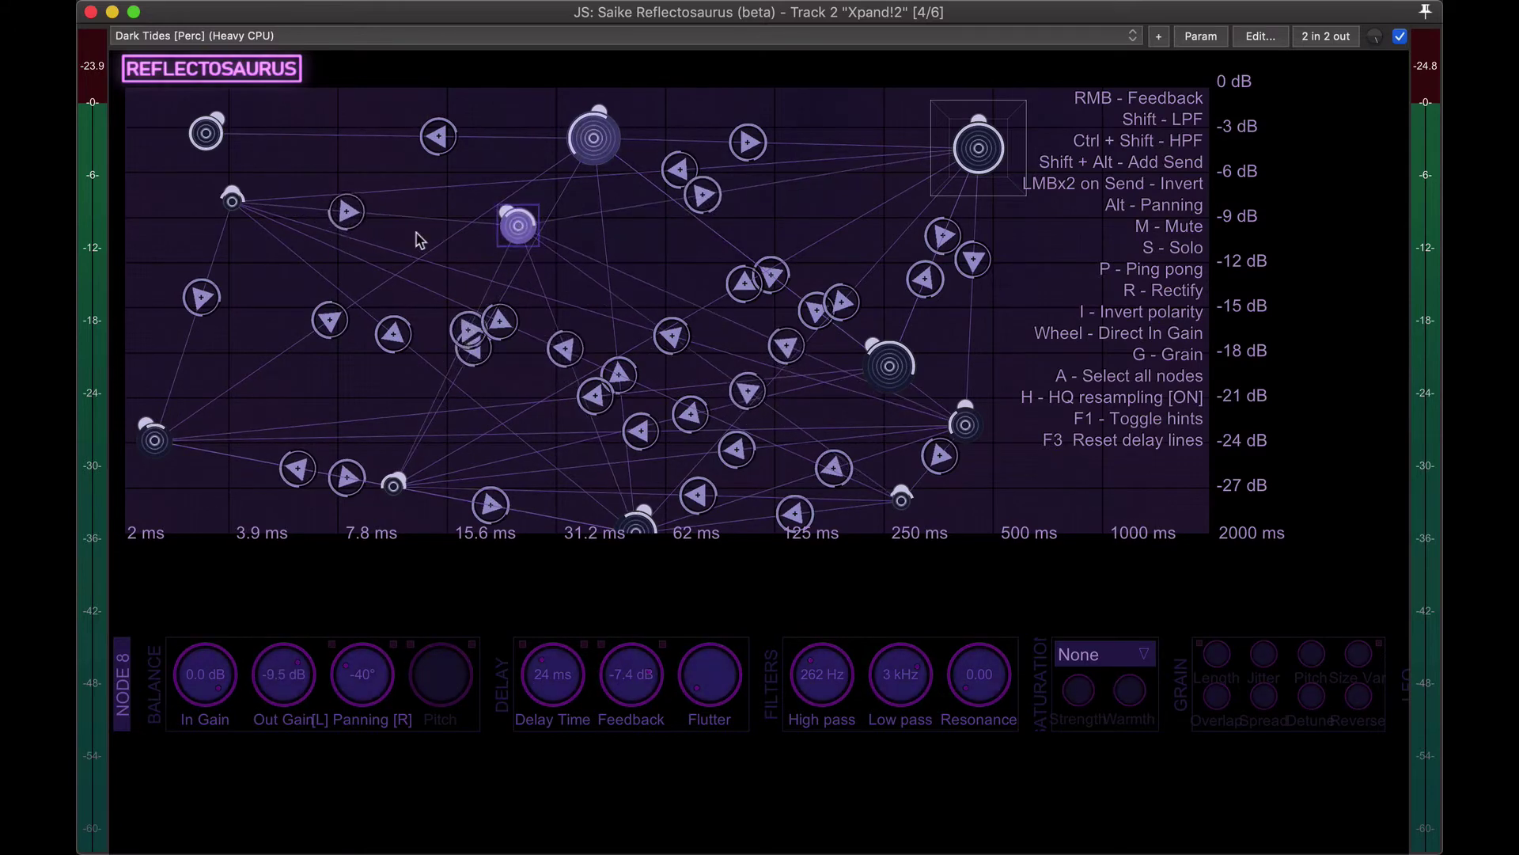
click(370, 37)
click(370, 52)
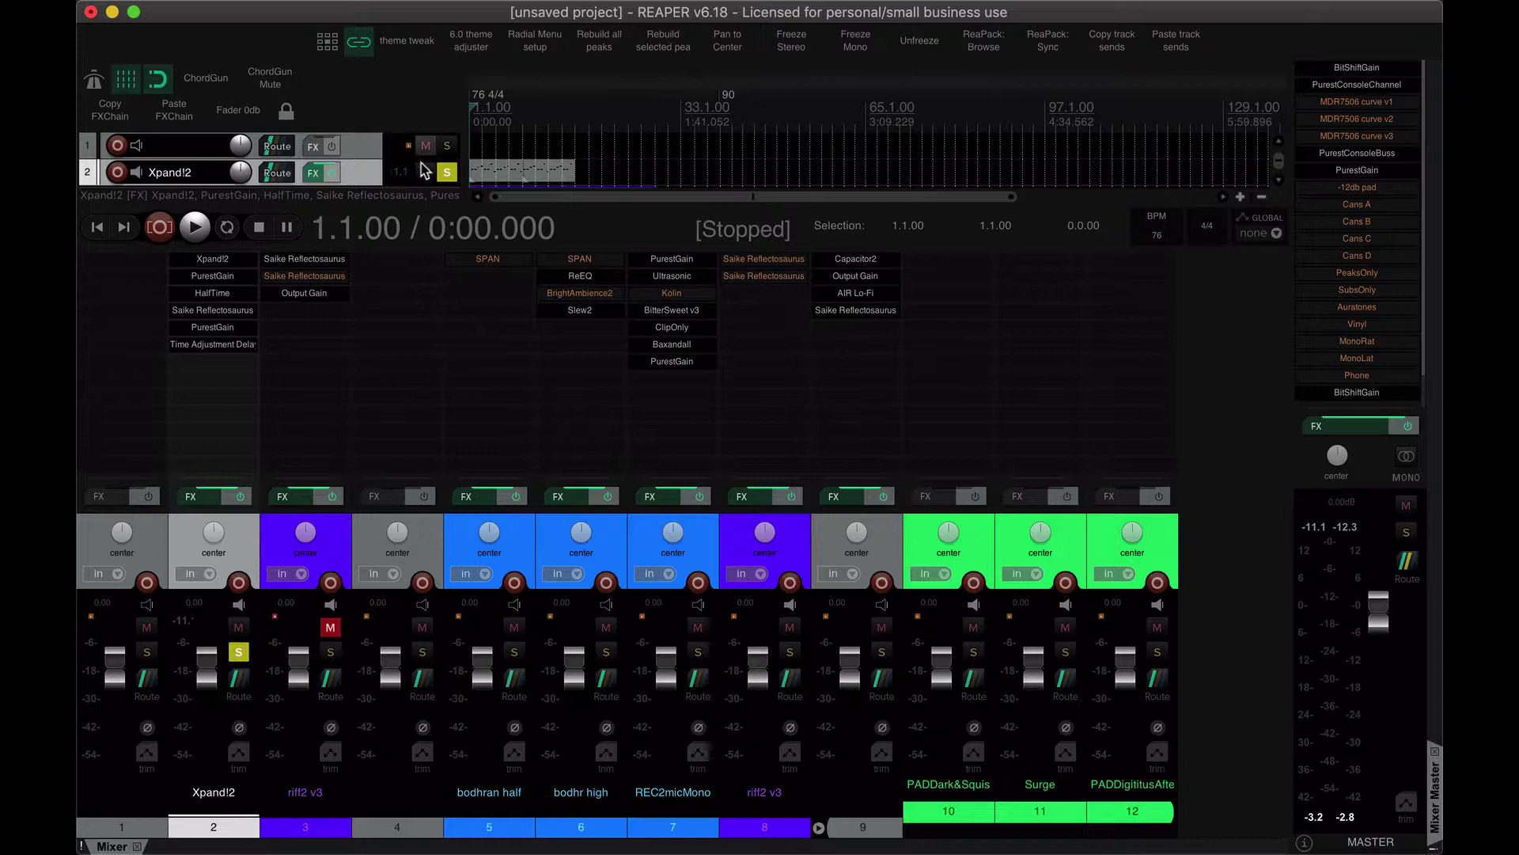
Unmute riff2 v3, remove the solo from Xpand!2, and restart playback
key(space)
click(329, 627)
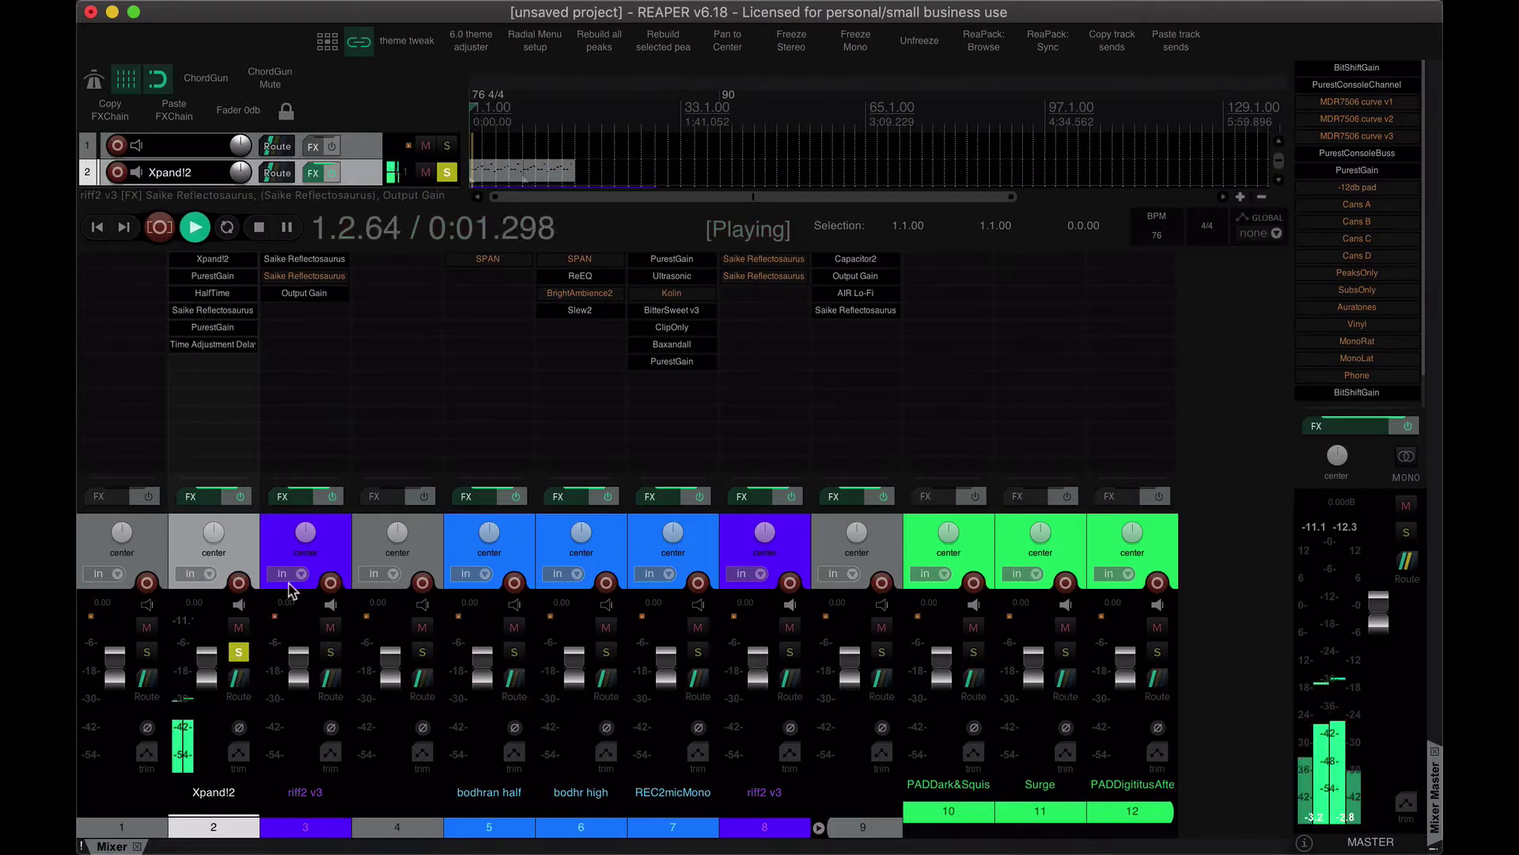
key(space)
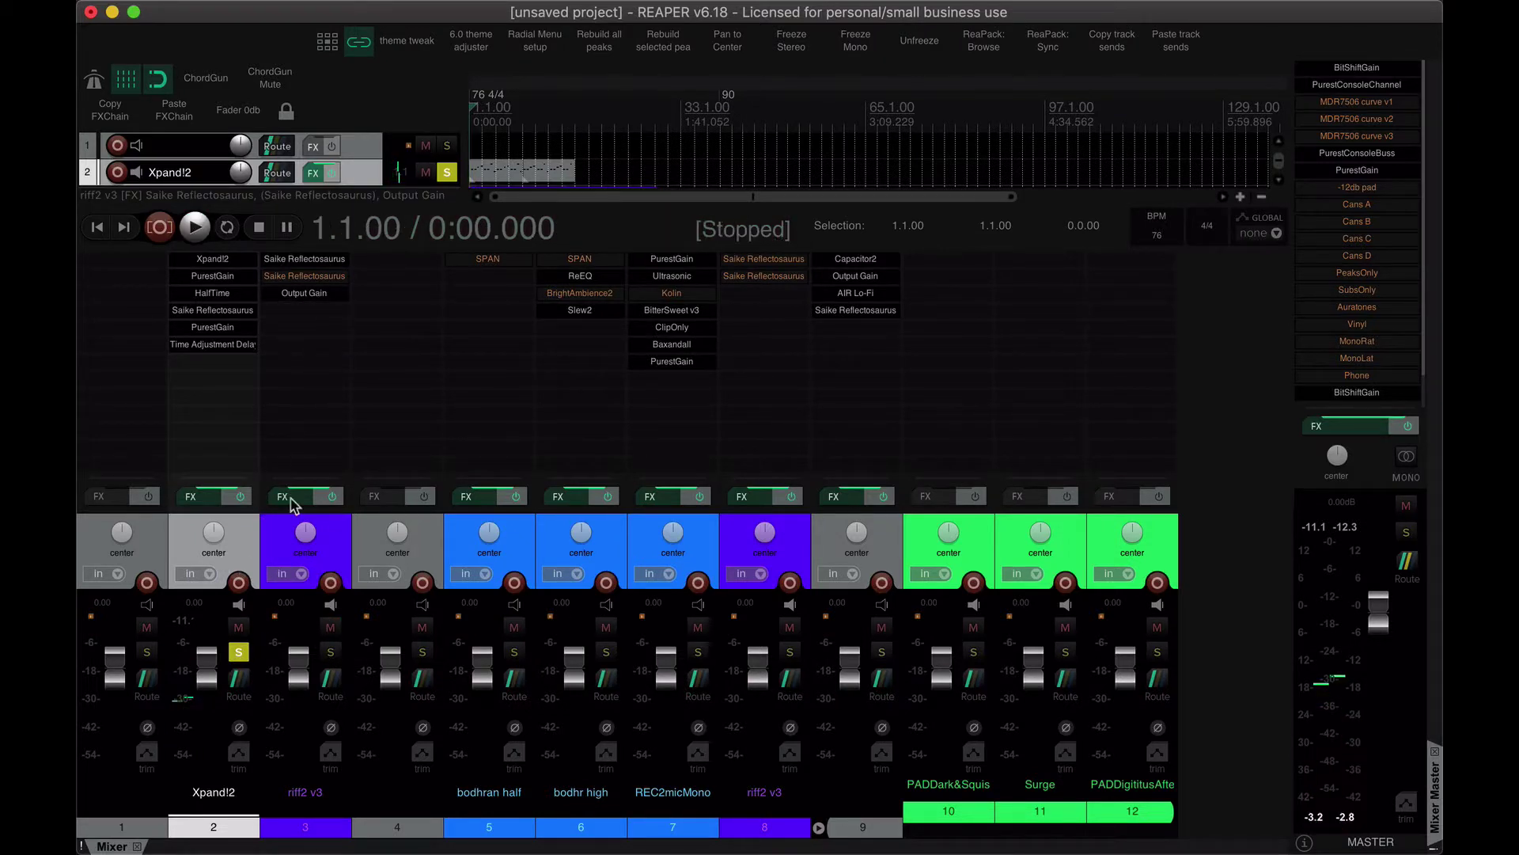
click(239, 652)
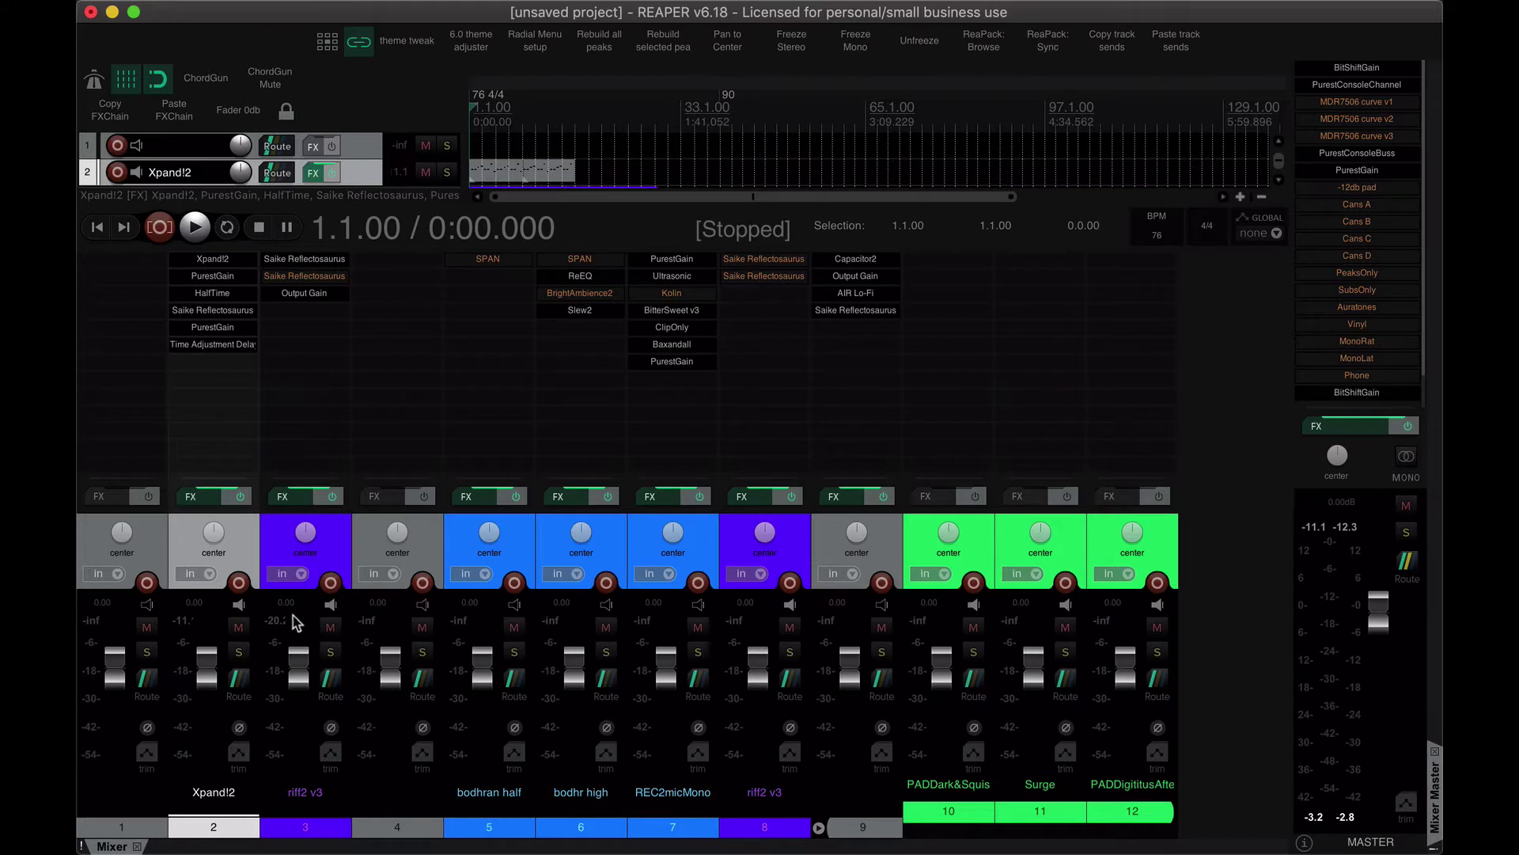
click(298, 366)
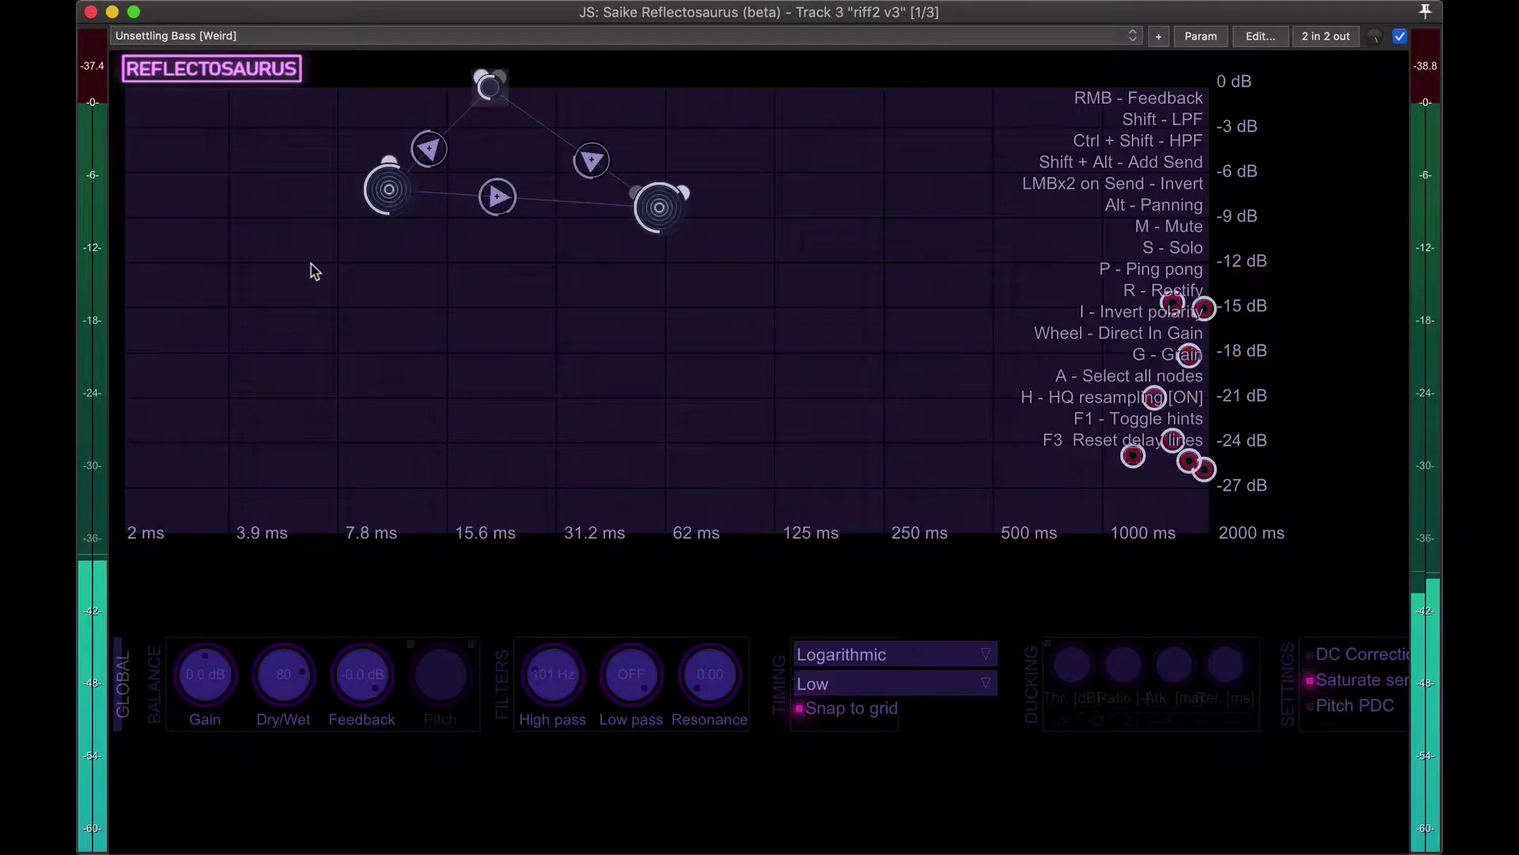
Raise node 4 and its sends, give the right node a longer delay and lower gain, then inspect node 3
click(311, 260)
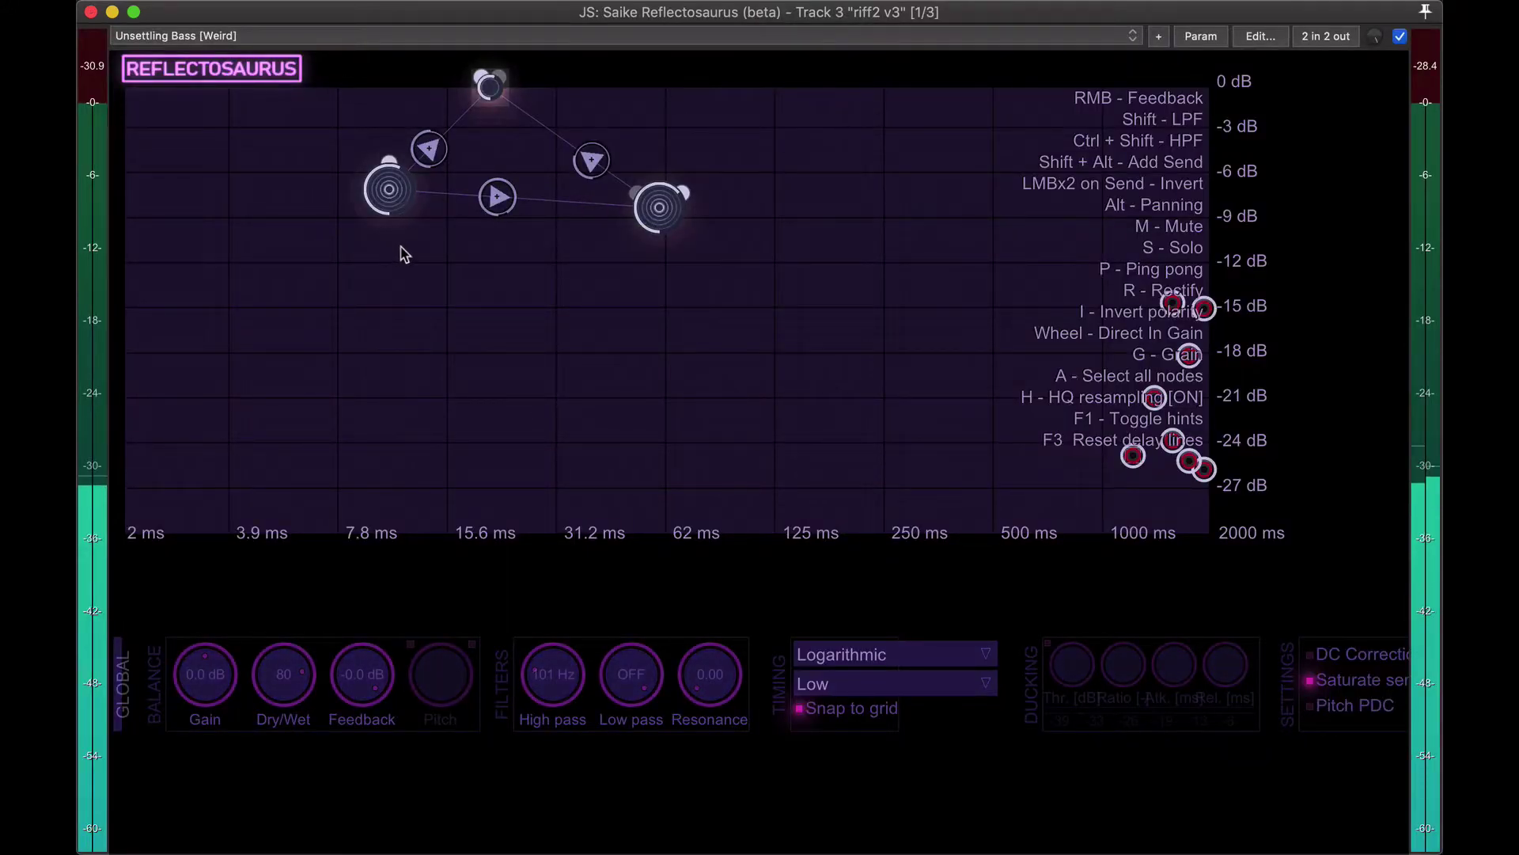
drag(368, 214, 338, 231)
click(346, 228)
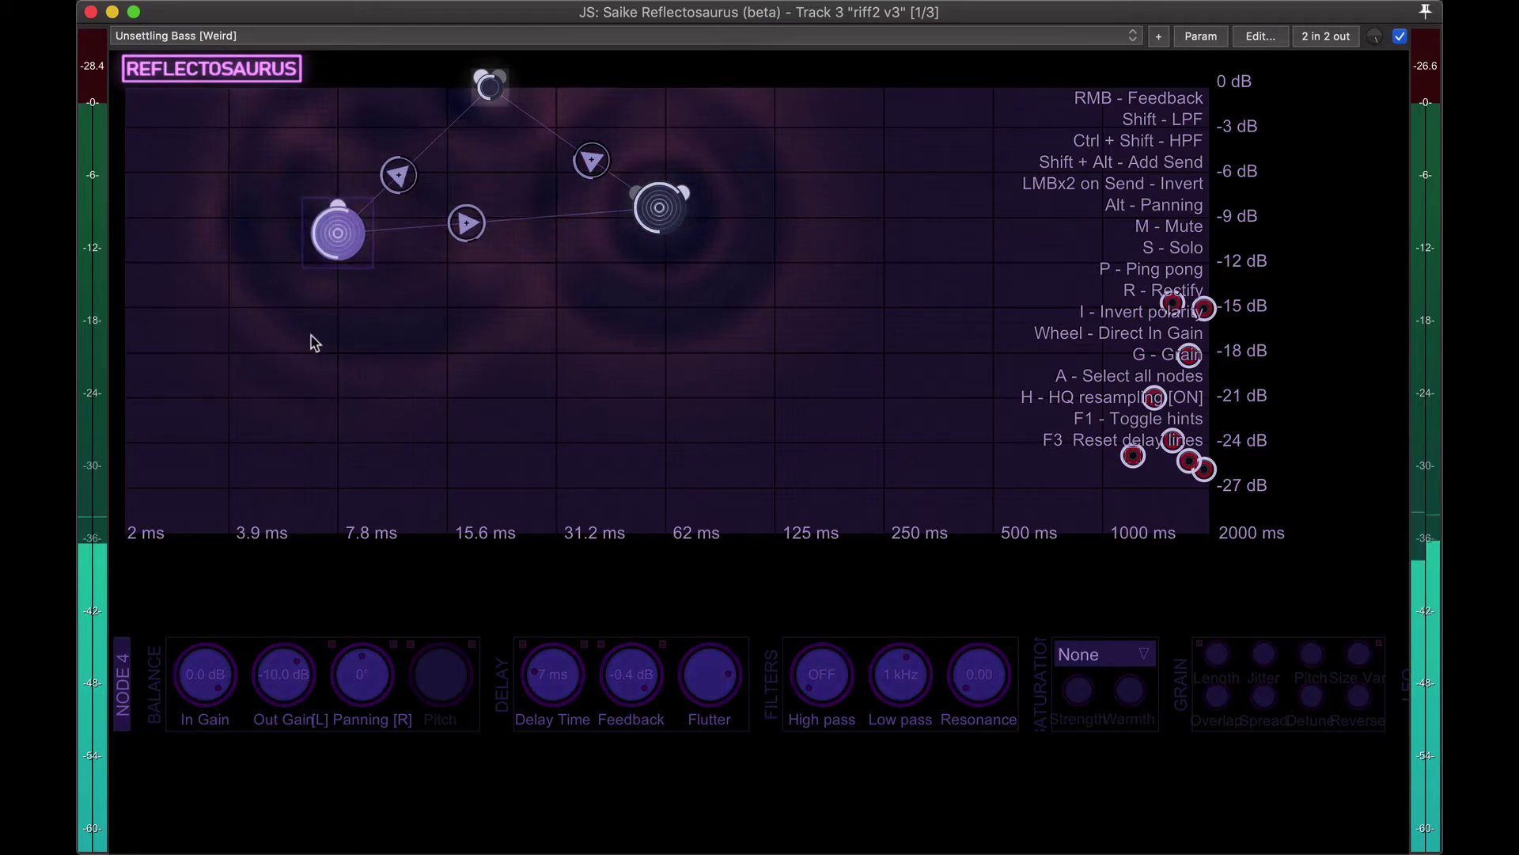
click(136, 526)
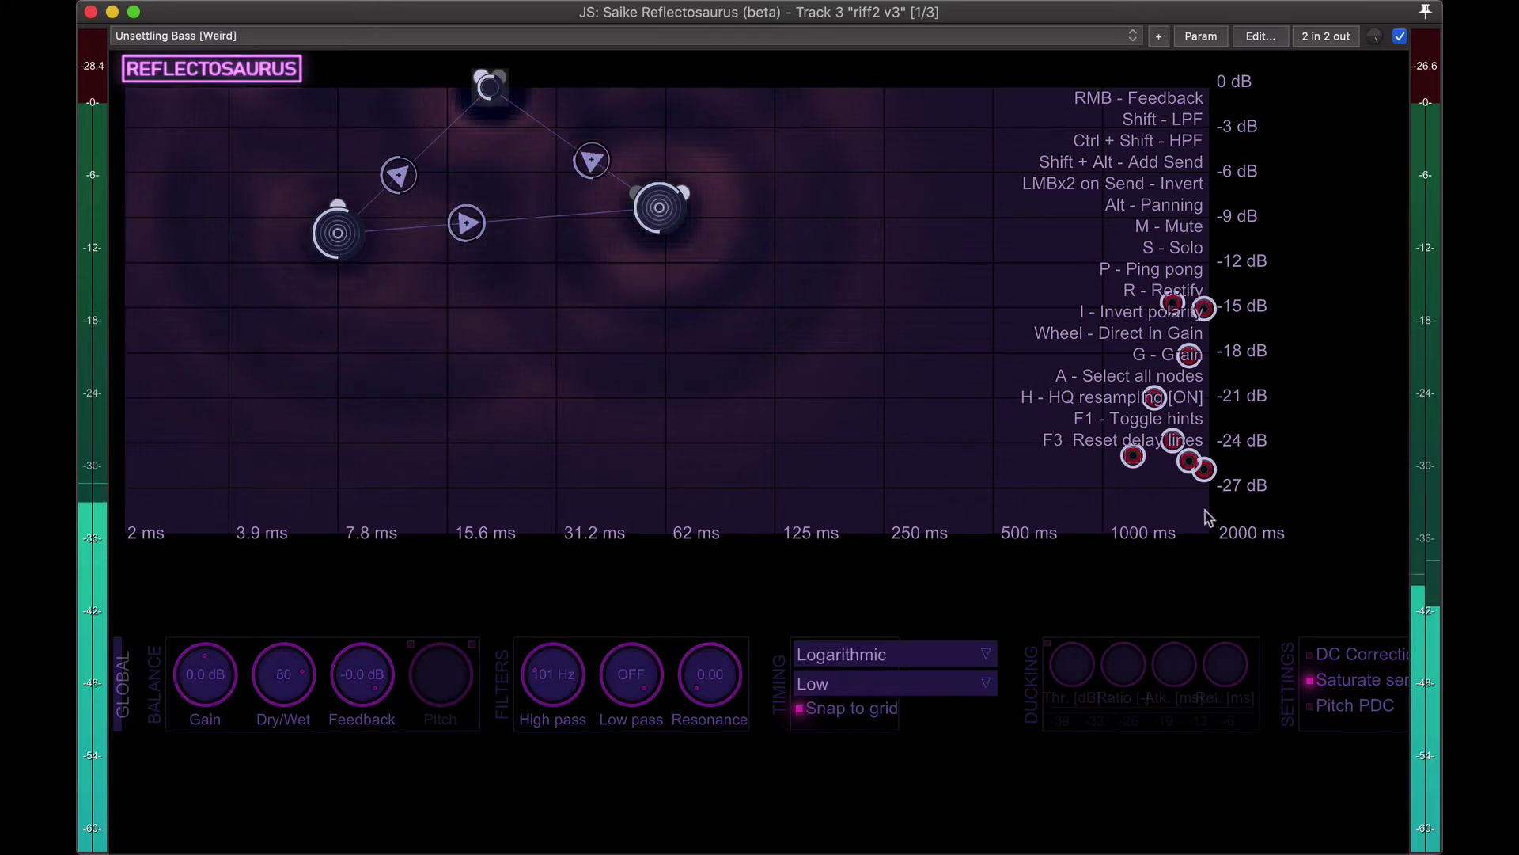
drag(329, 238, 327, 167)
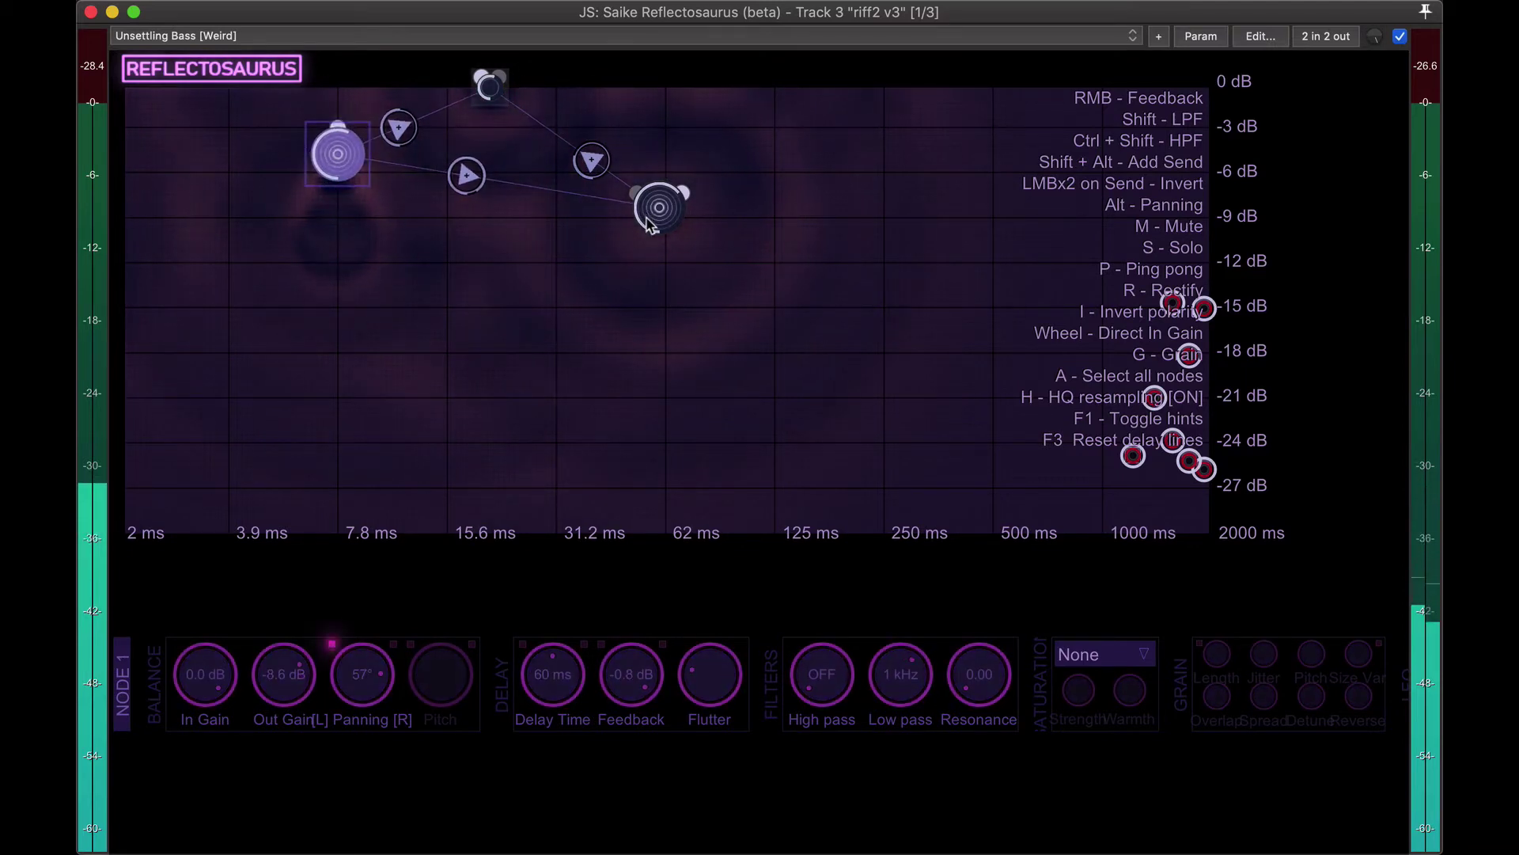
mouse_move(648, 225)
mouse_down()
mouse_move(673, 348)
mouse_move(733, 229)
mouse_move(812, 176)
mouse_move(635, 144)
mouse_move(776, 165)
mouse_move(752, 166)
mouse_up()
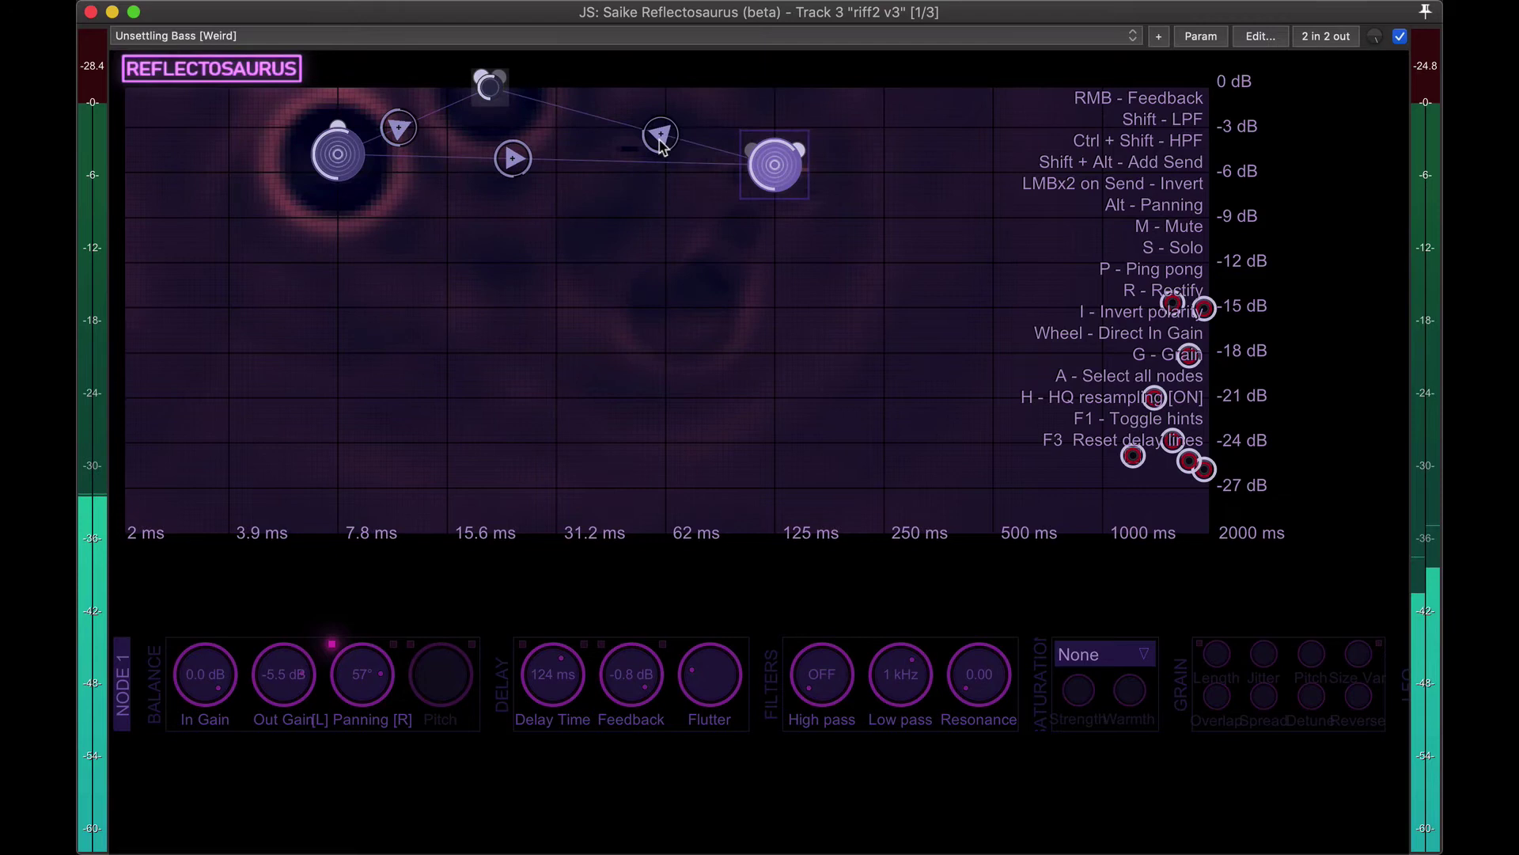
click(663, 134)
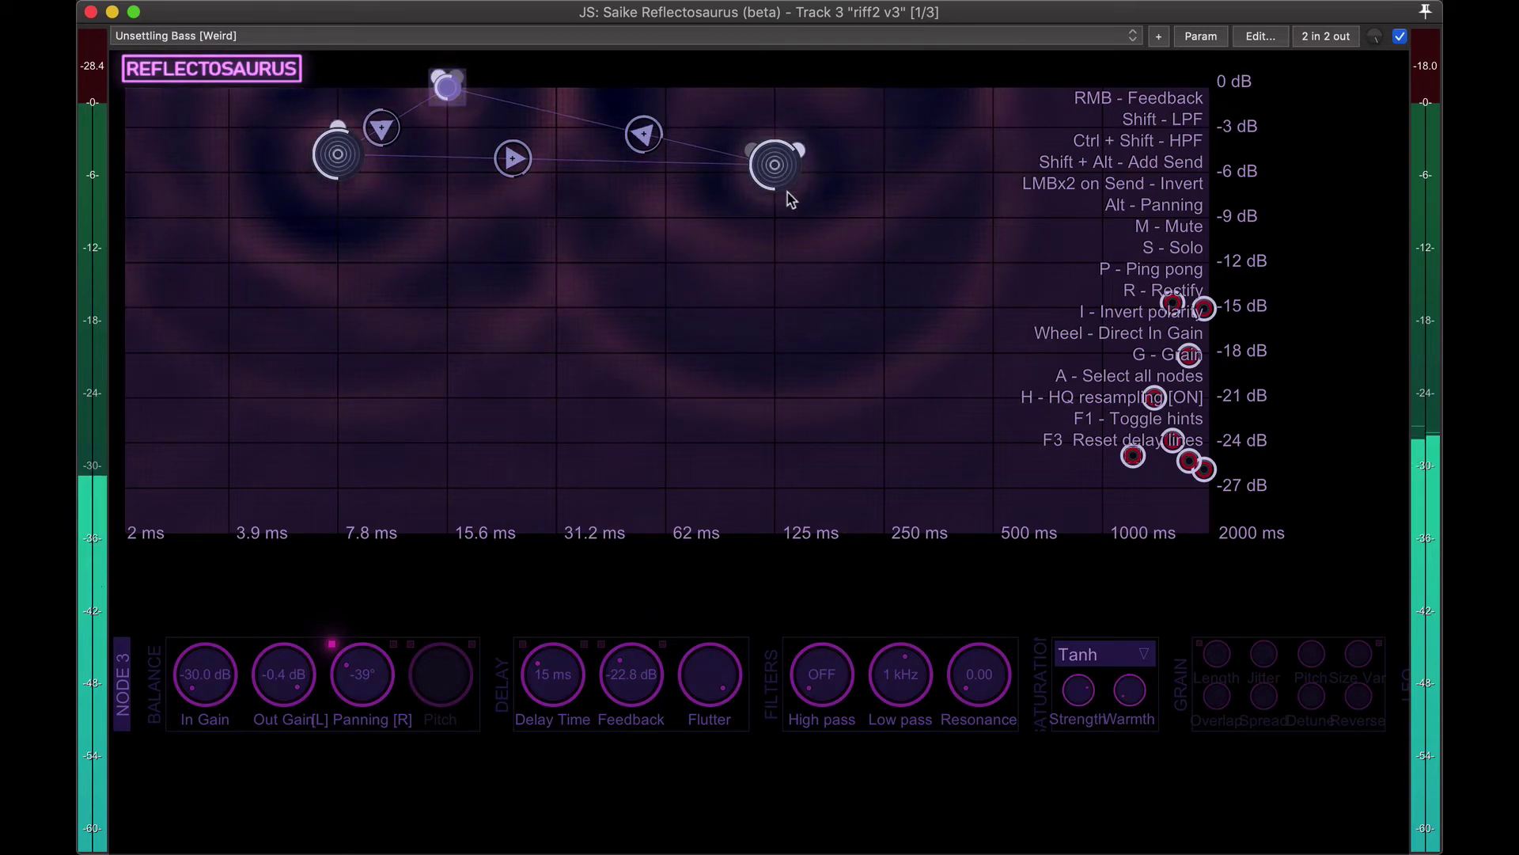
Close the Reflectosaurus window and play the arrangement from bar 47
key(Escape)
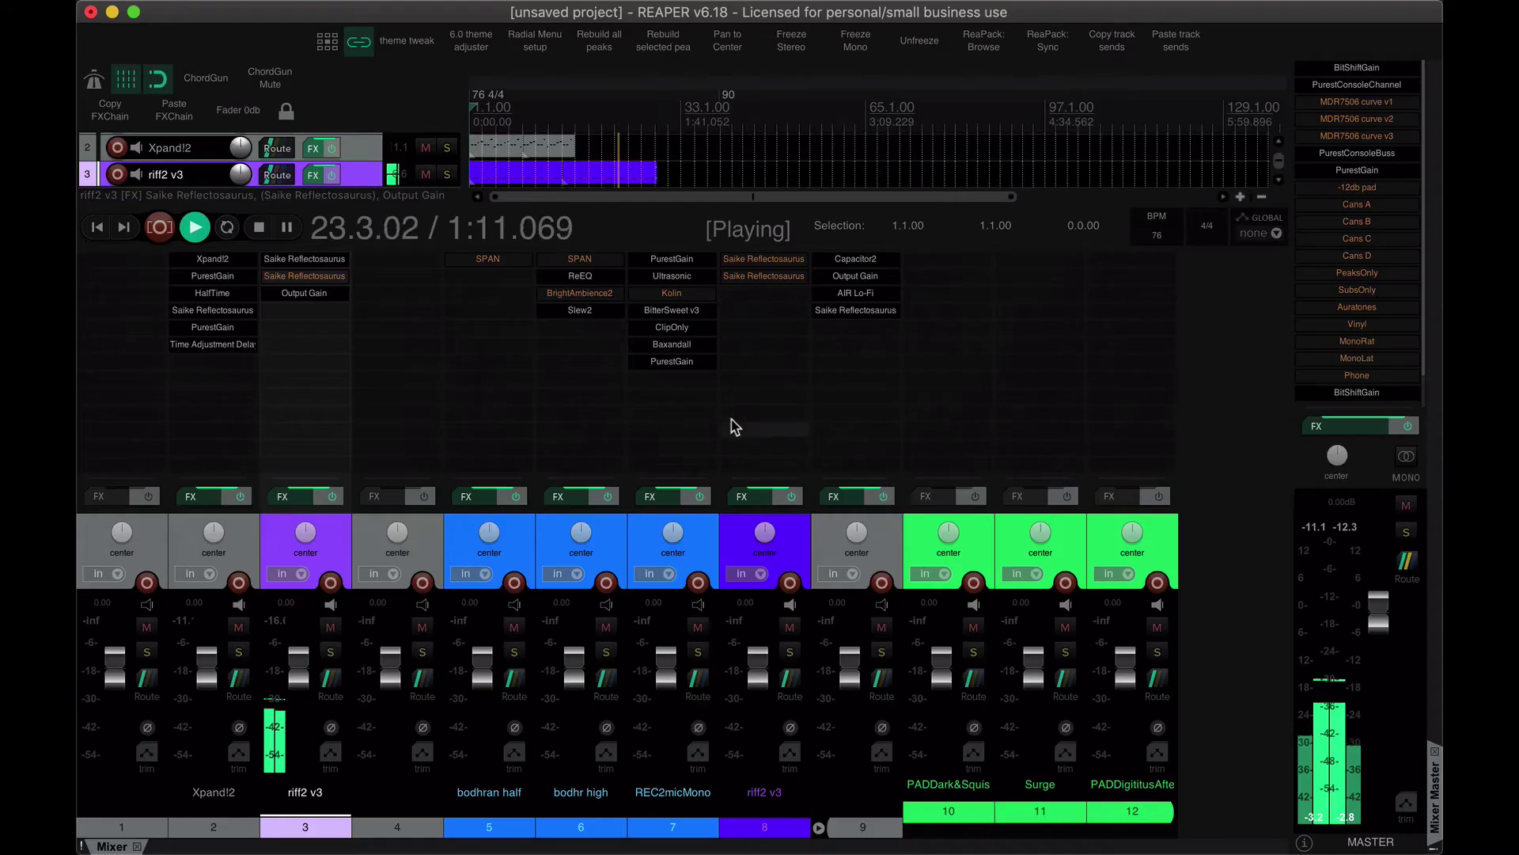
key(ctrl+m)
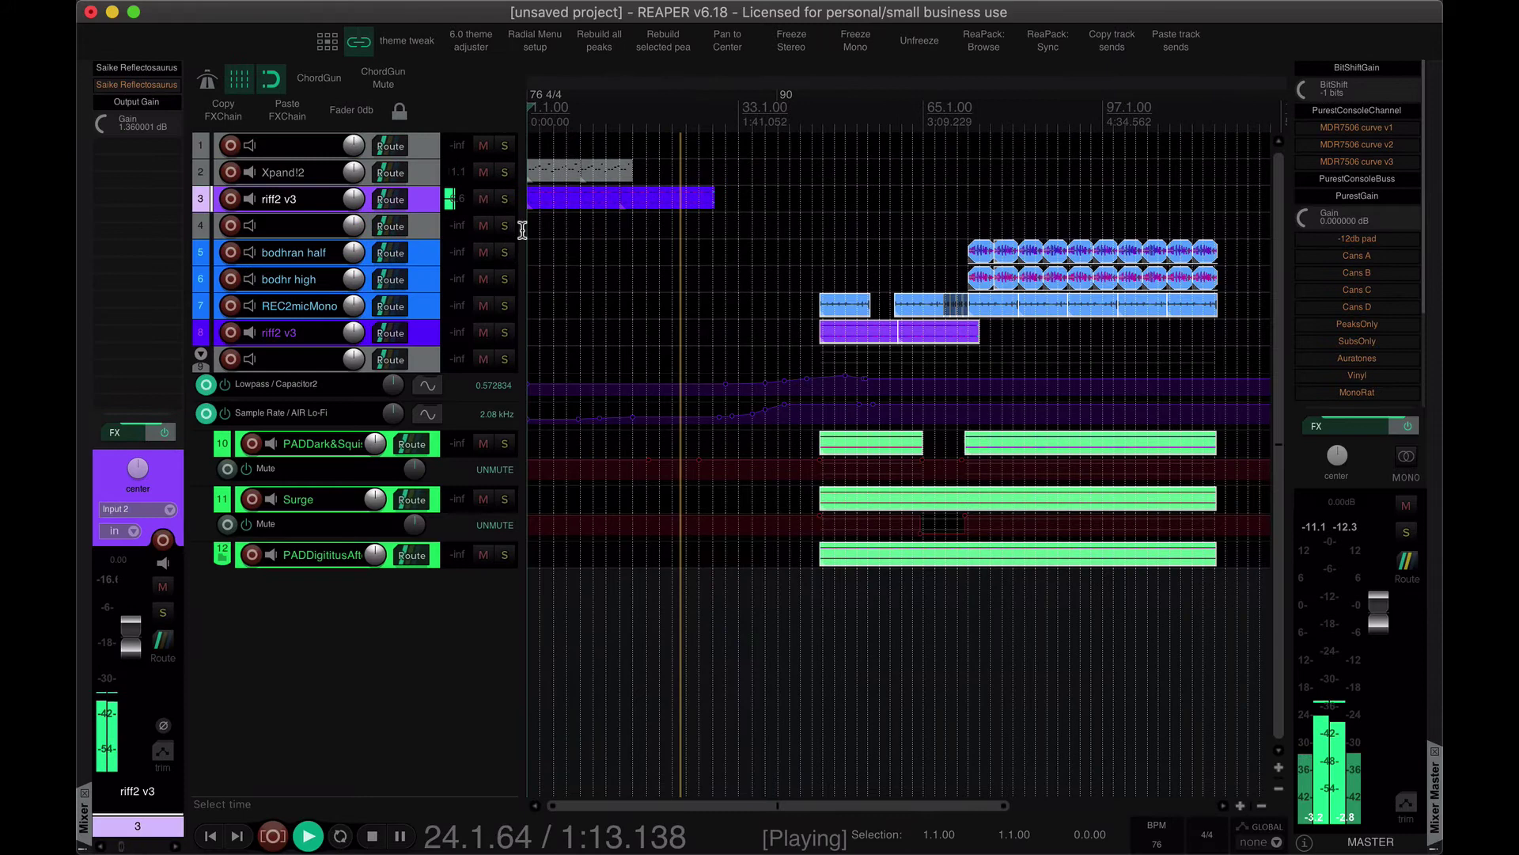
click(820, 272)
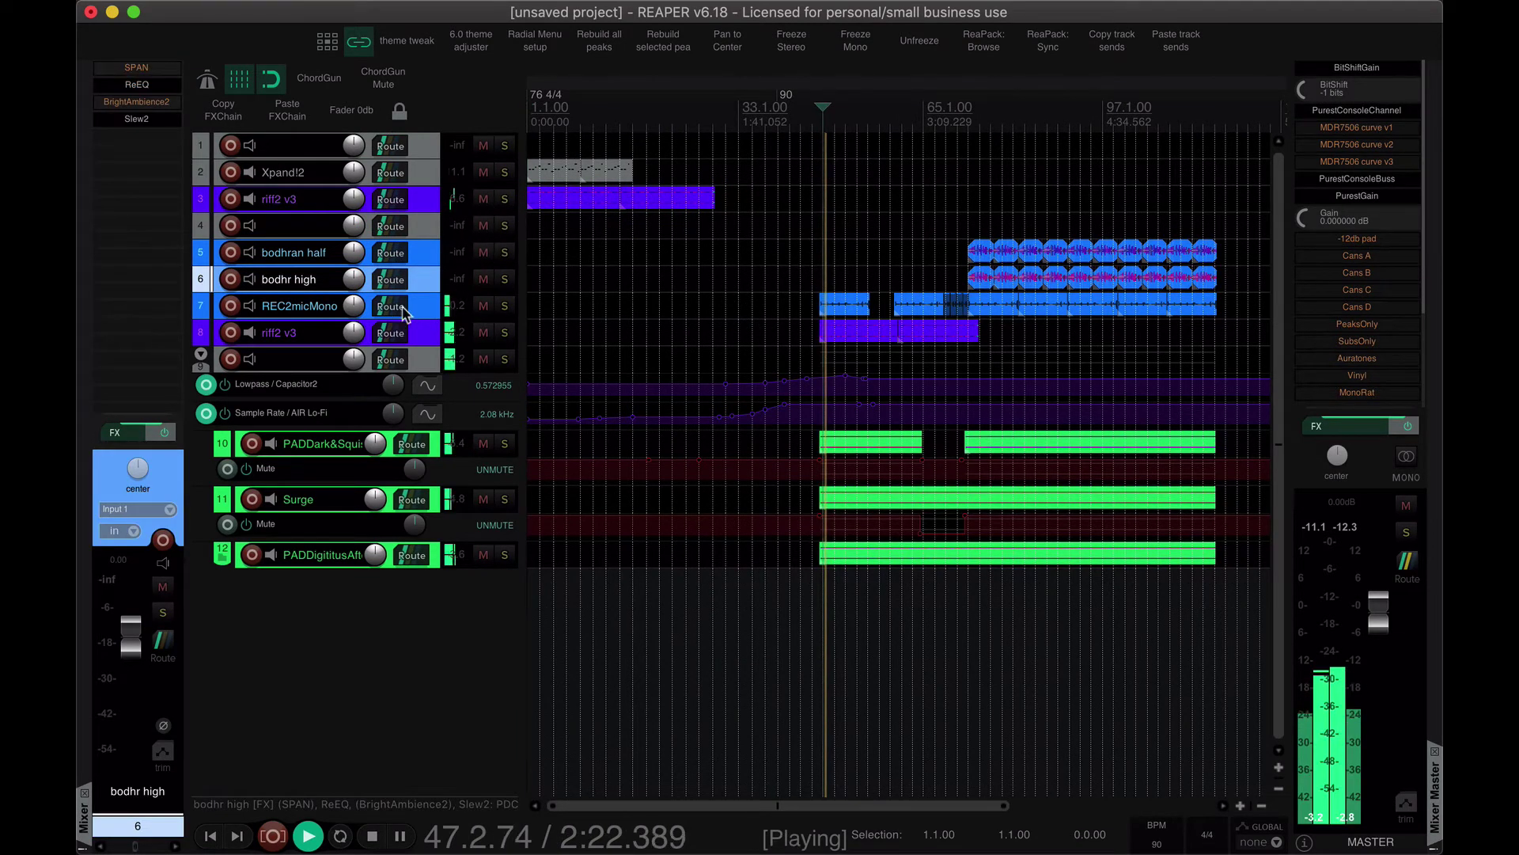
key(space)
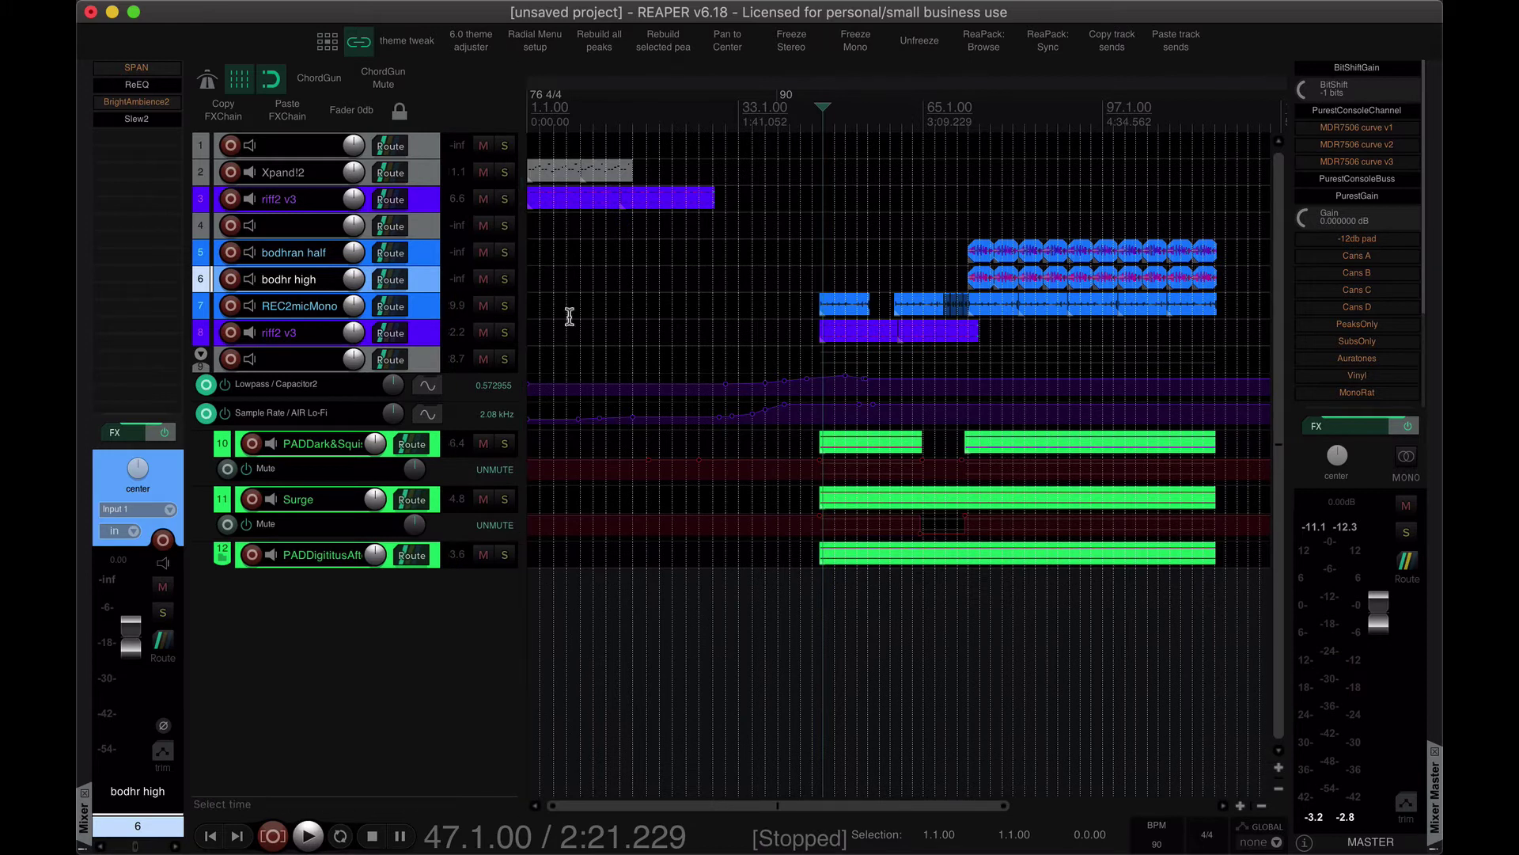
Solo folder track 9, play it from bar 47, and select it to show its effects
click(505, 361)
key(space)
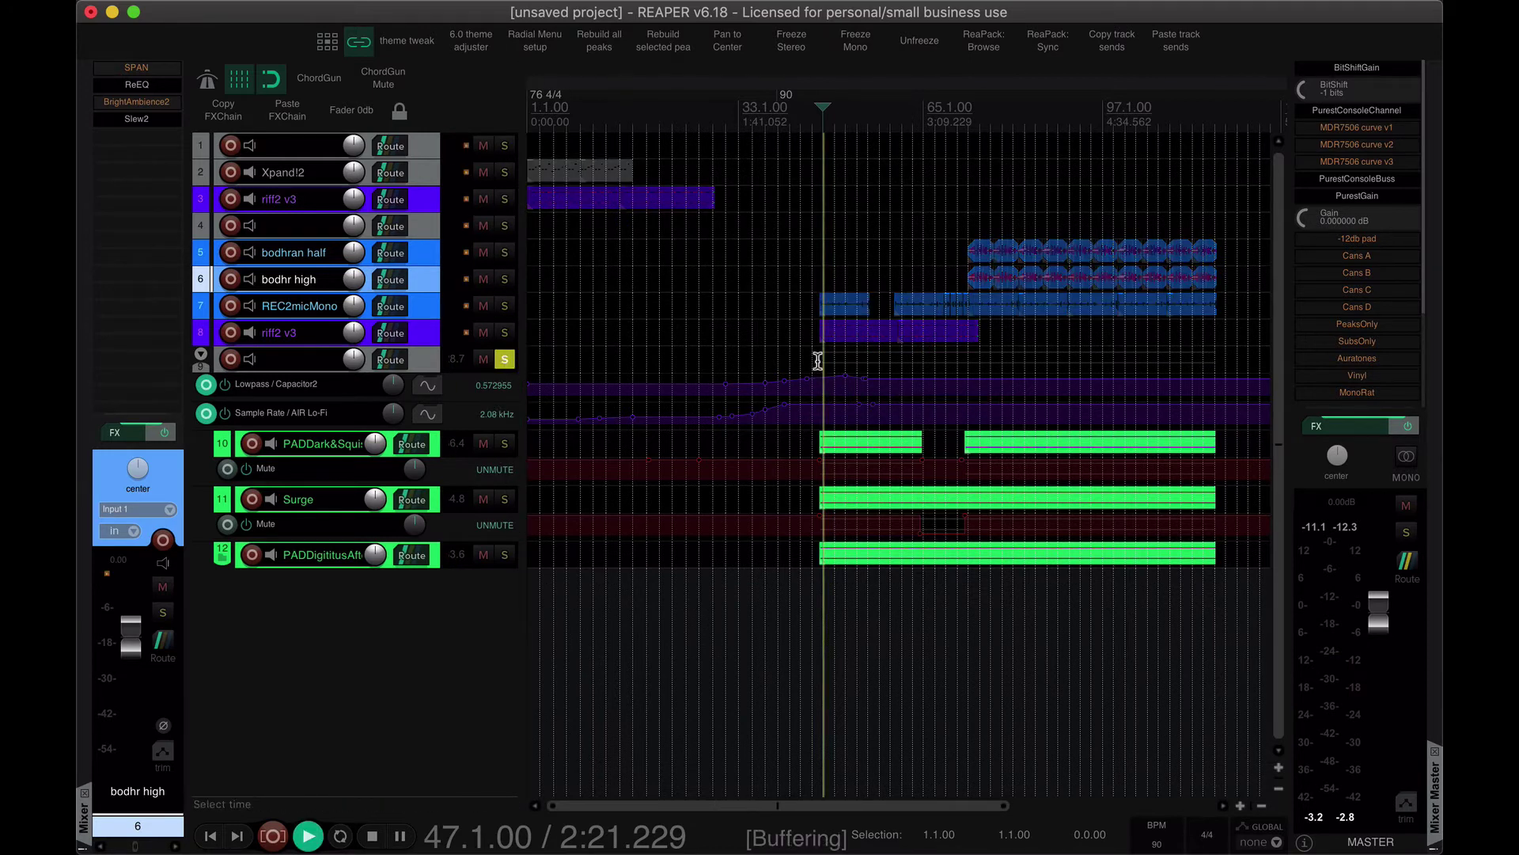
key(space)
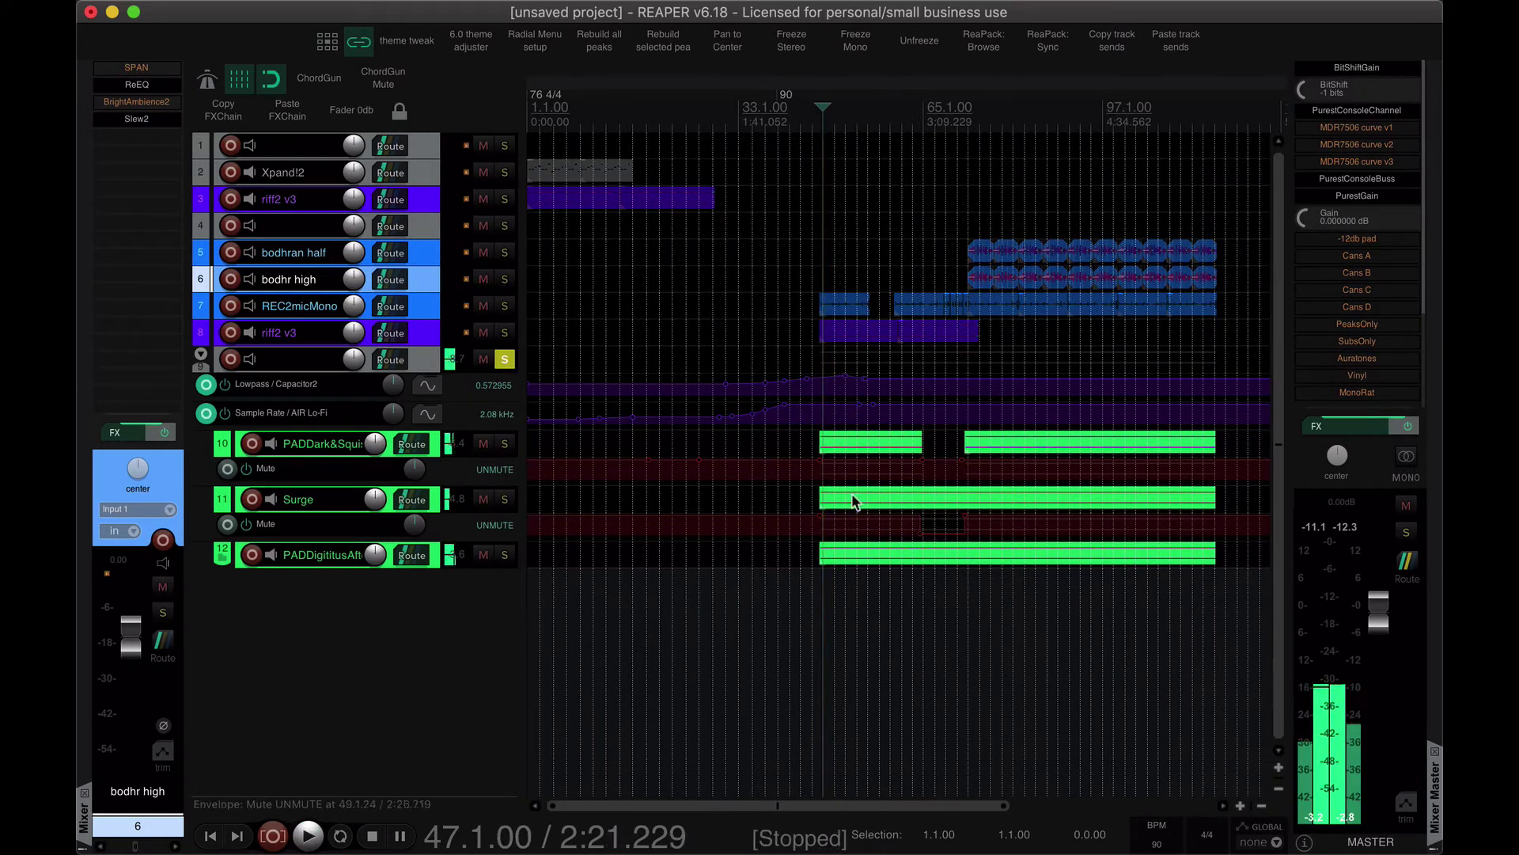
key(space)
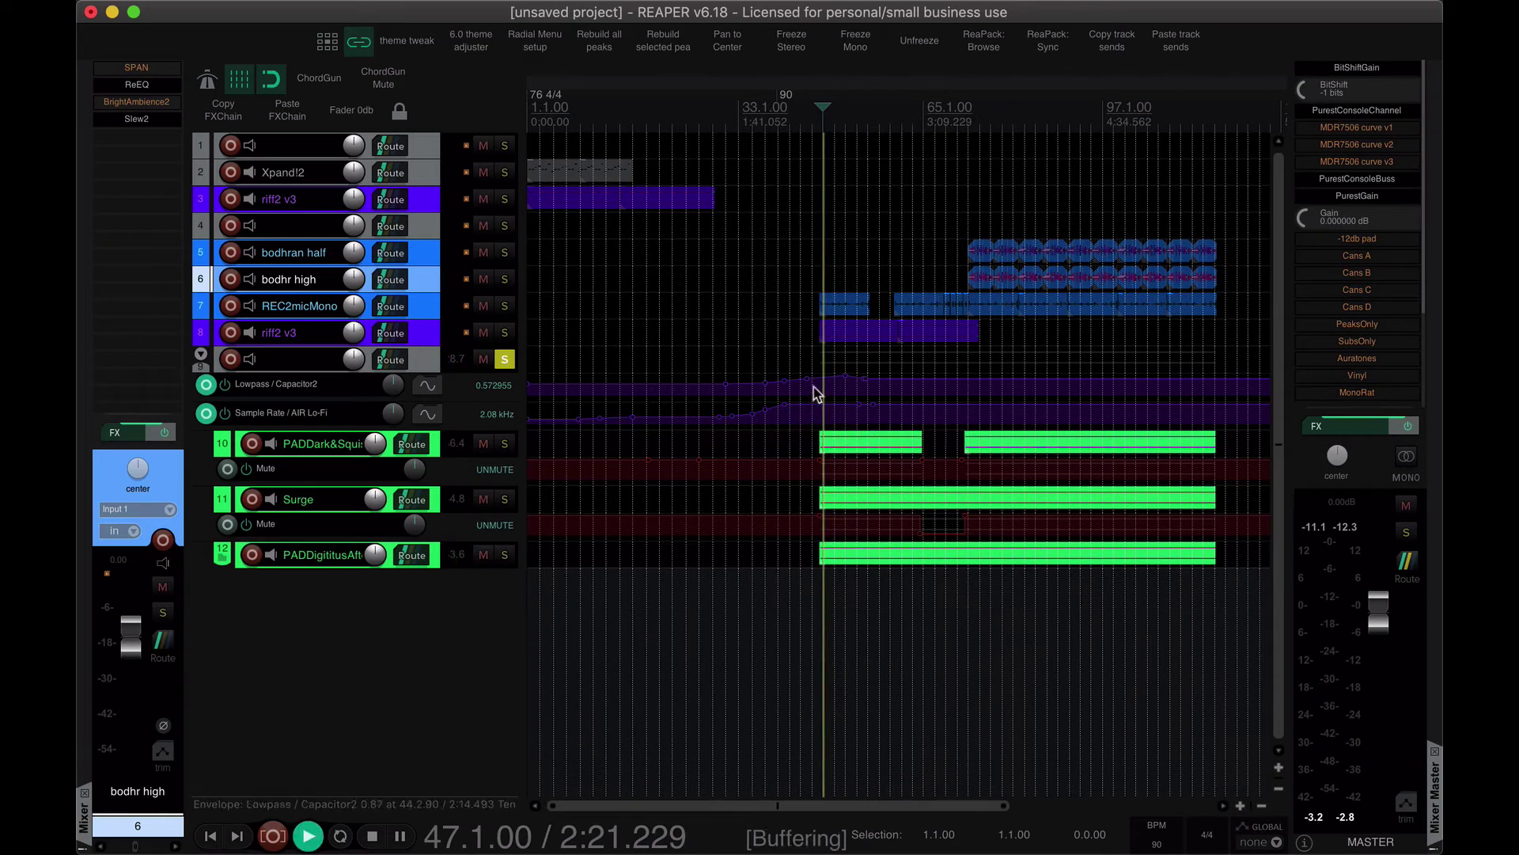
click(320, 368)
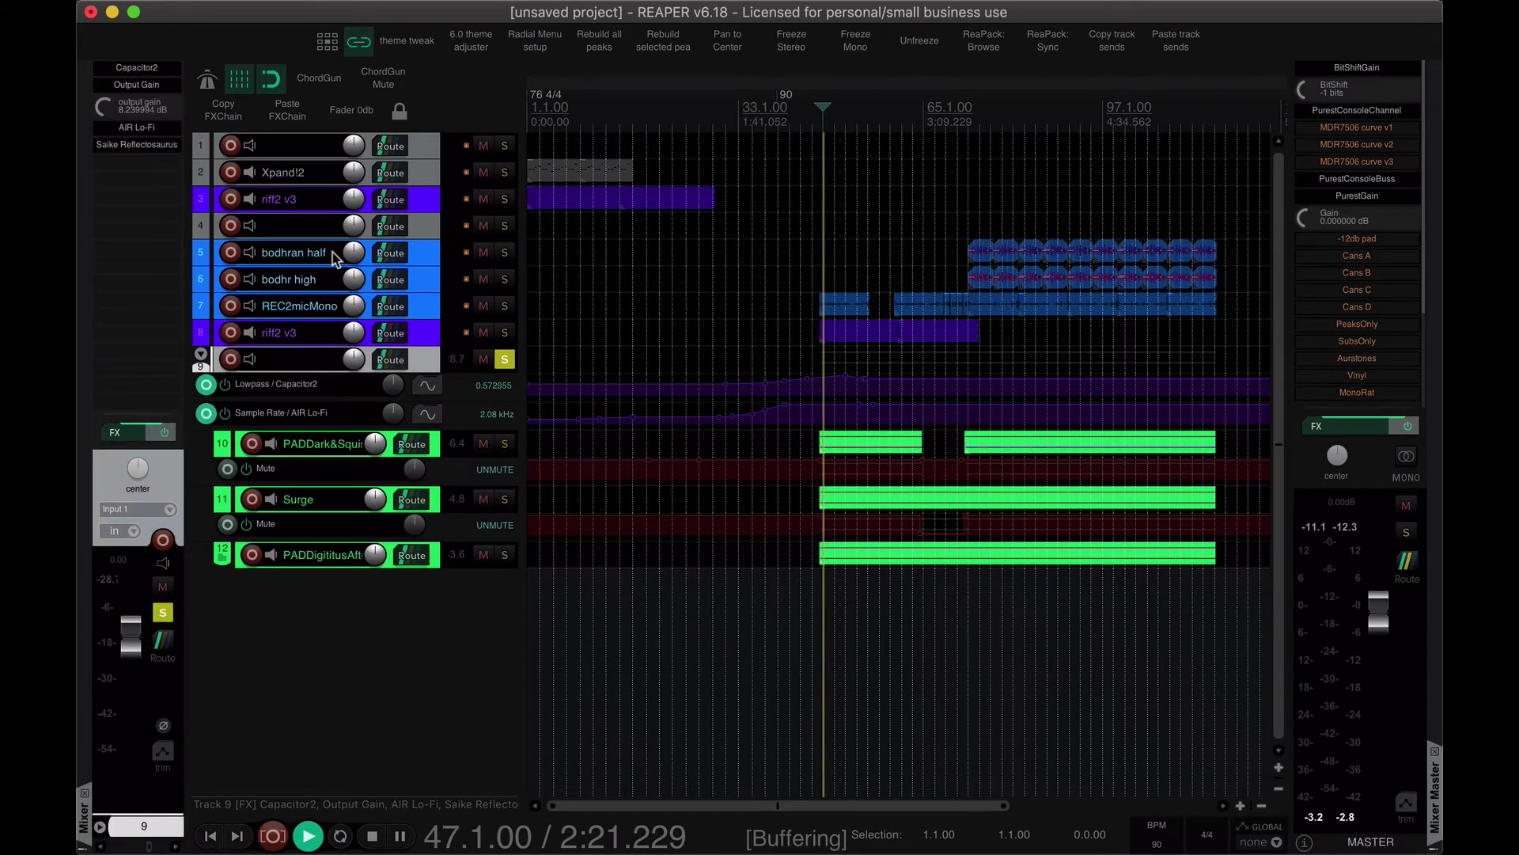
Open track 9's Reflectosaurus and toggle its bypass off and on to compare with the dry sound
click(152, 145)
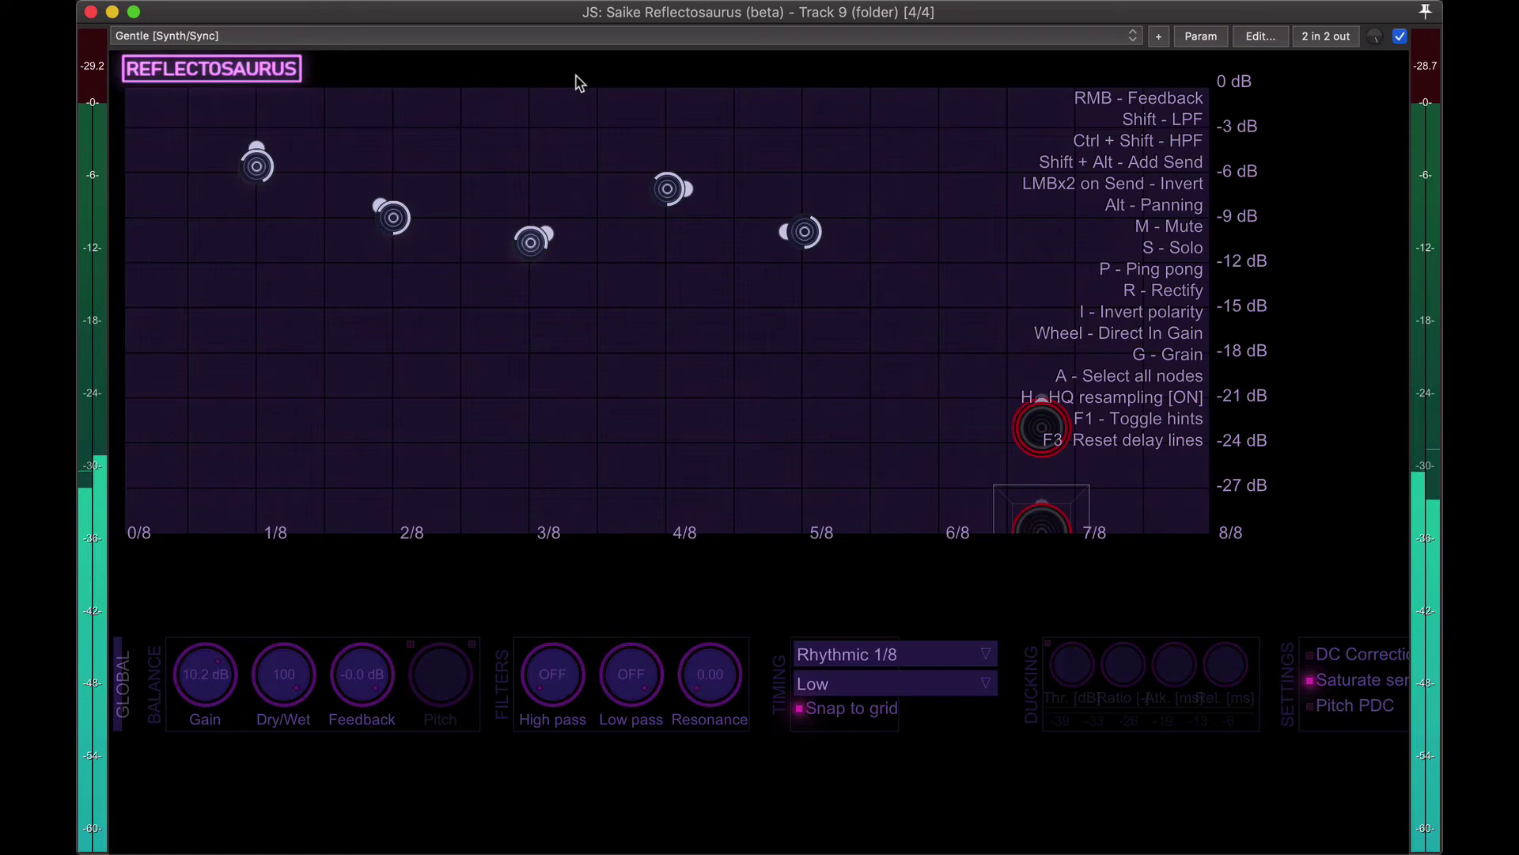
click(660, 37)
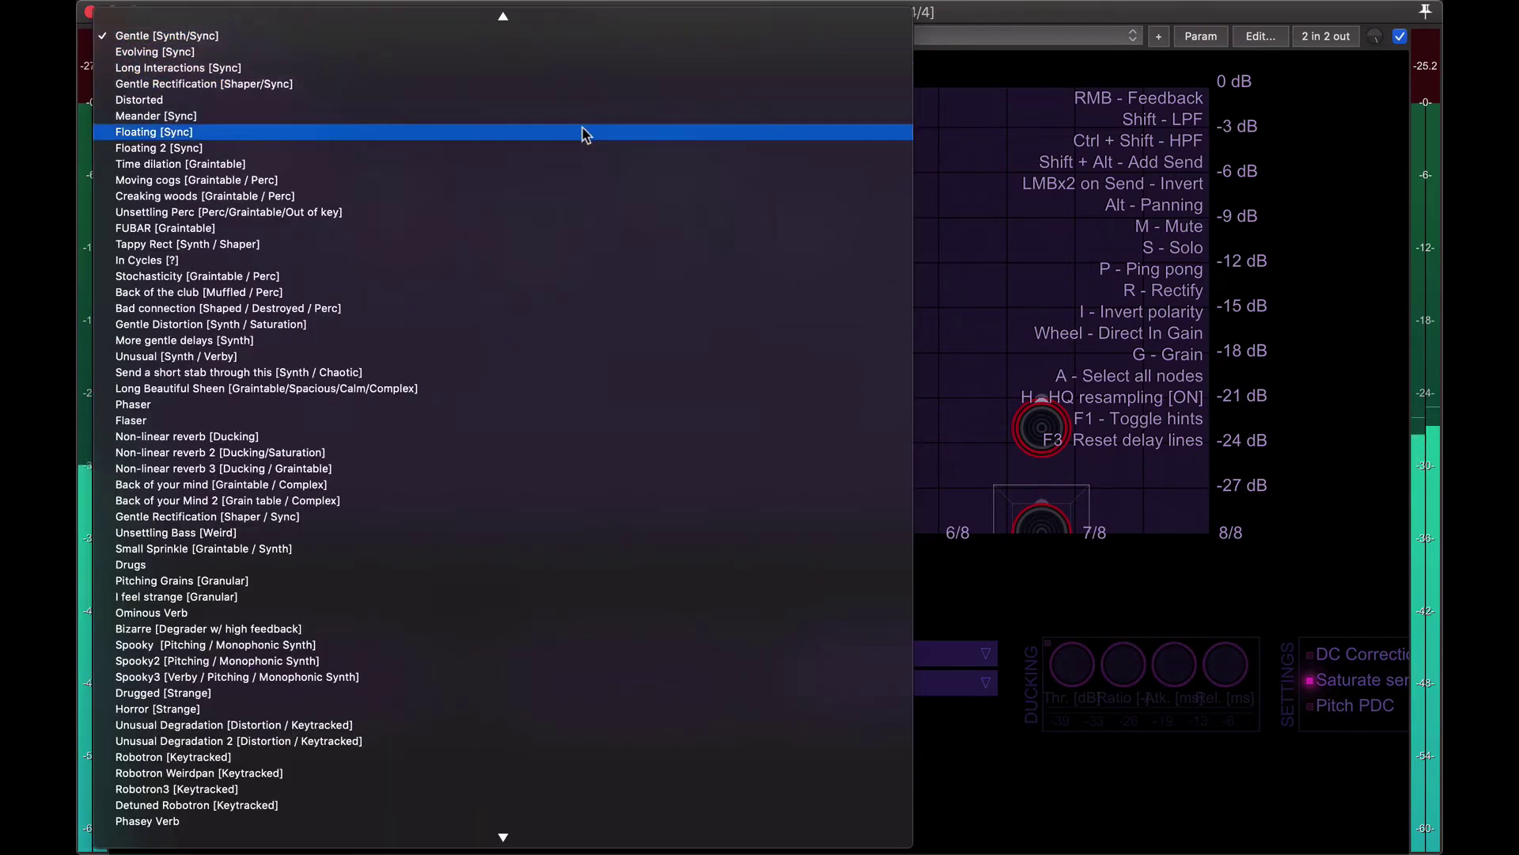
click(1400, 37)
click(1399, 36)
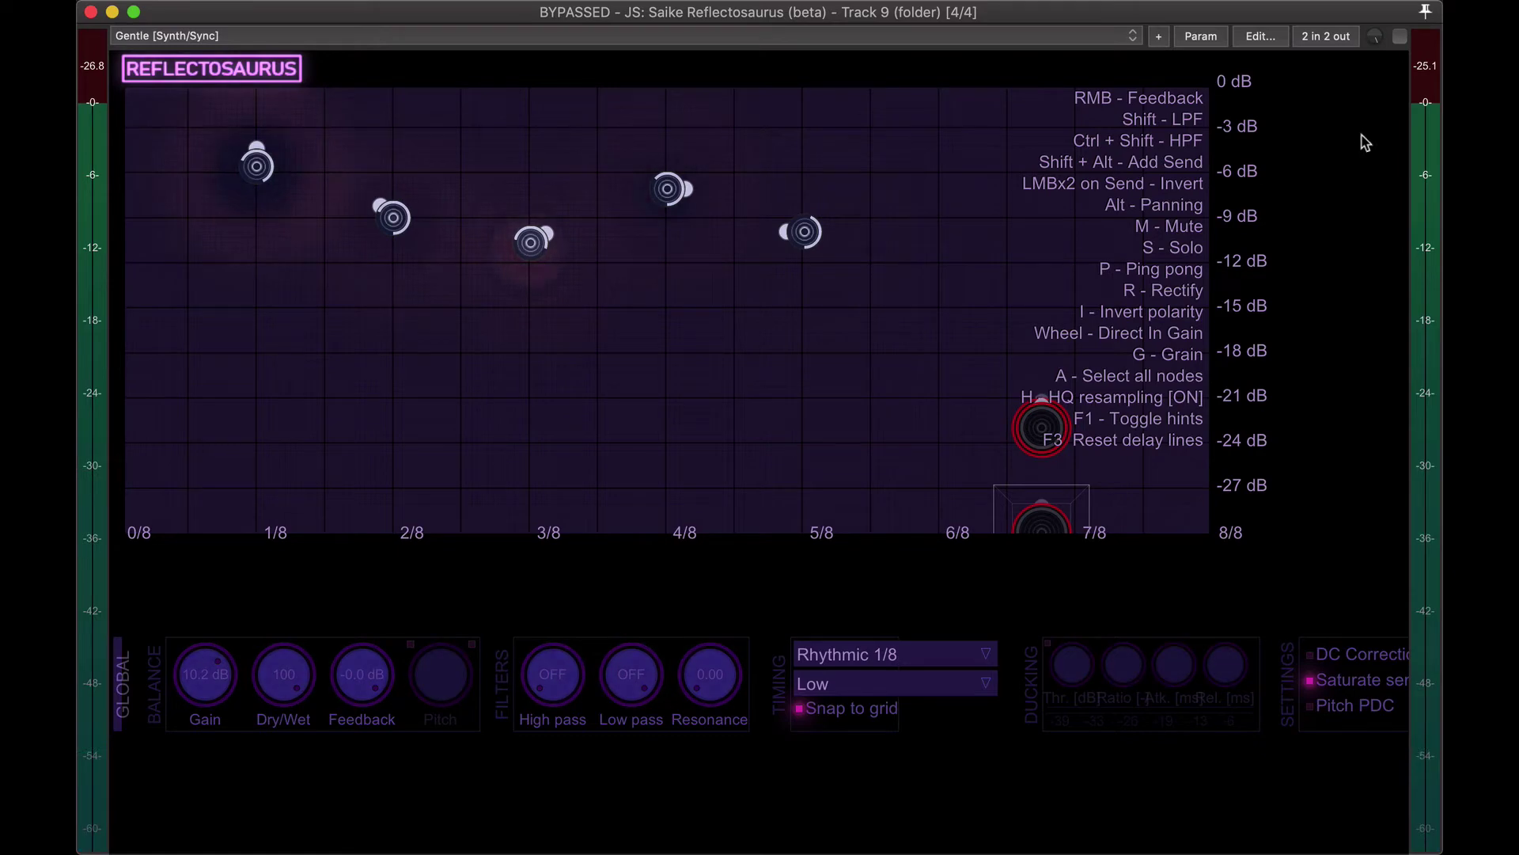
click(1400, 37)
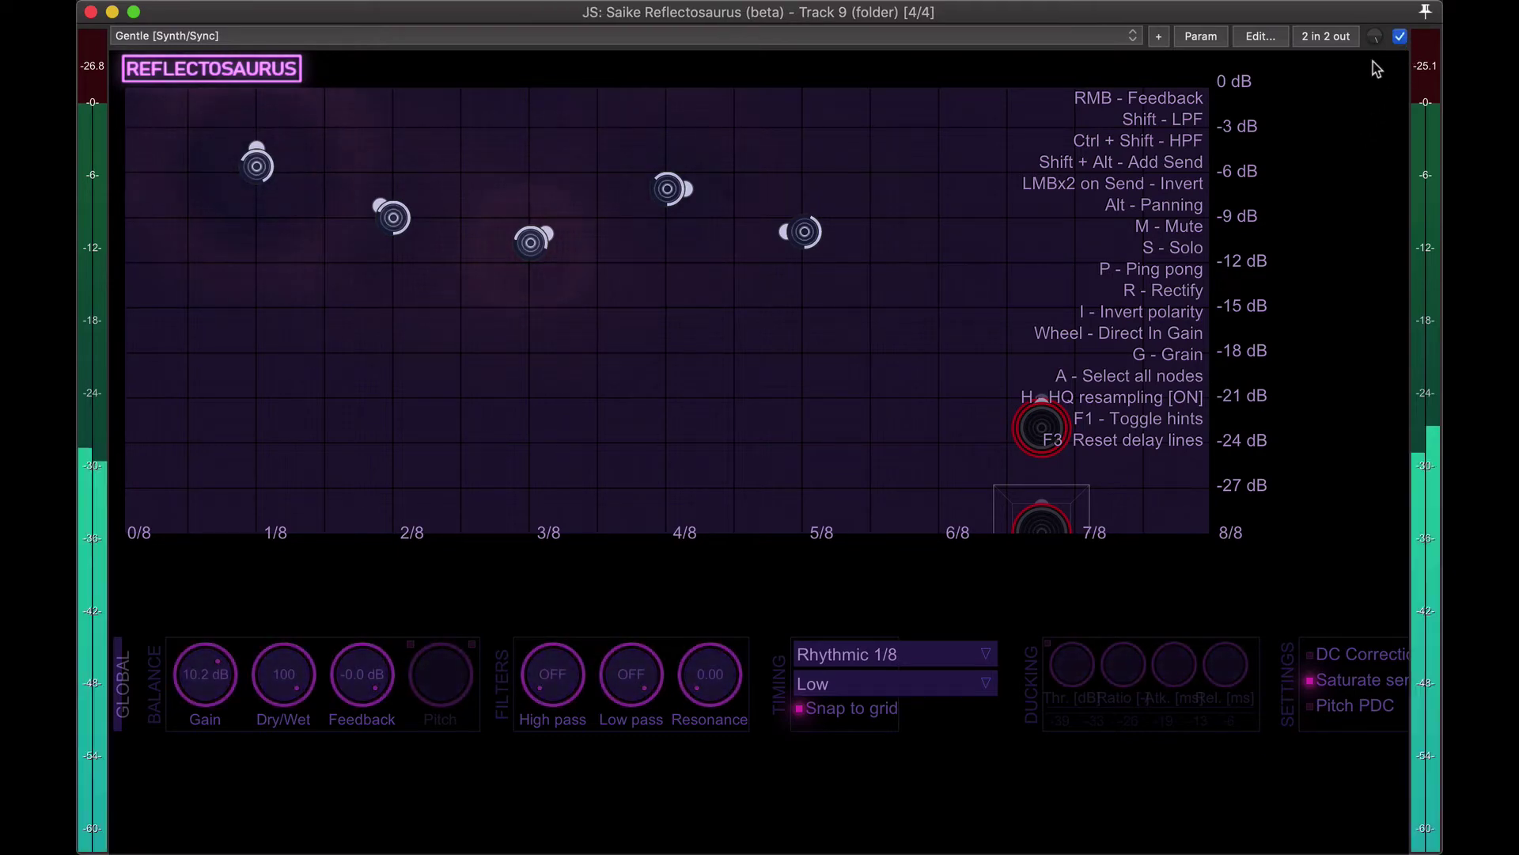
Load the Long Interactions [Sync] preset and raise Dry/Wet to 100
click(508, 34)
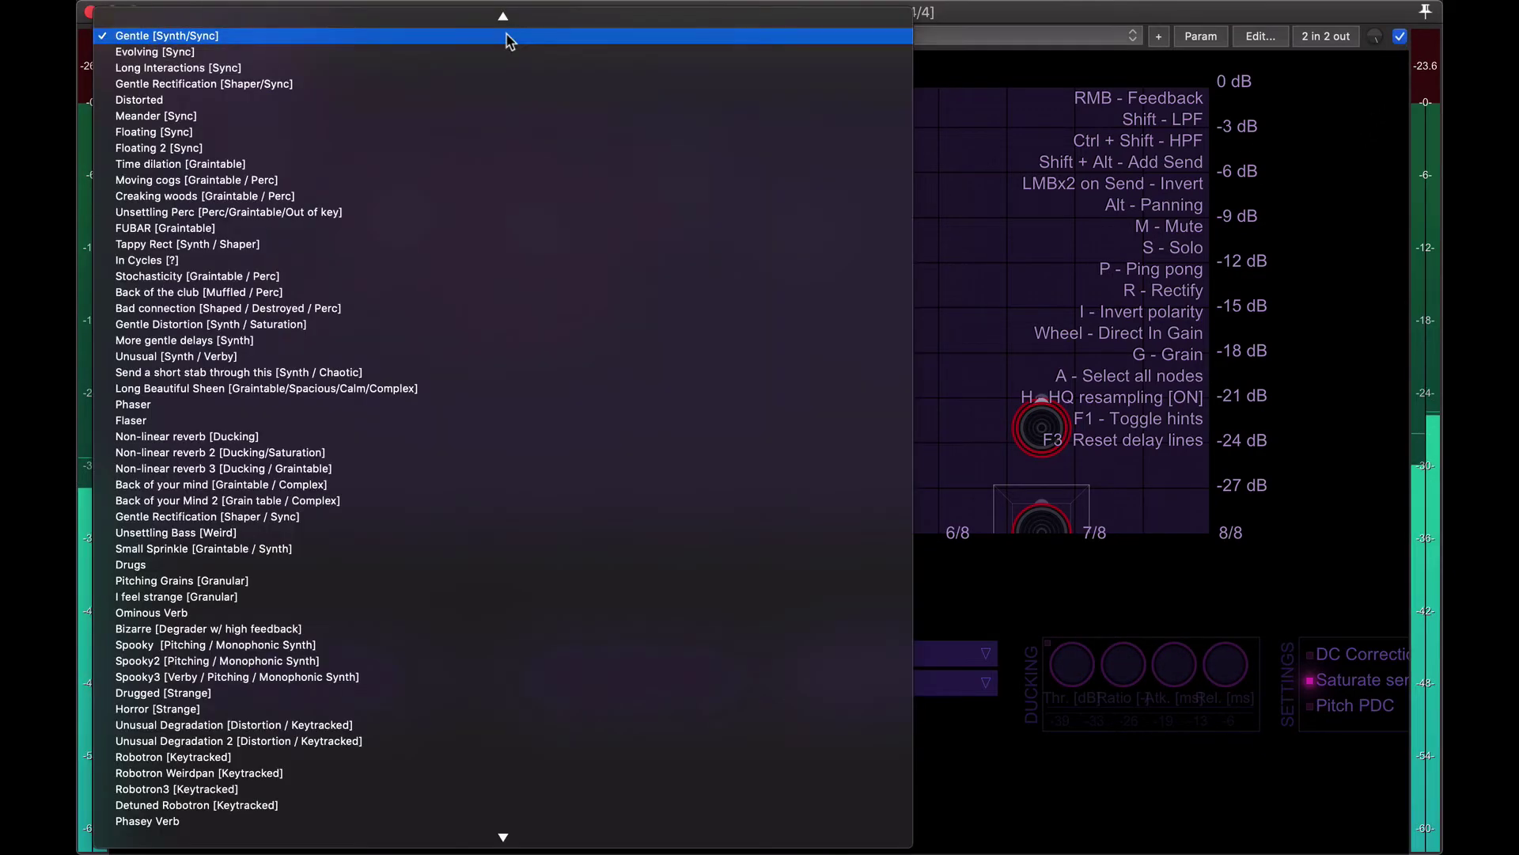
click(506, 75)
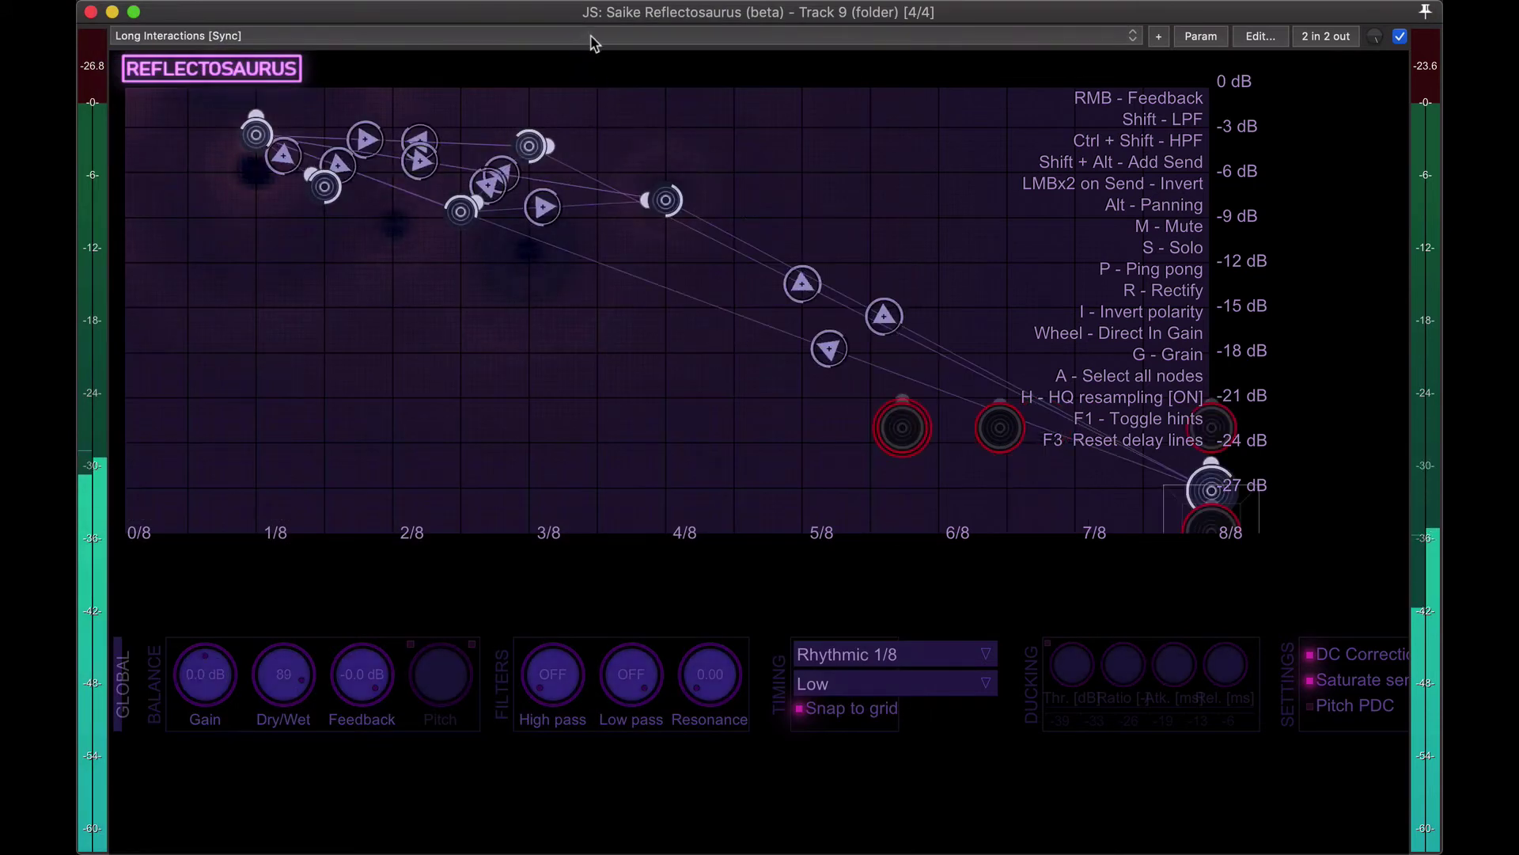
drag(287, 712, 292, 577)
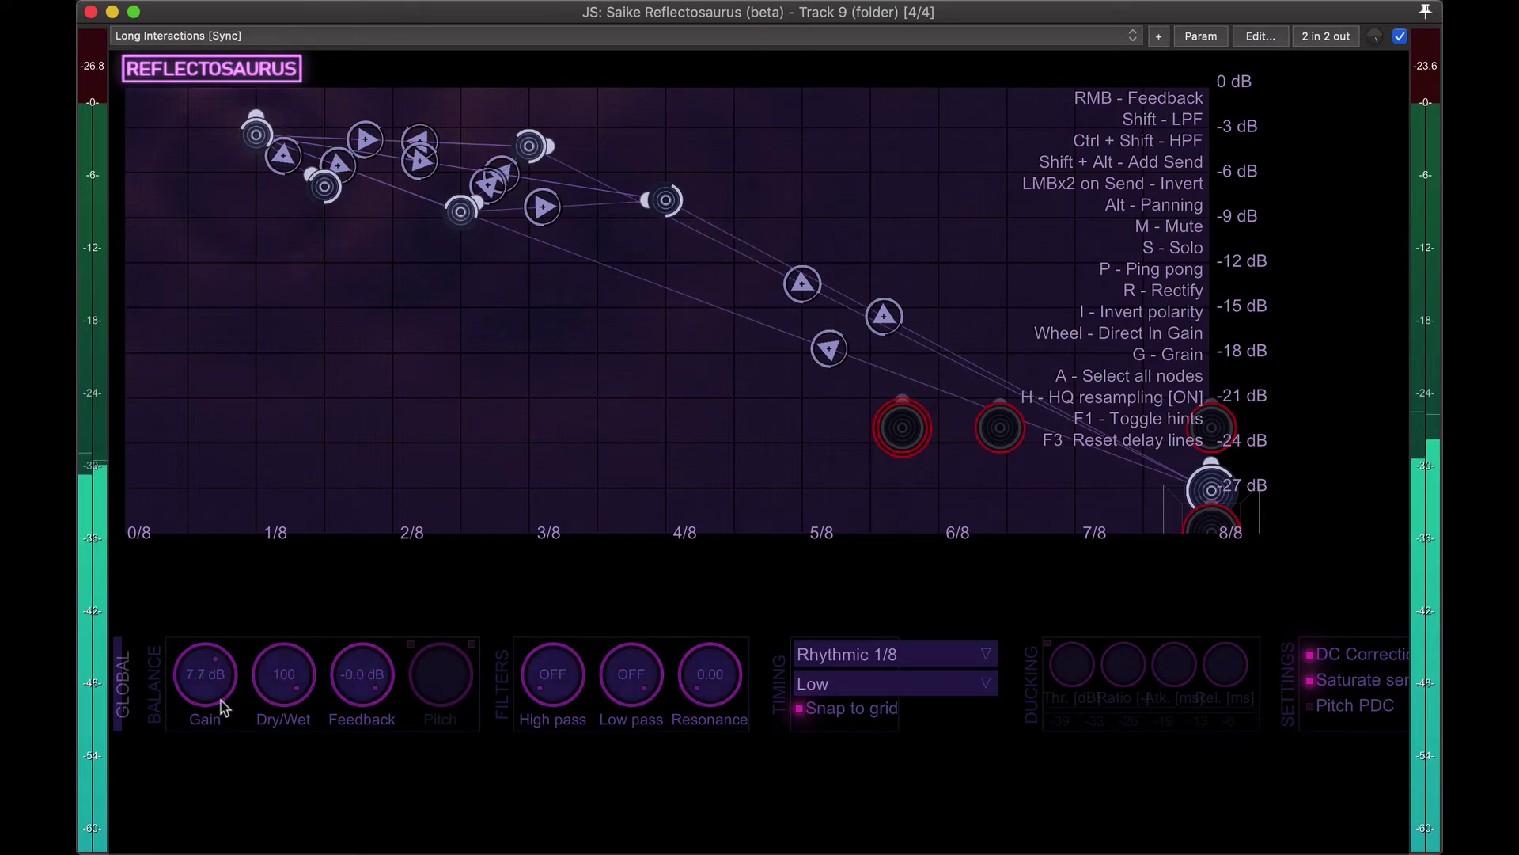
click(499, 37)
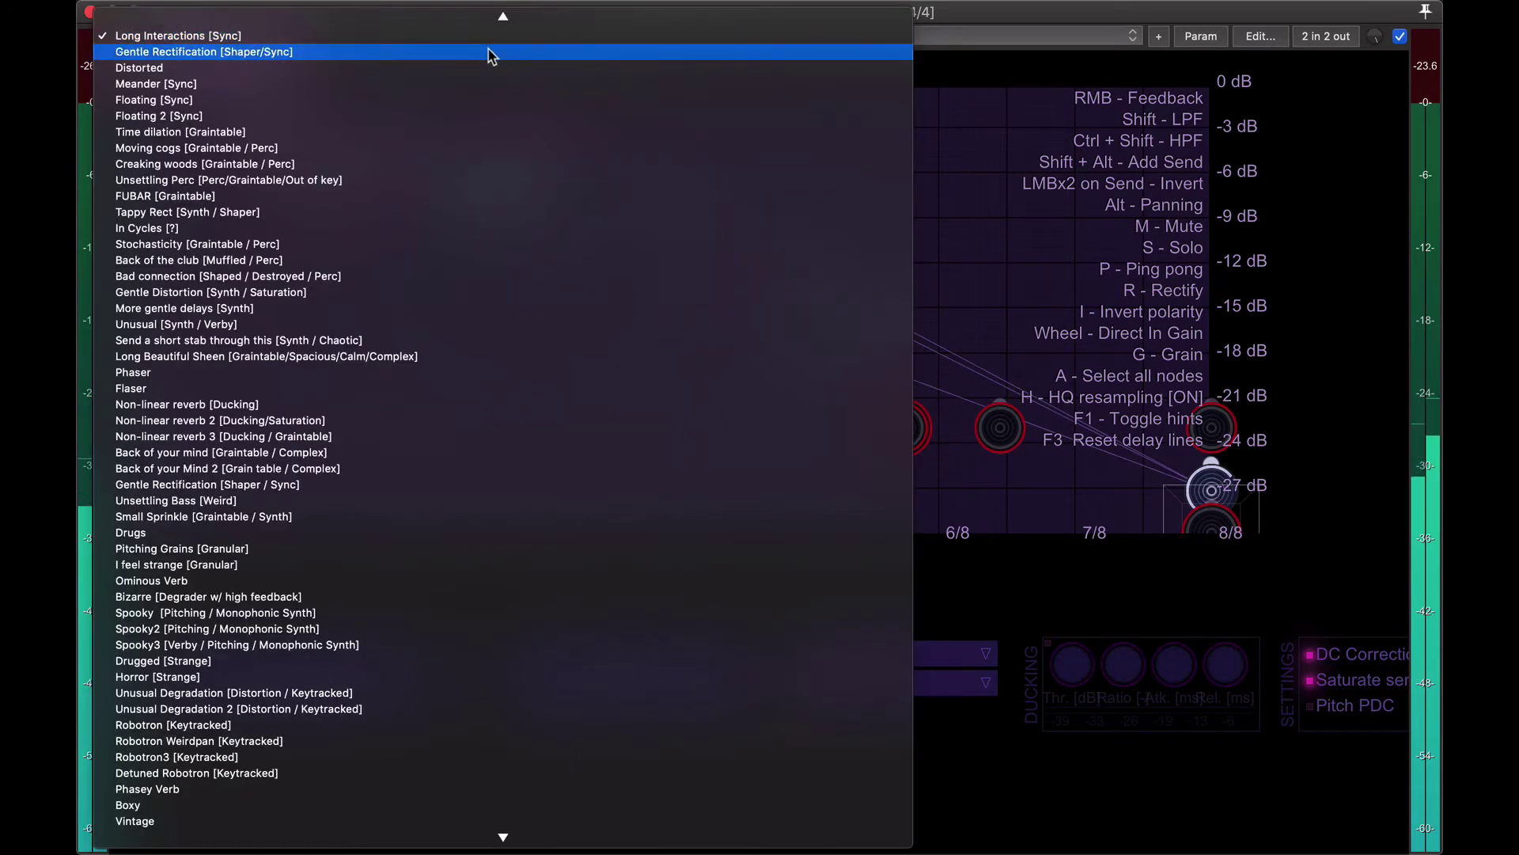
mouse_move(498, 15)
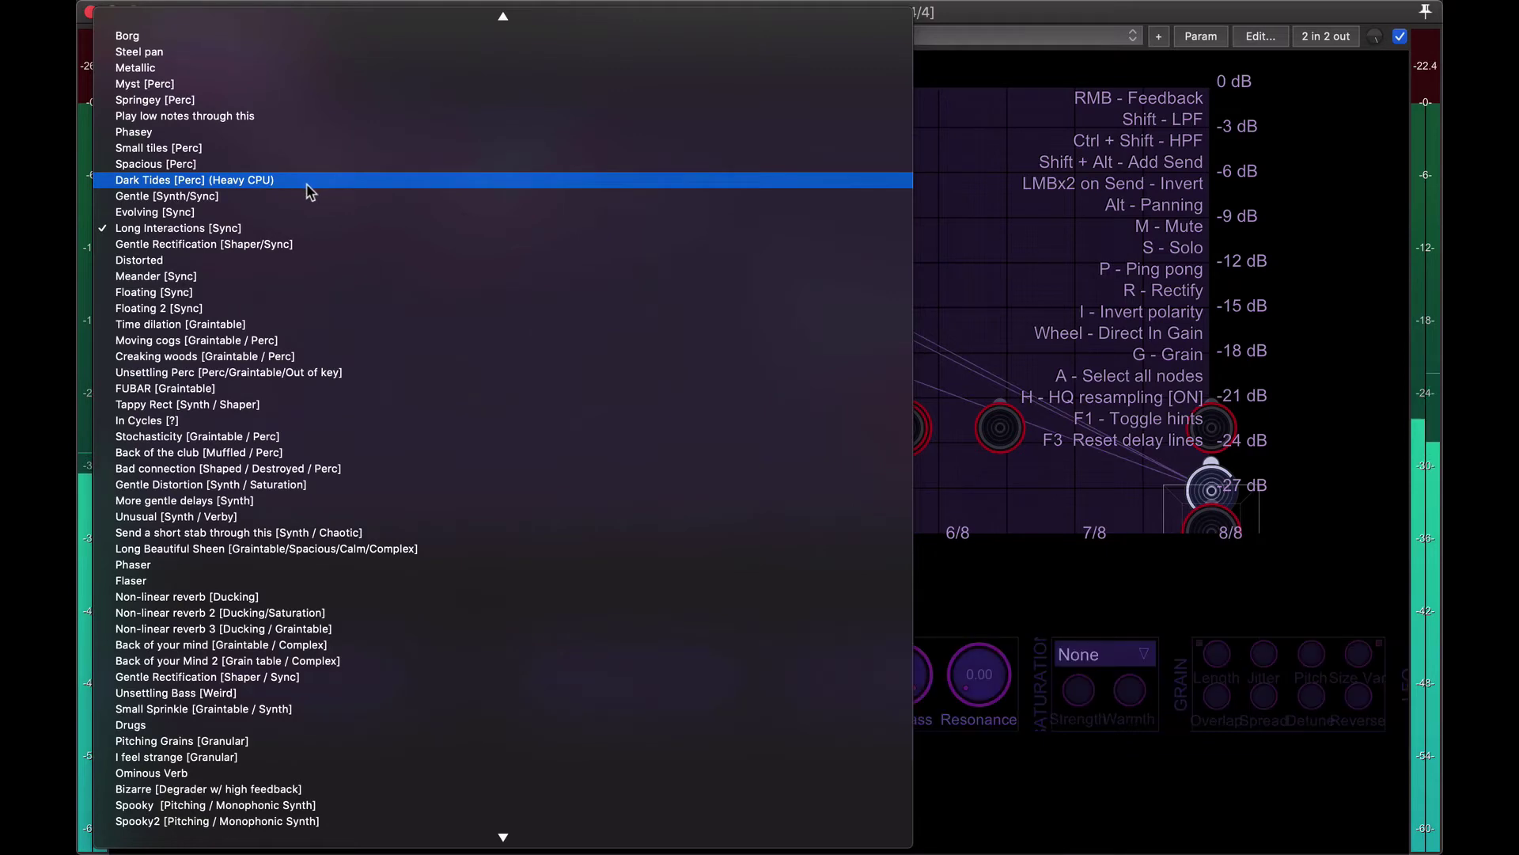
Load Dark Tides [Perc] (Heavy CPU), shorten node 3's delay, and view node 11's reverb settings
click(305, 180)
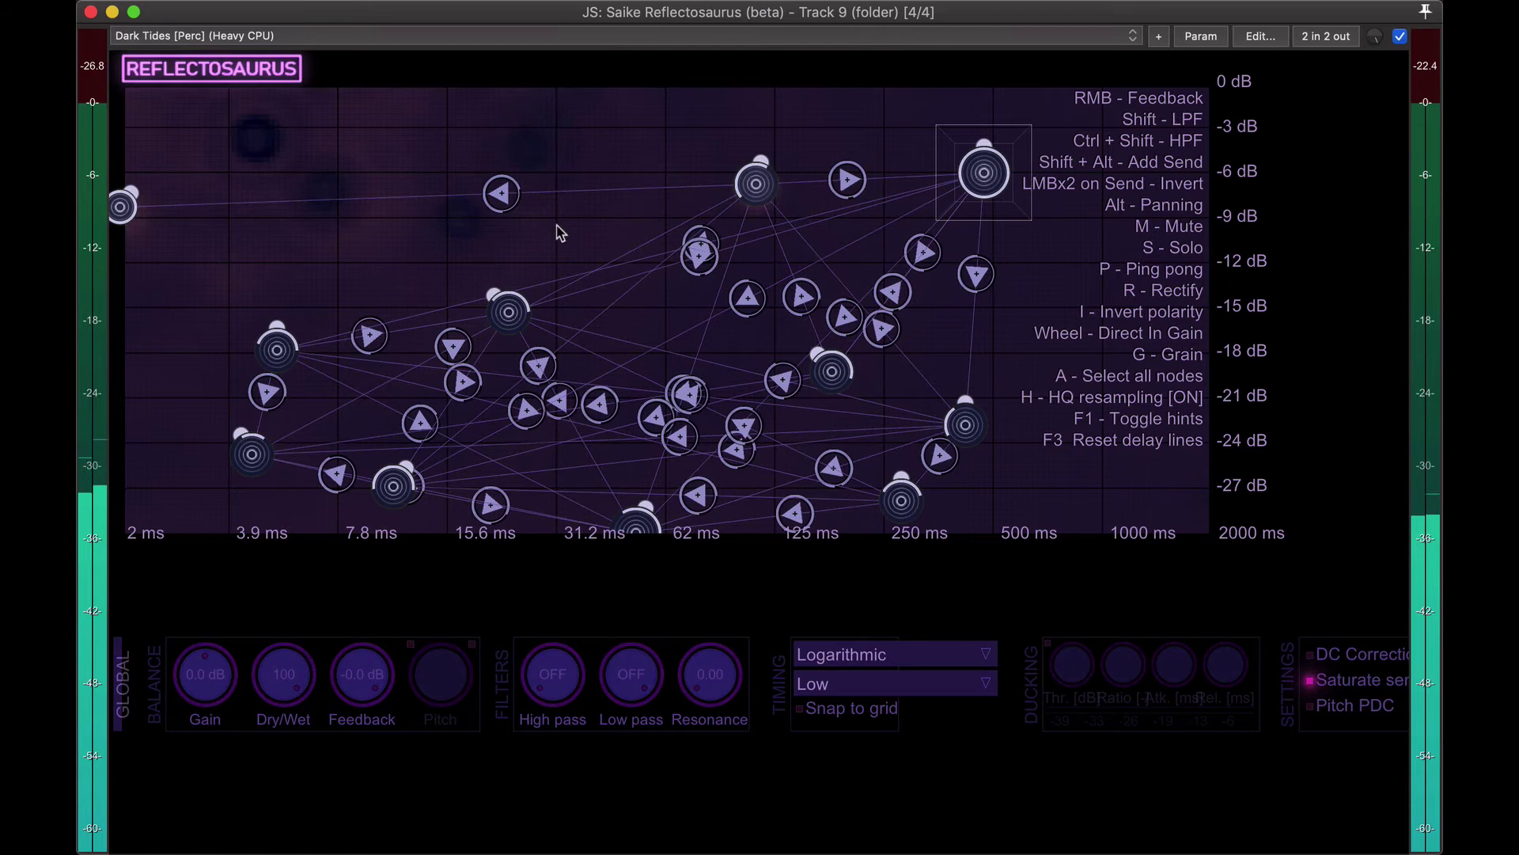
click(758, 184)
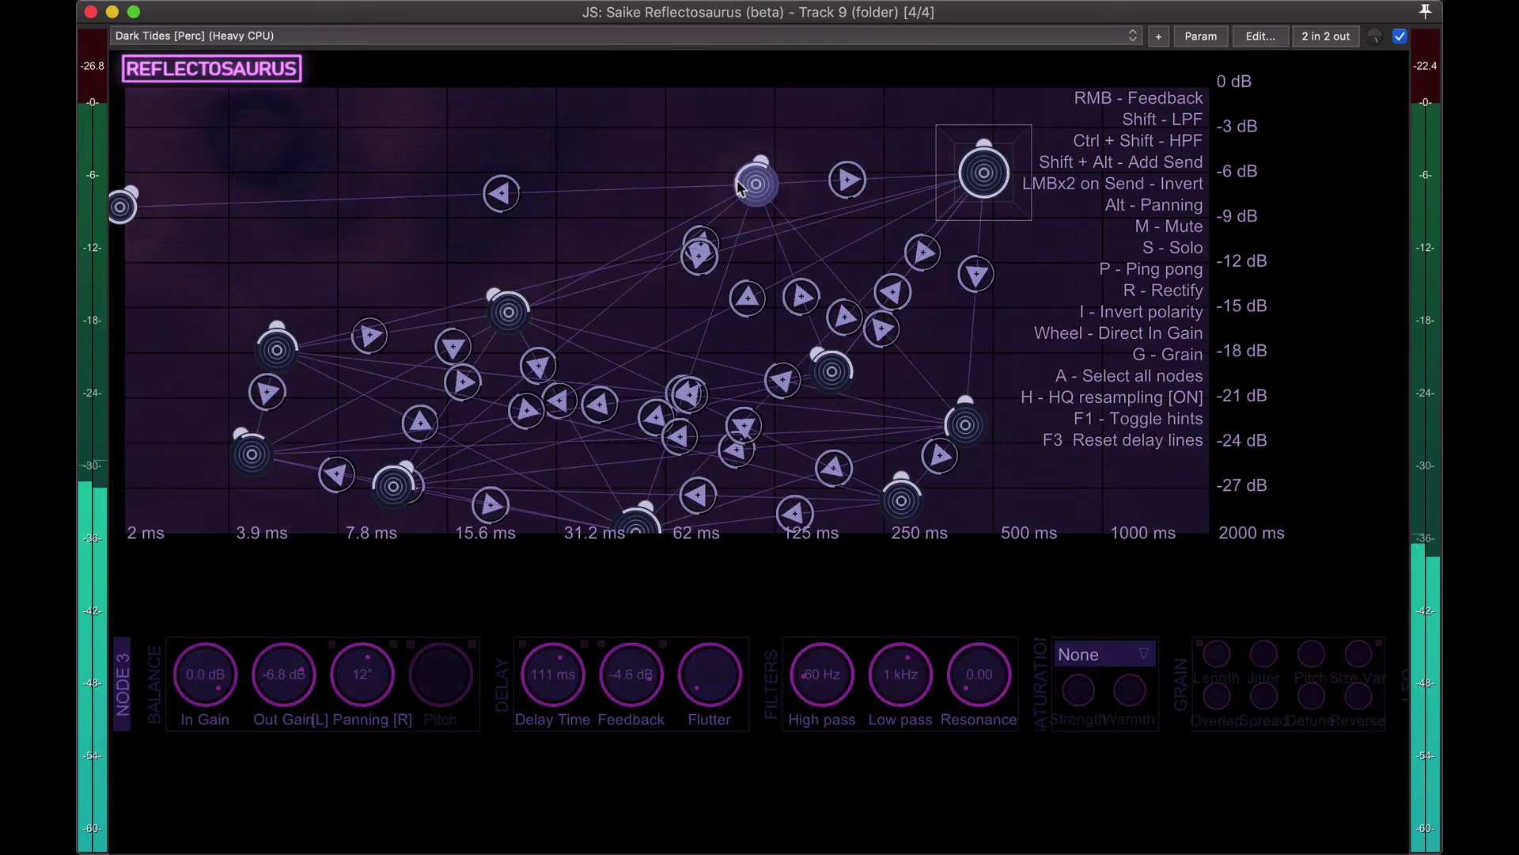
drag(713, 163, 658, 126)
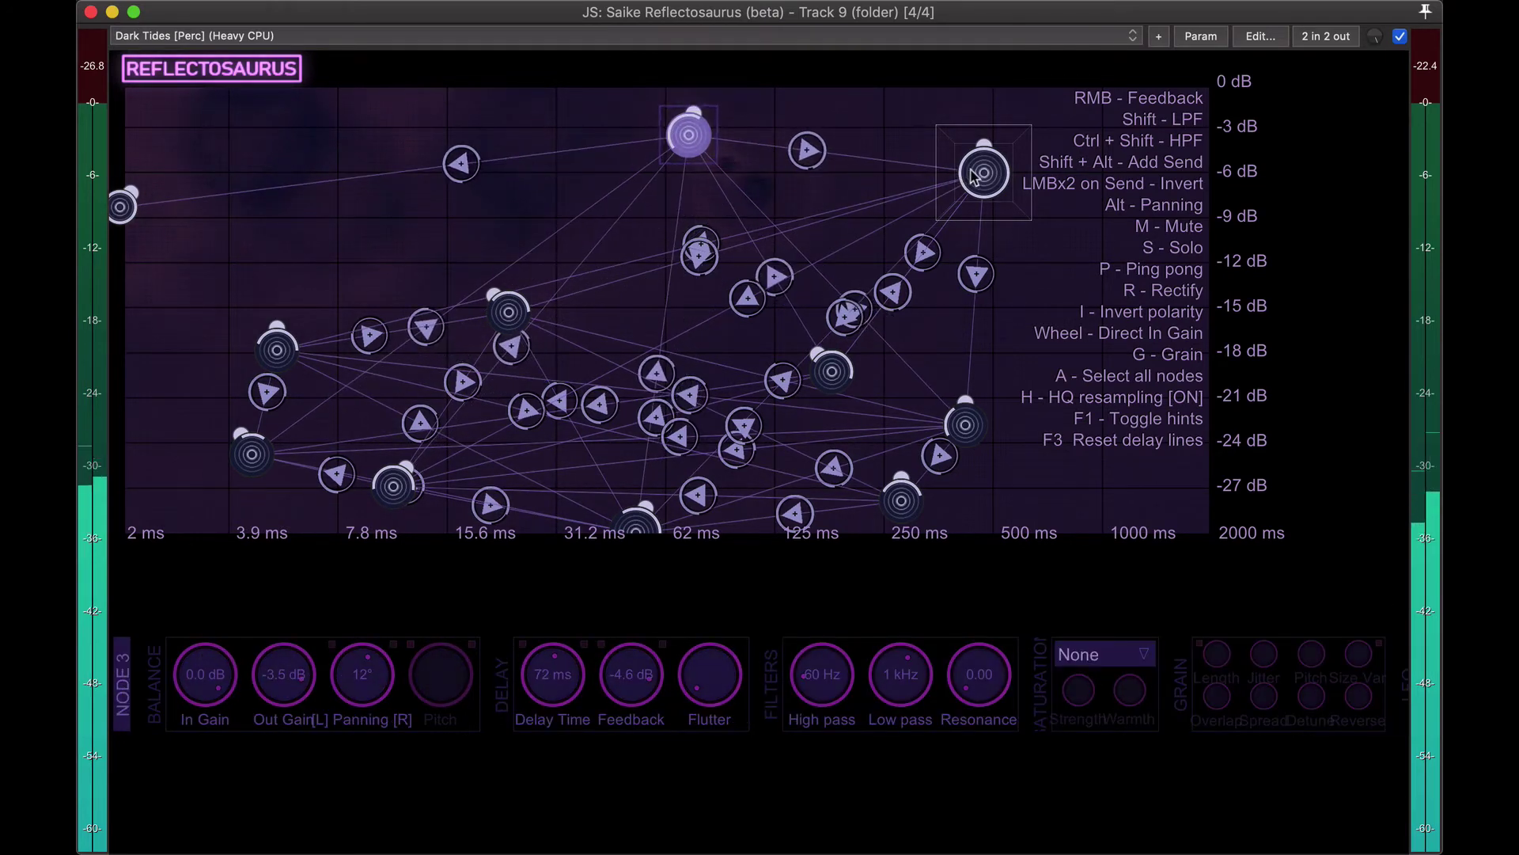
drag(975, 176, 923, 137)
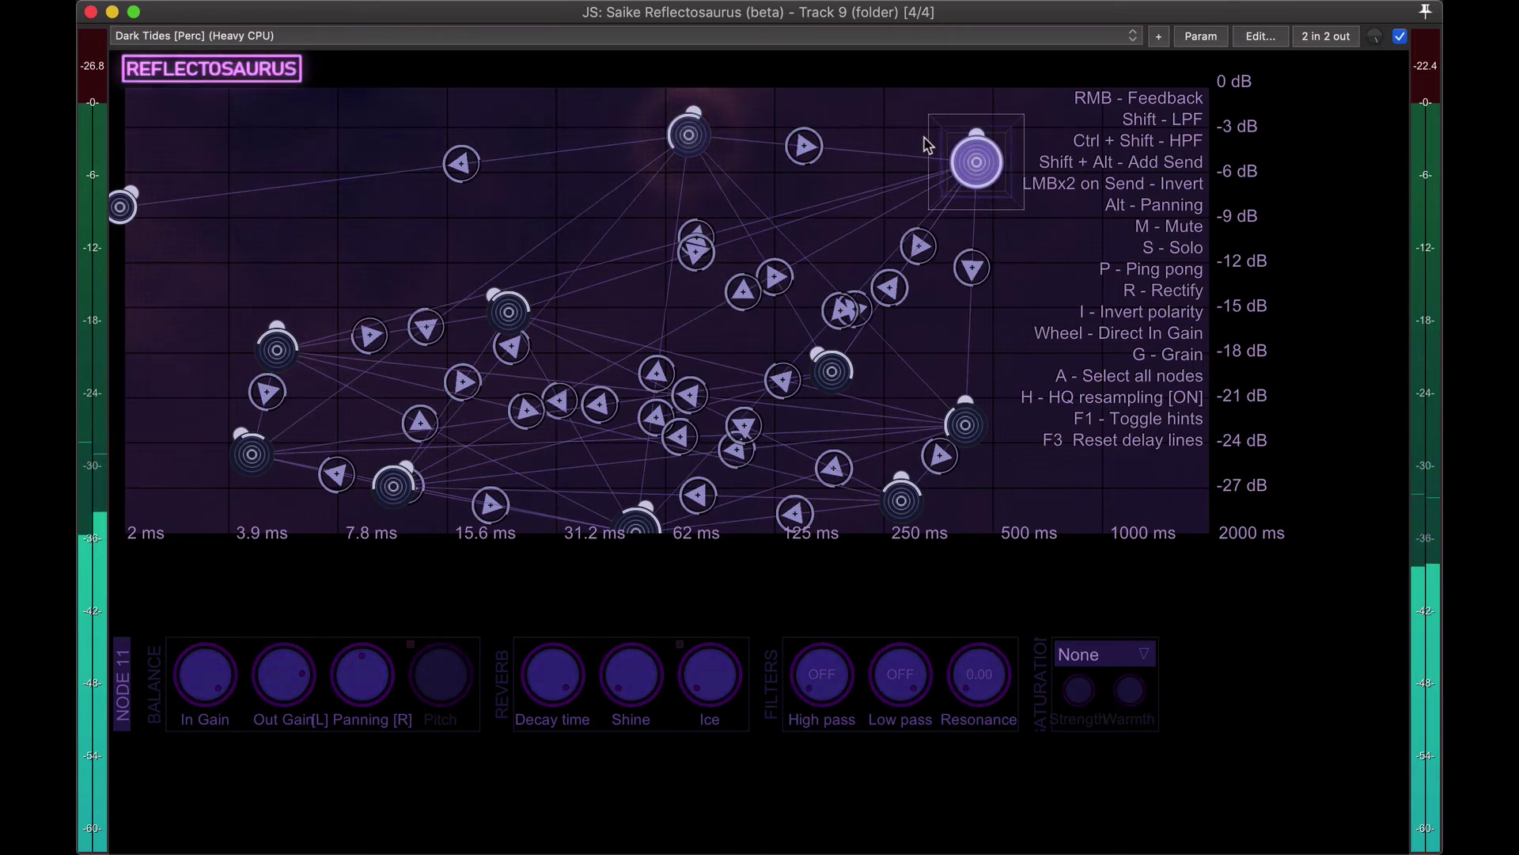
Move node 1 to a 263 ms delay with -10.5 dB output, then close the plugin window
drag(827, 393, 886, 383)
drag(301, 696, 289, 661)
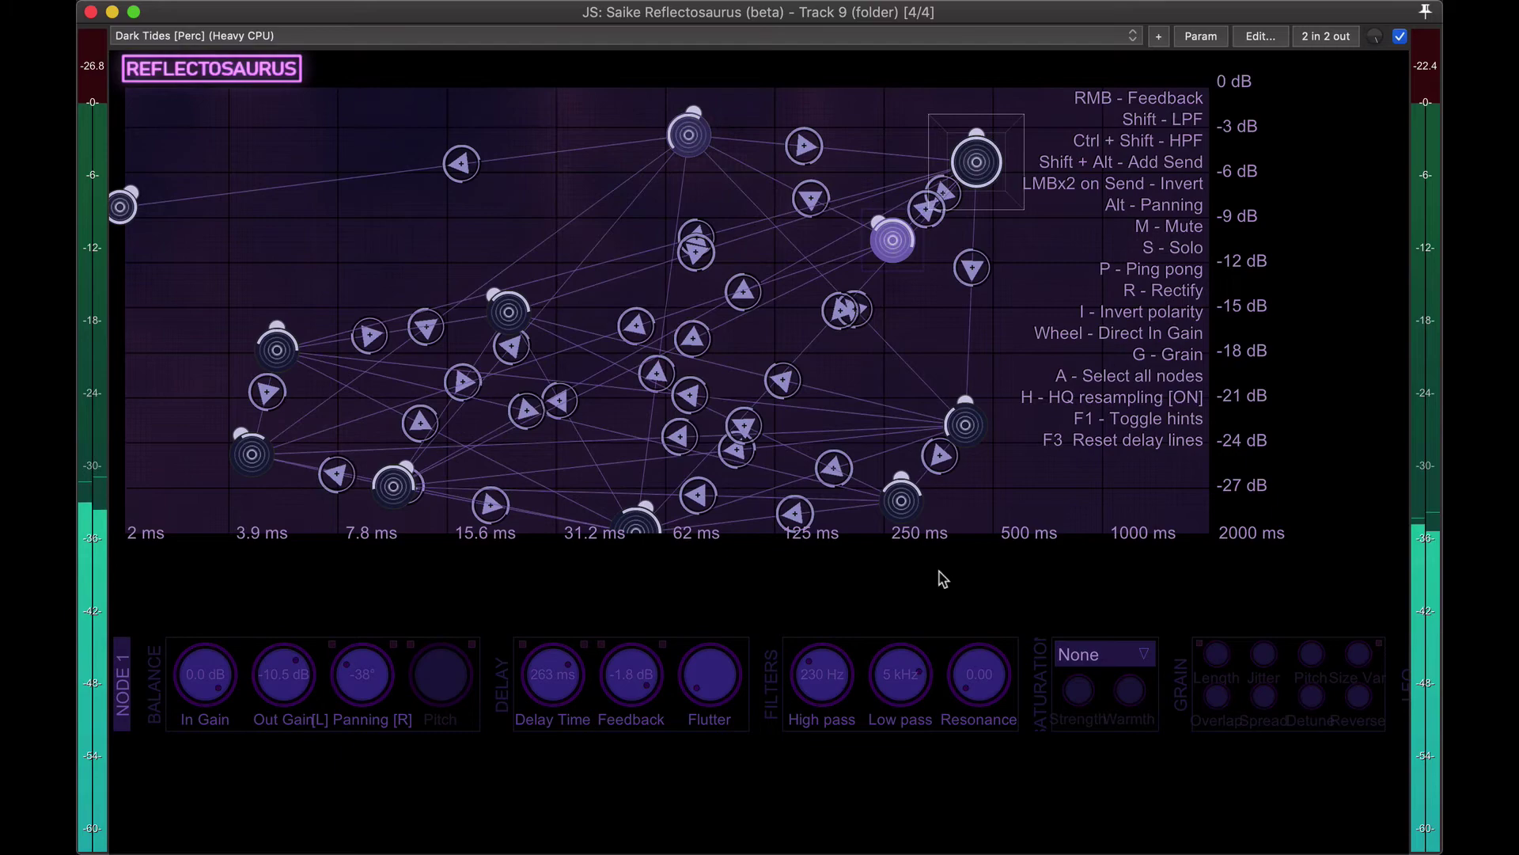
key(Escape)
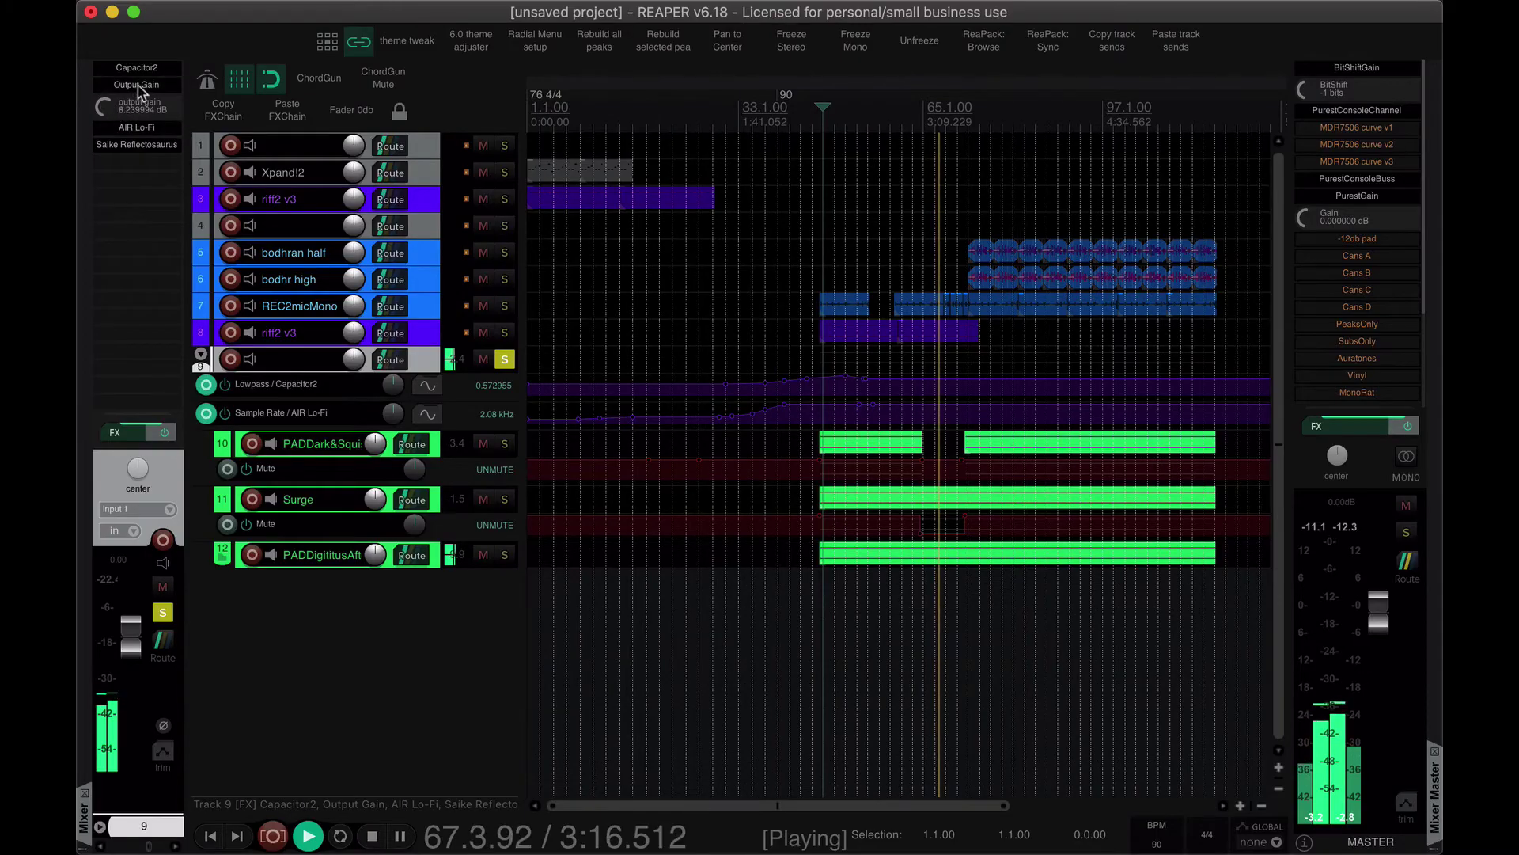
Add Output Gain after Reflectosaurus, then reopen it on the top node and compare Dark Tides with bypass
drag(138, 87, 85, 205)
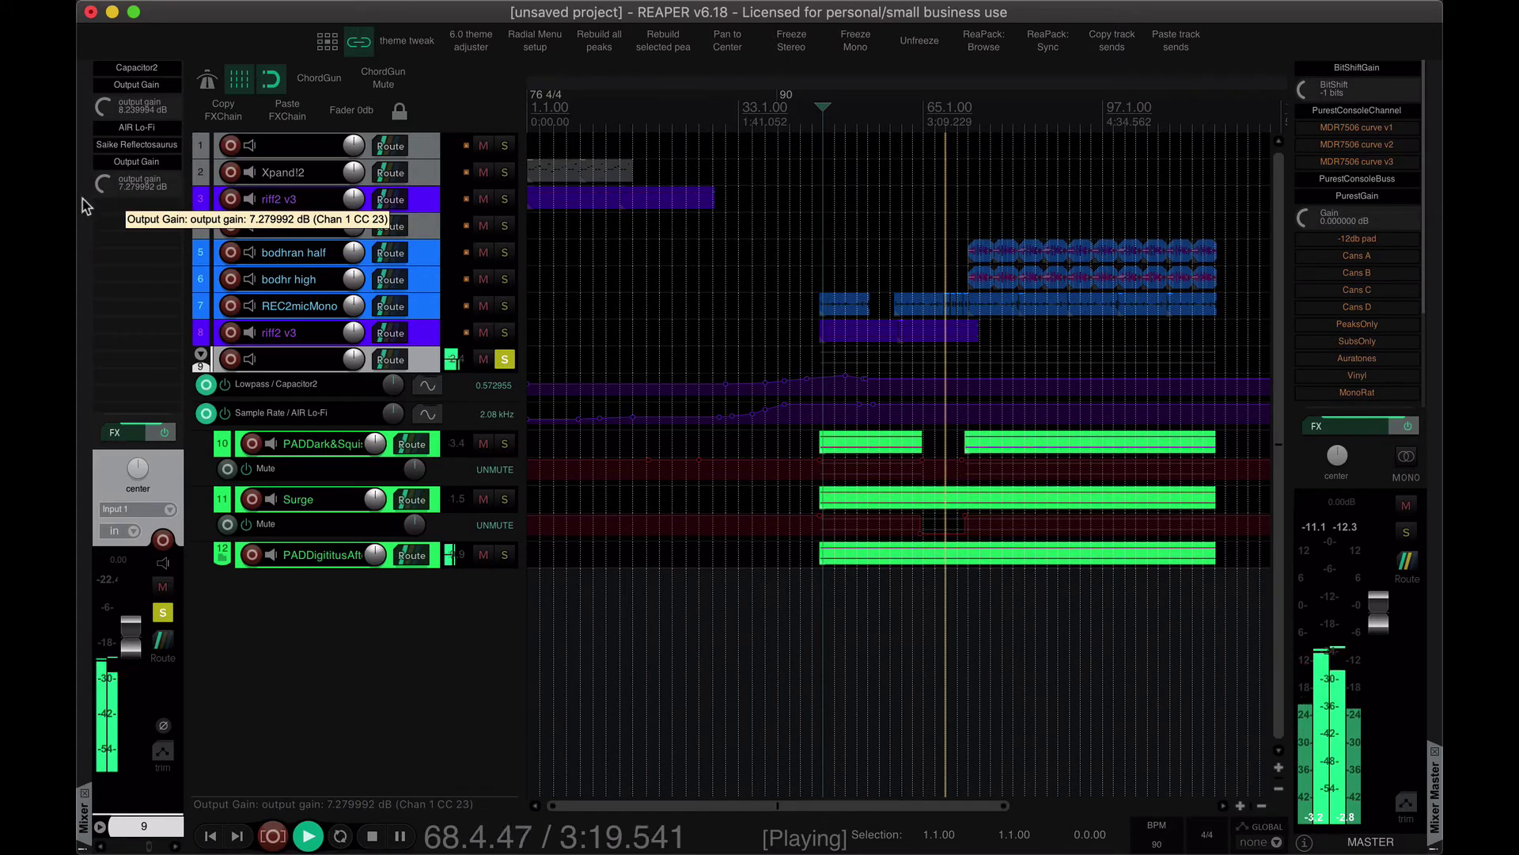
click(136, 145)
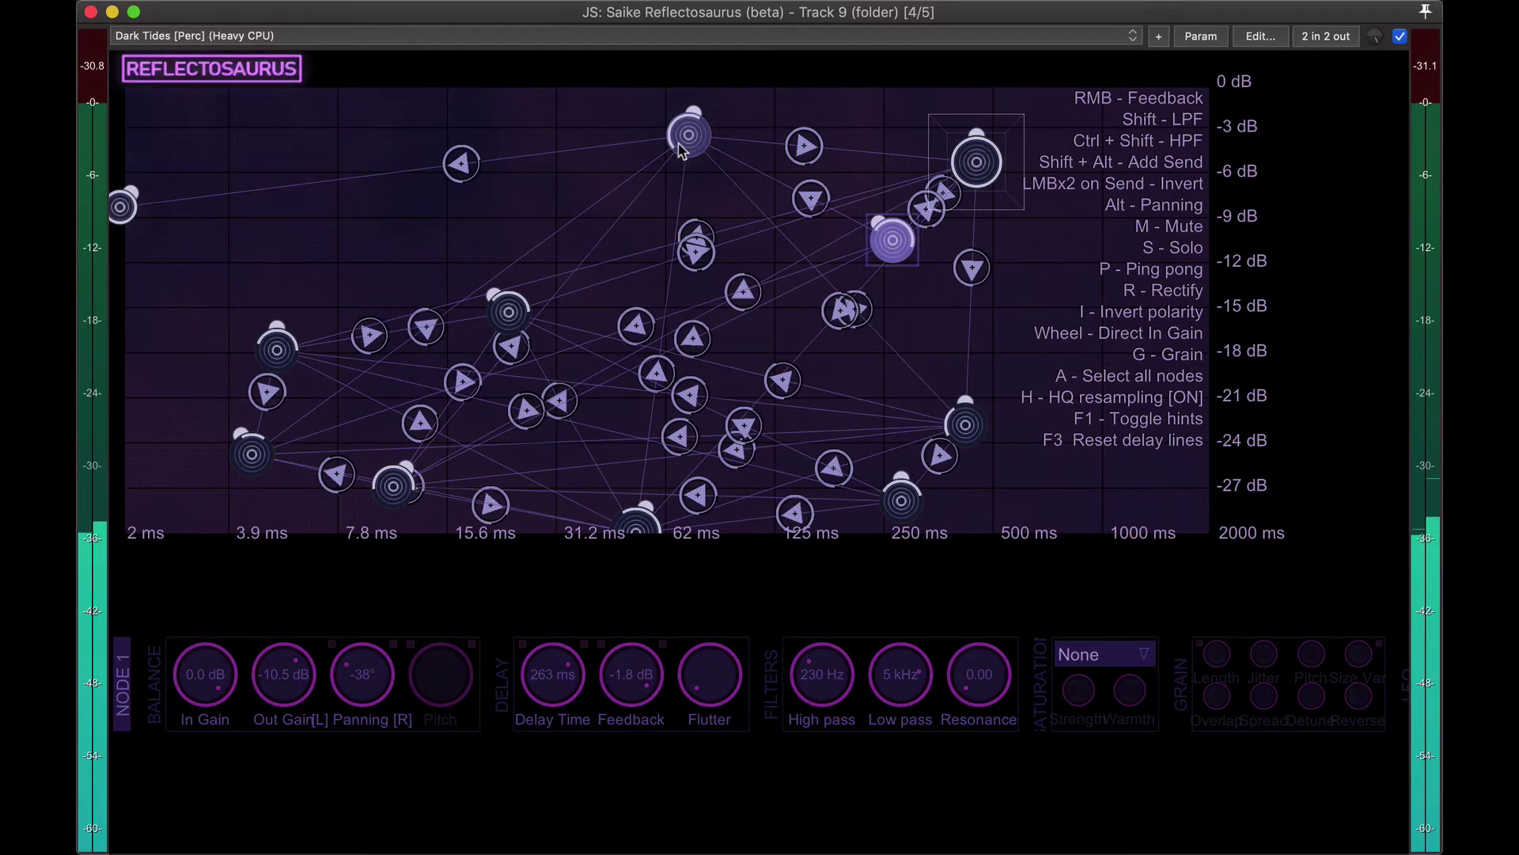
click(661, 151)
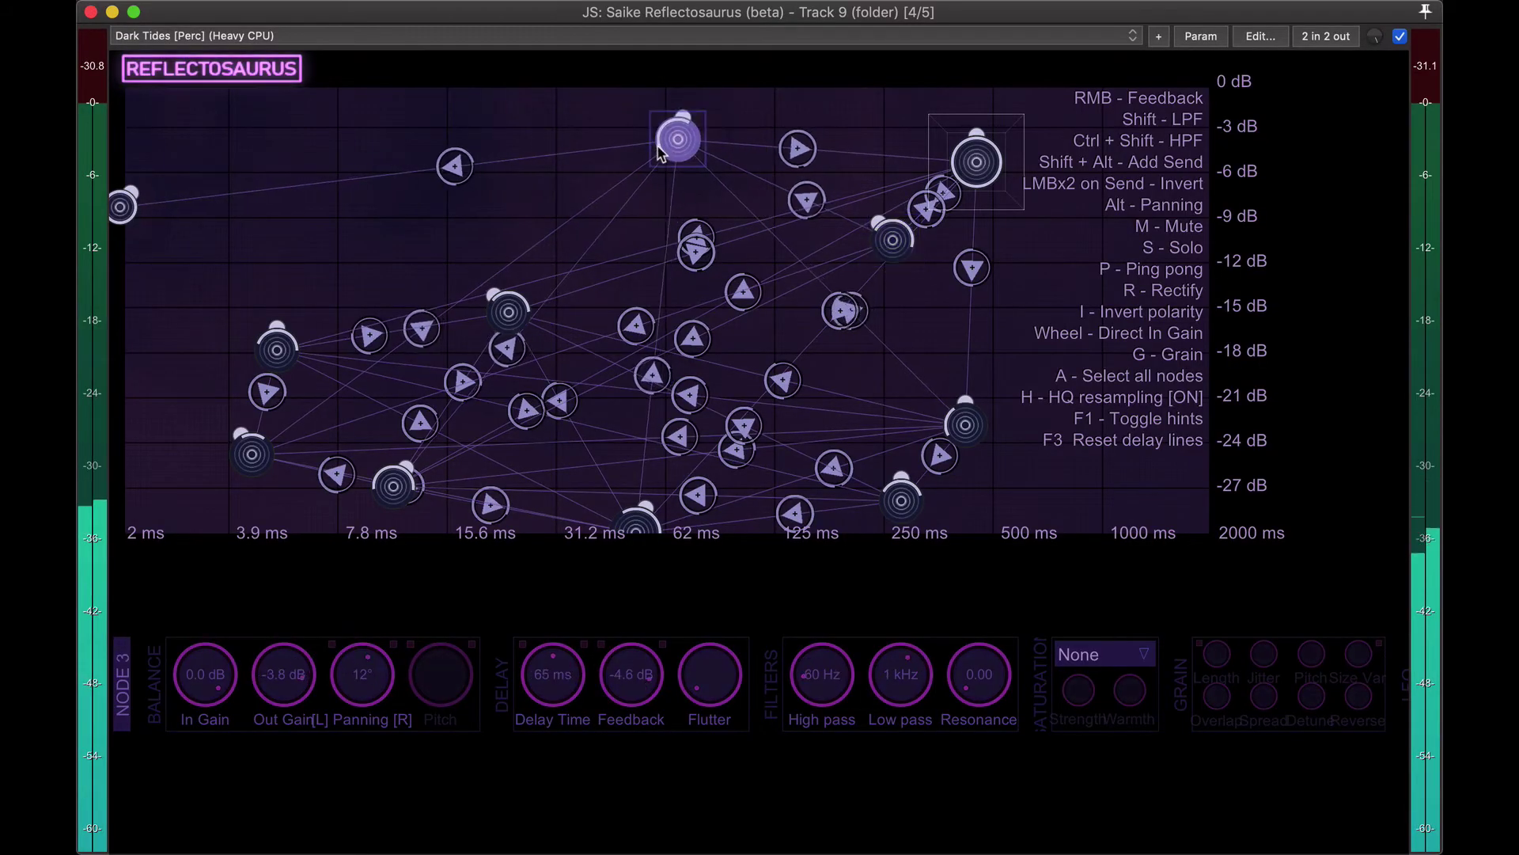
click(1400, 36)
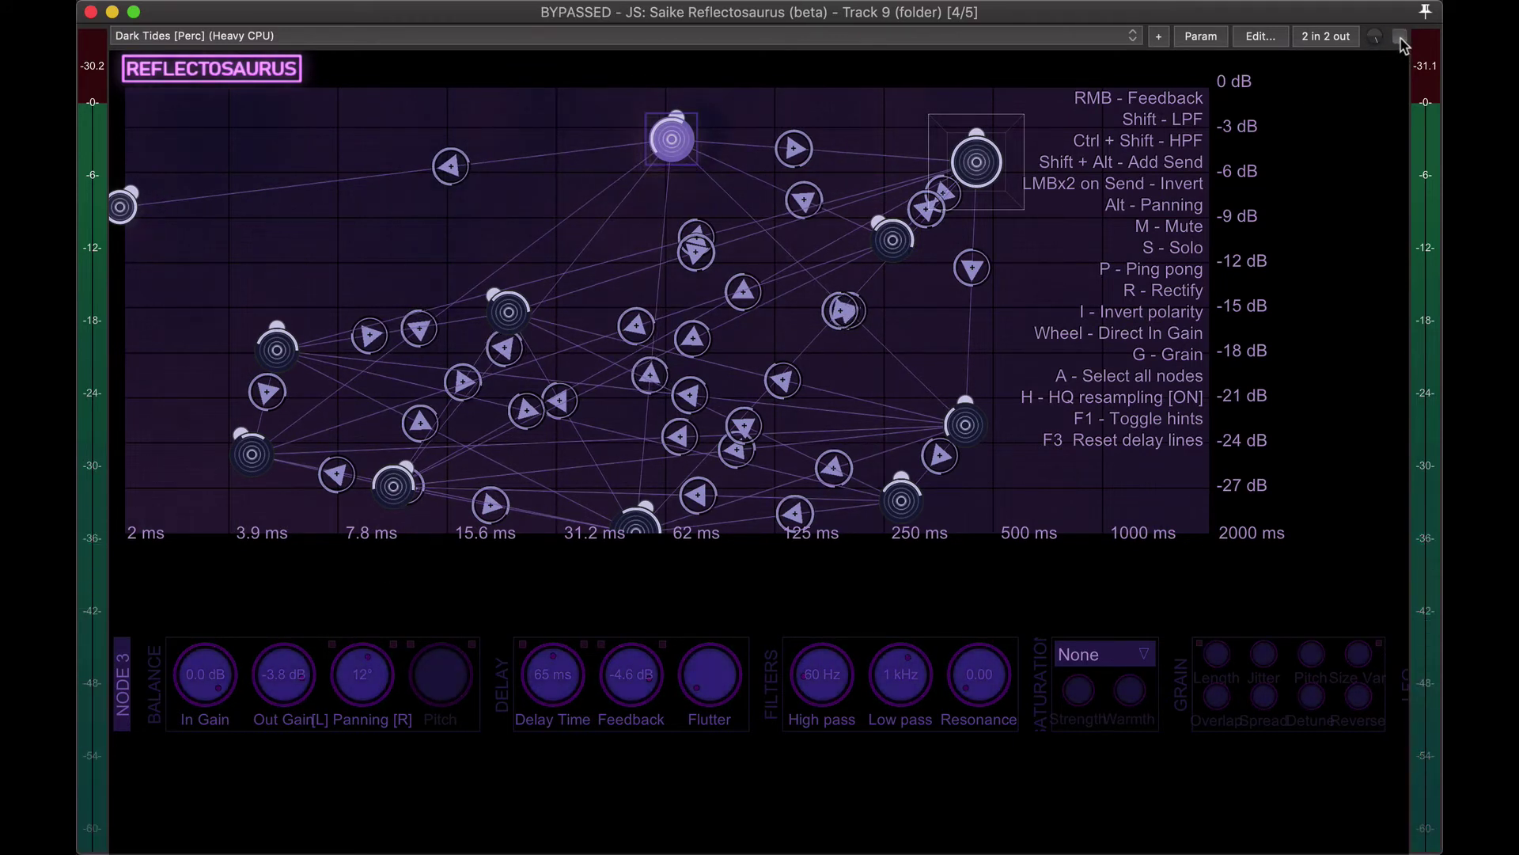
click(1400, 38)
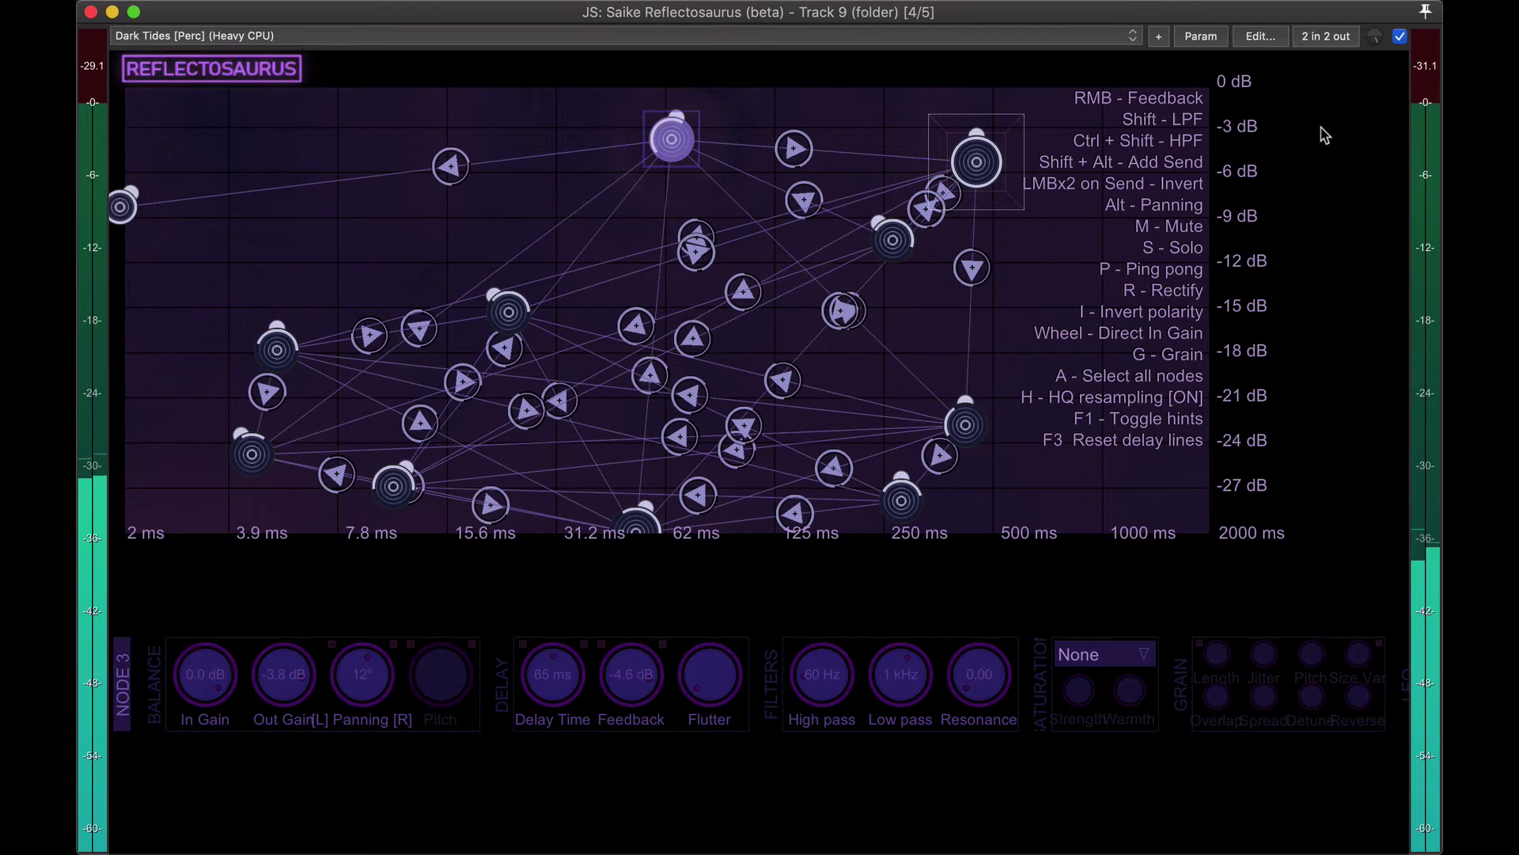
Audition the Gentle [Synth/Sync] preset on track 9, then switch to Gentle Rectification [Shaper/Sync]
click(654, 35)
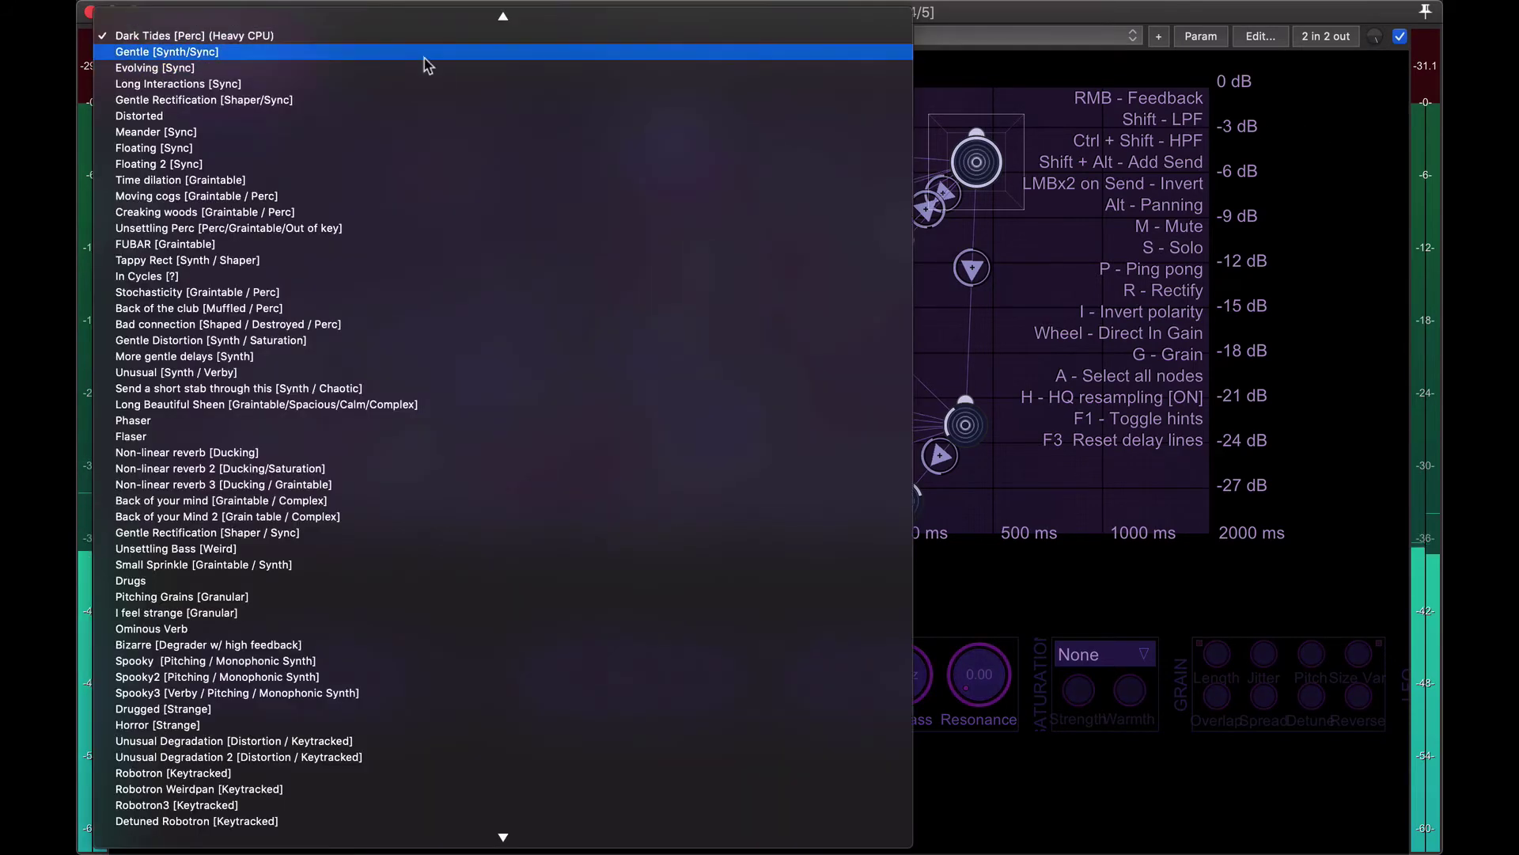
click(427, 54)
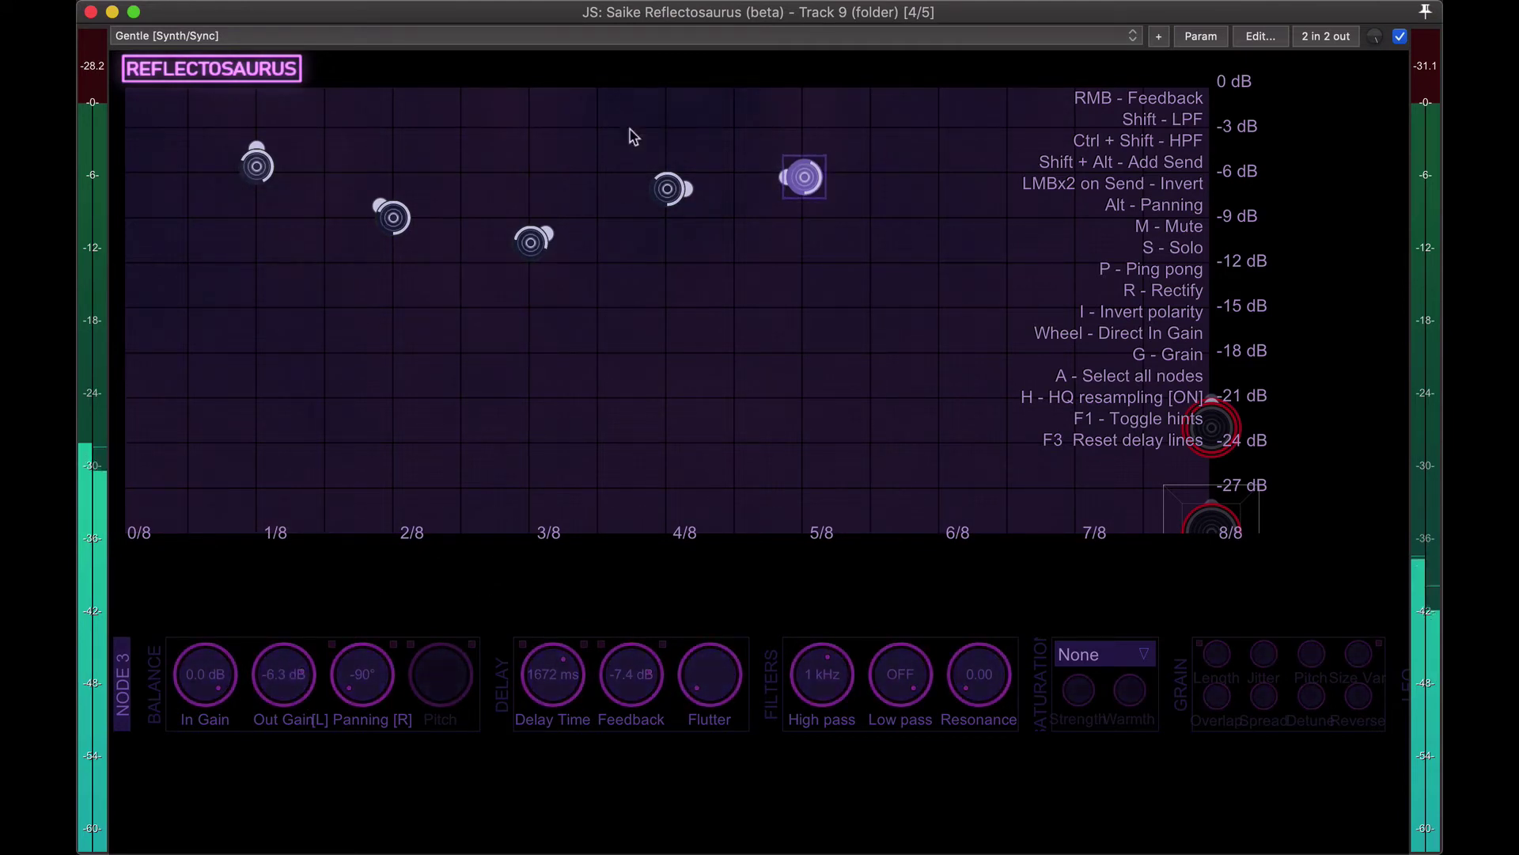
click(625, 41)
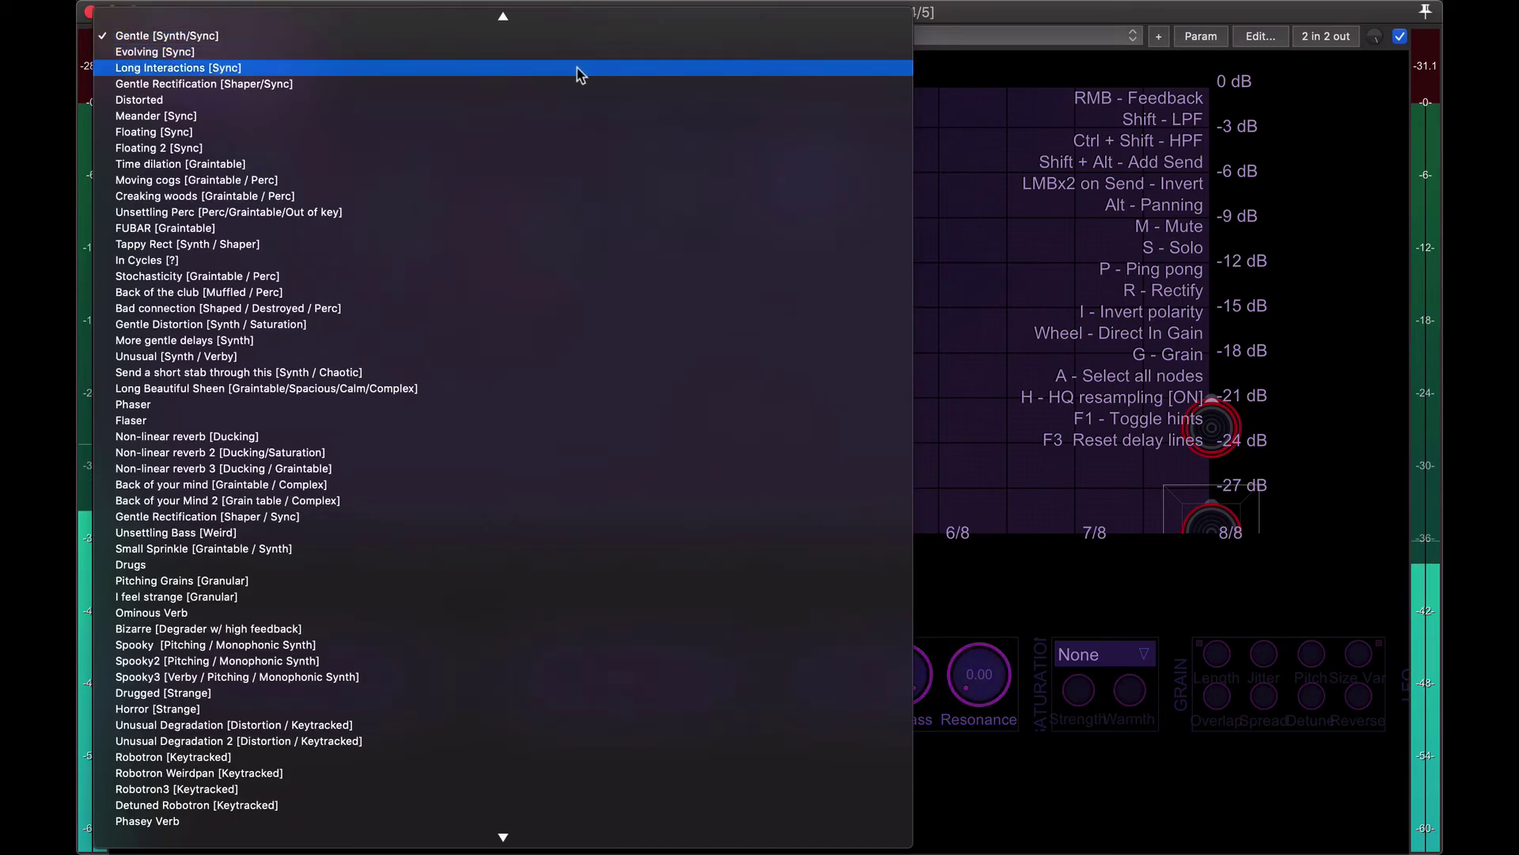
click(480, 86)
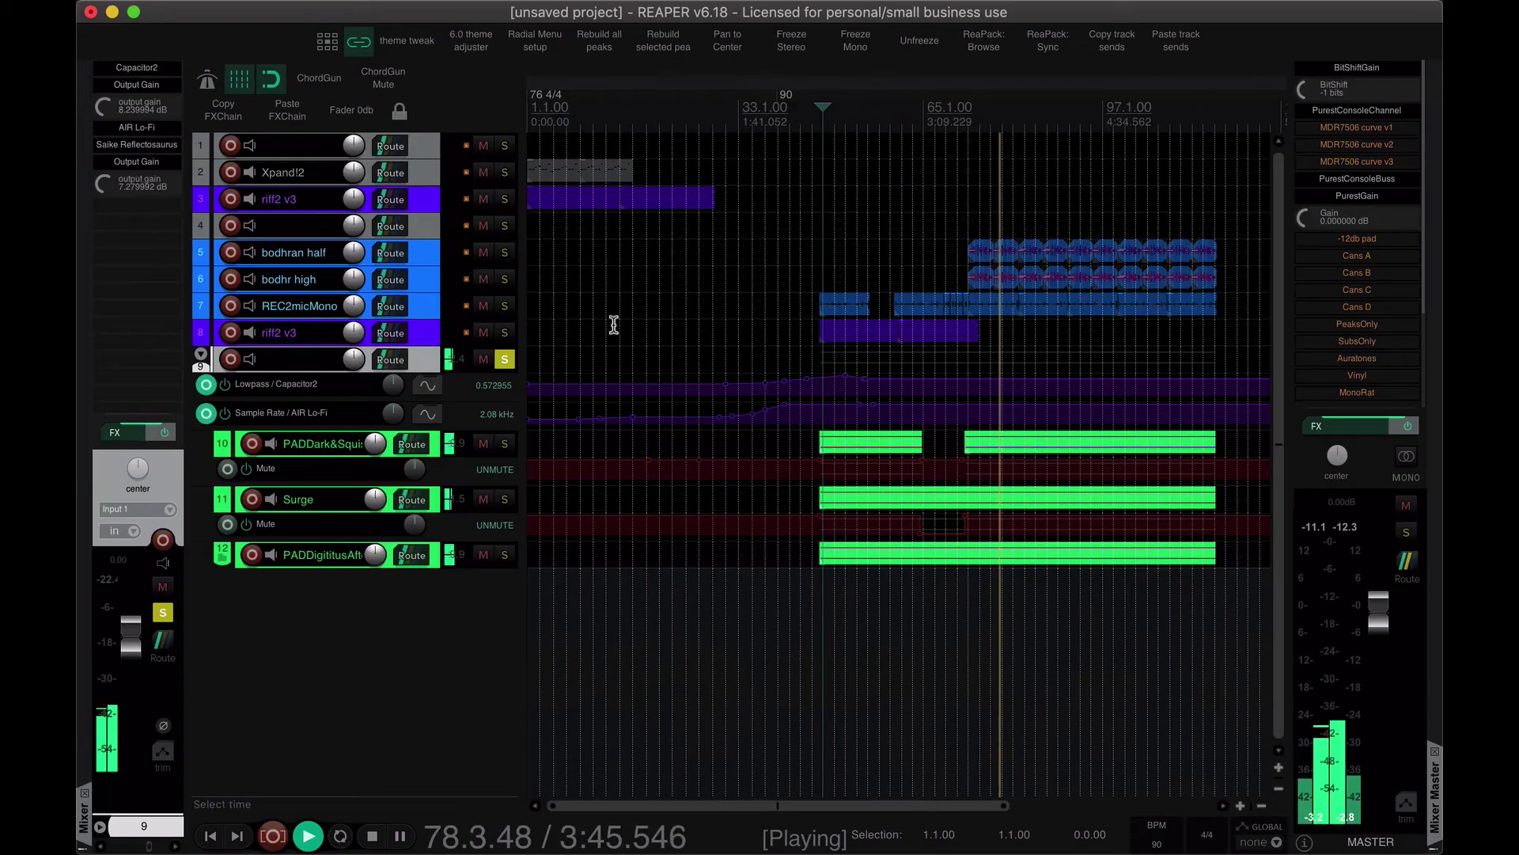
Solo bodhran tracks 5–7, play from around bar 75, and nest them in a folder under track 4
key(space)
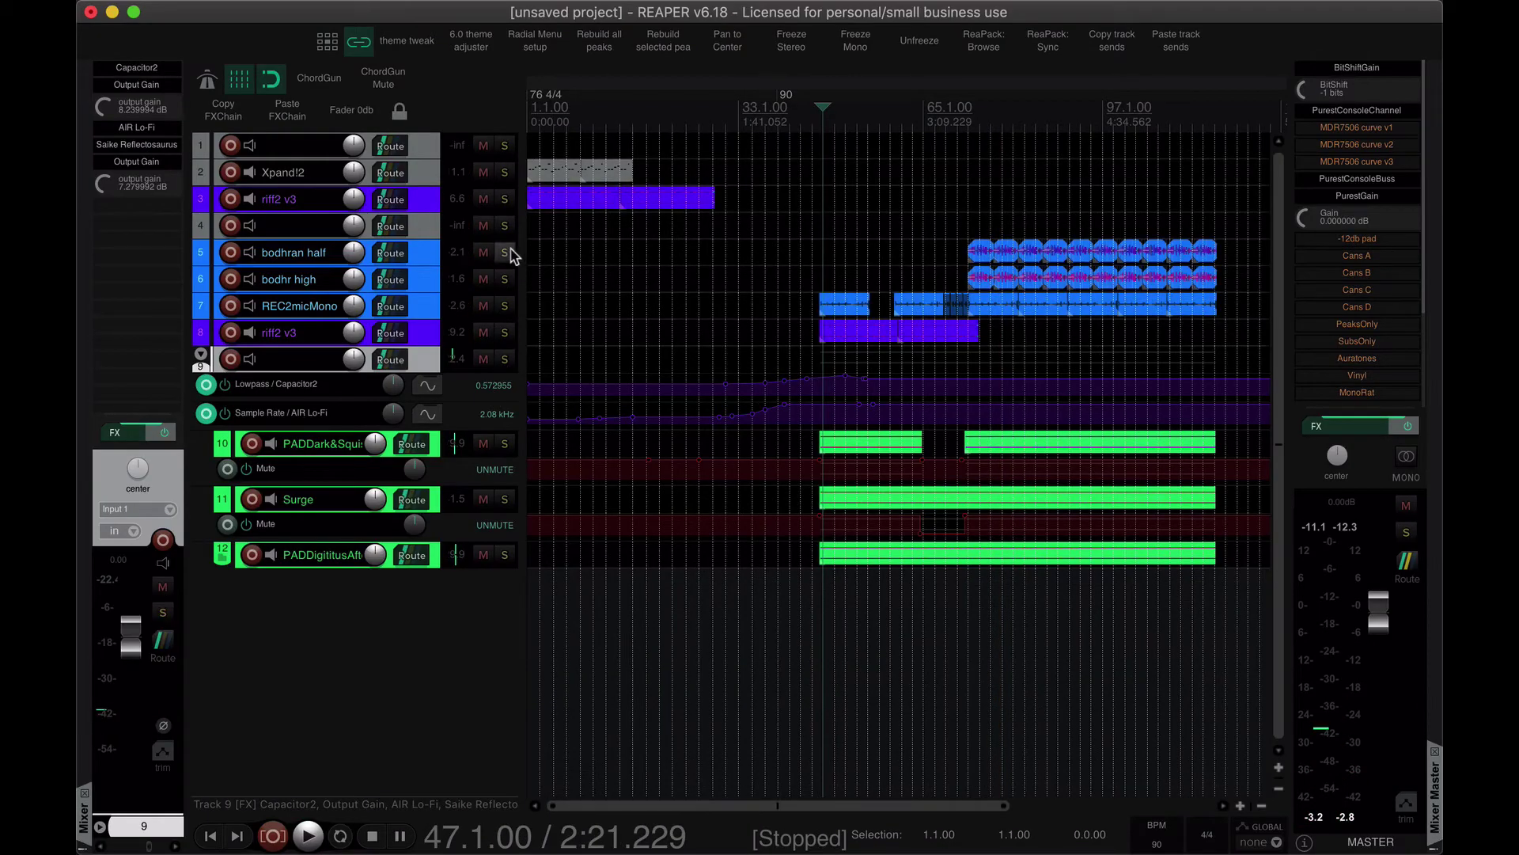
drag(510, 253, 509, 316)
key(space)
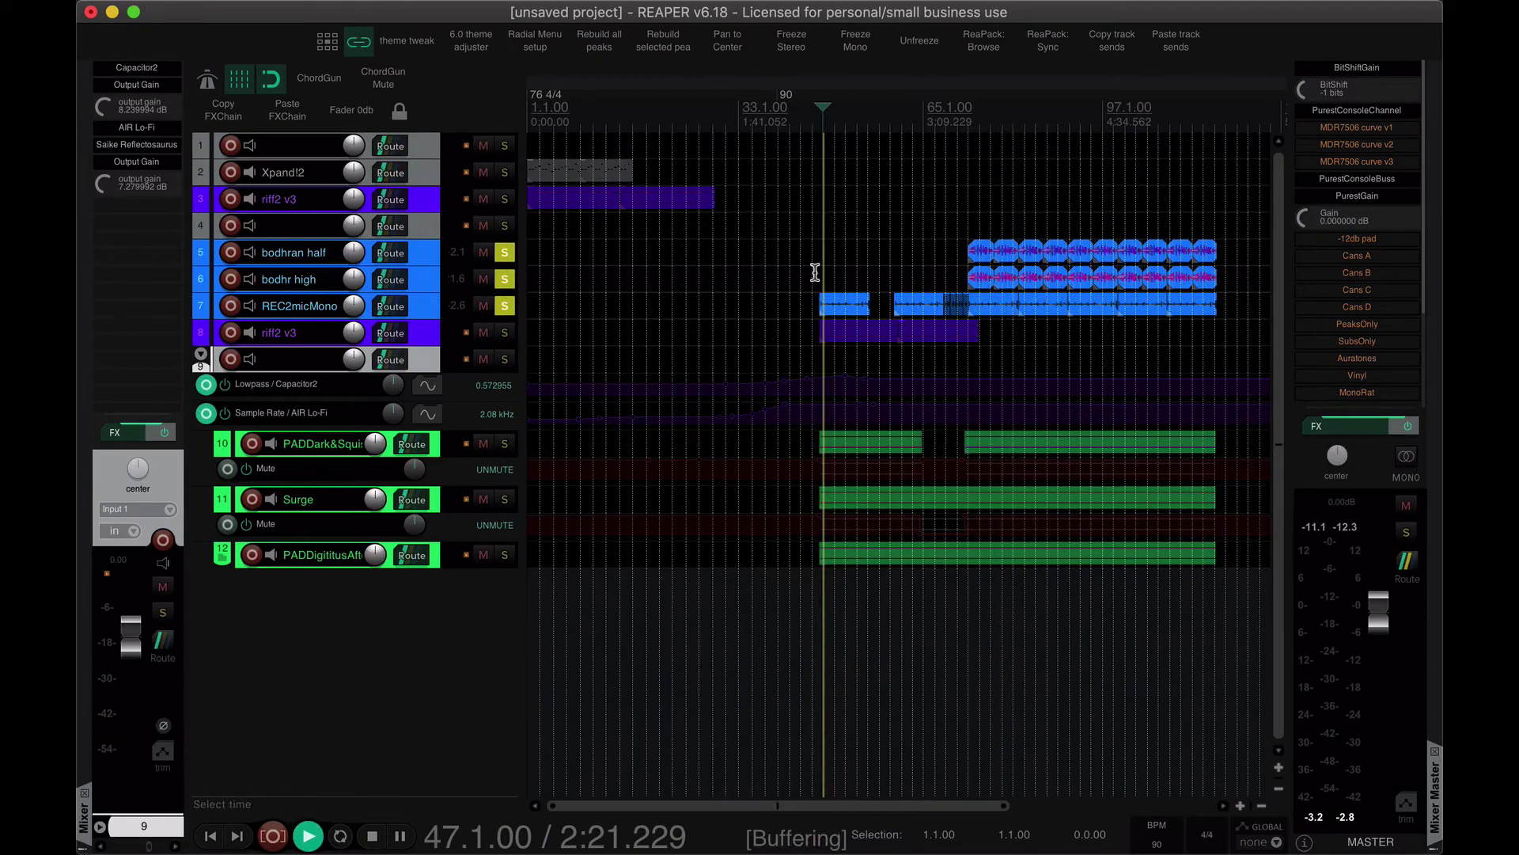
click(986, 206)
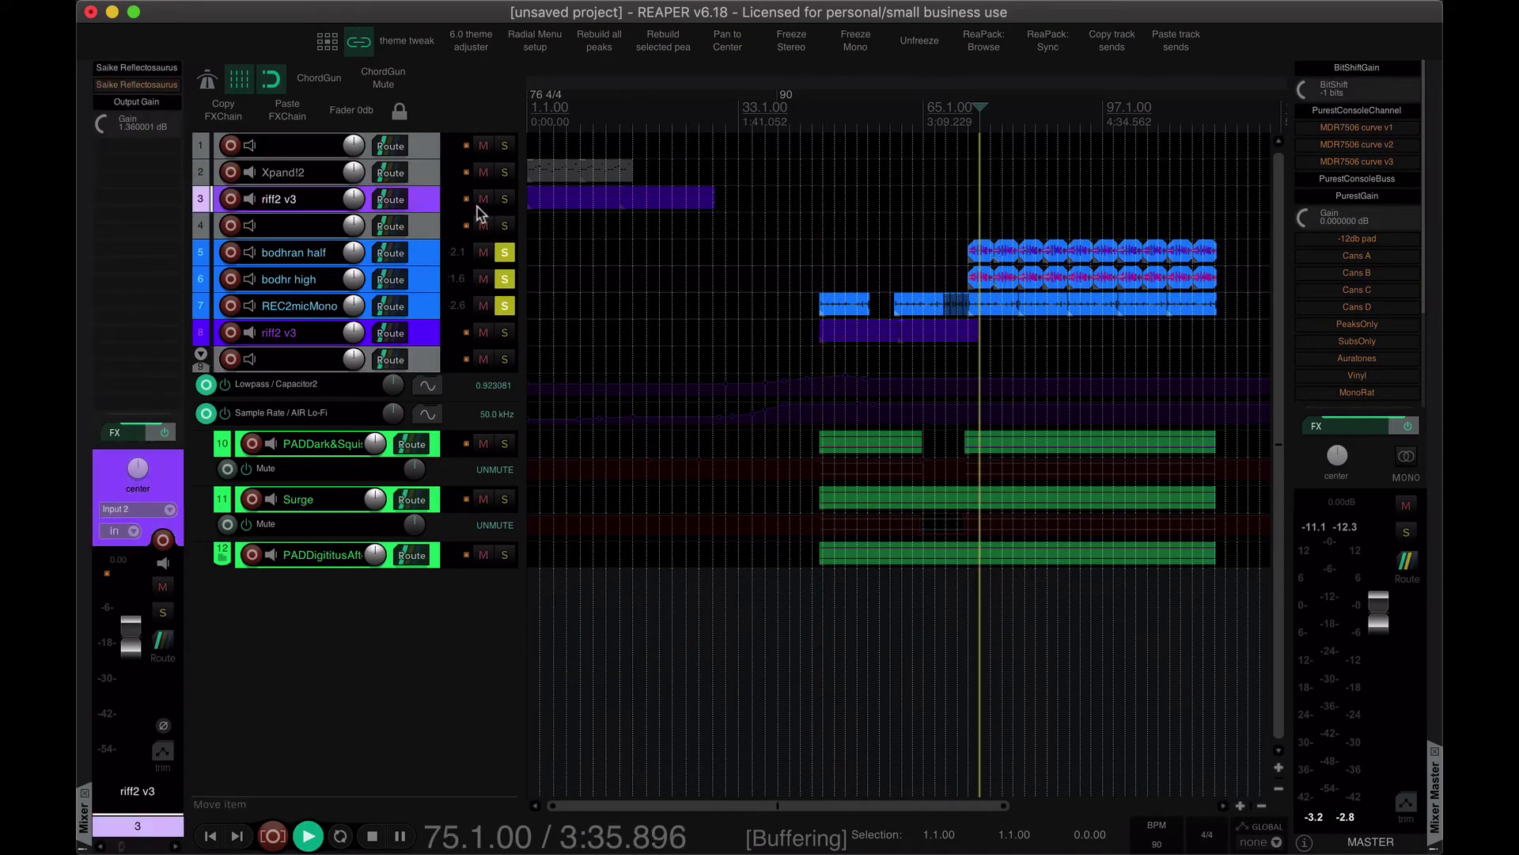
click(305, 252)
shift+click(309, 306)
drag(324, 250, 332, 230)
Add JS: Saike Reflectosaurus to the track 4 folder
double_click(130, 186)
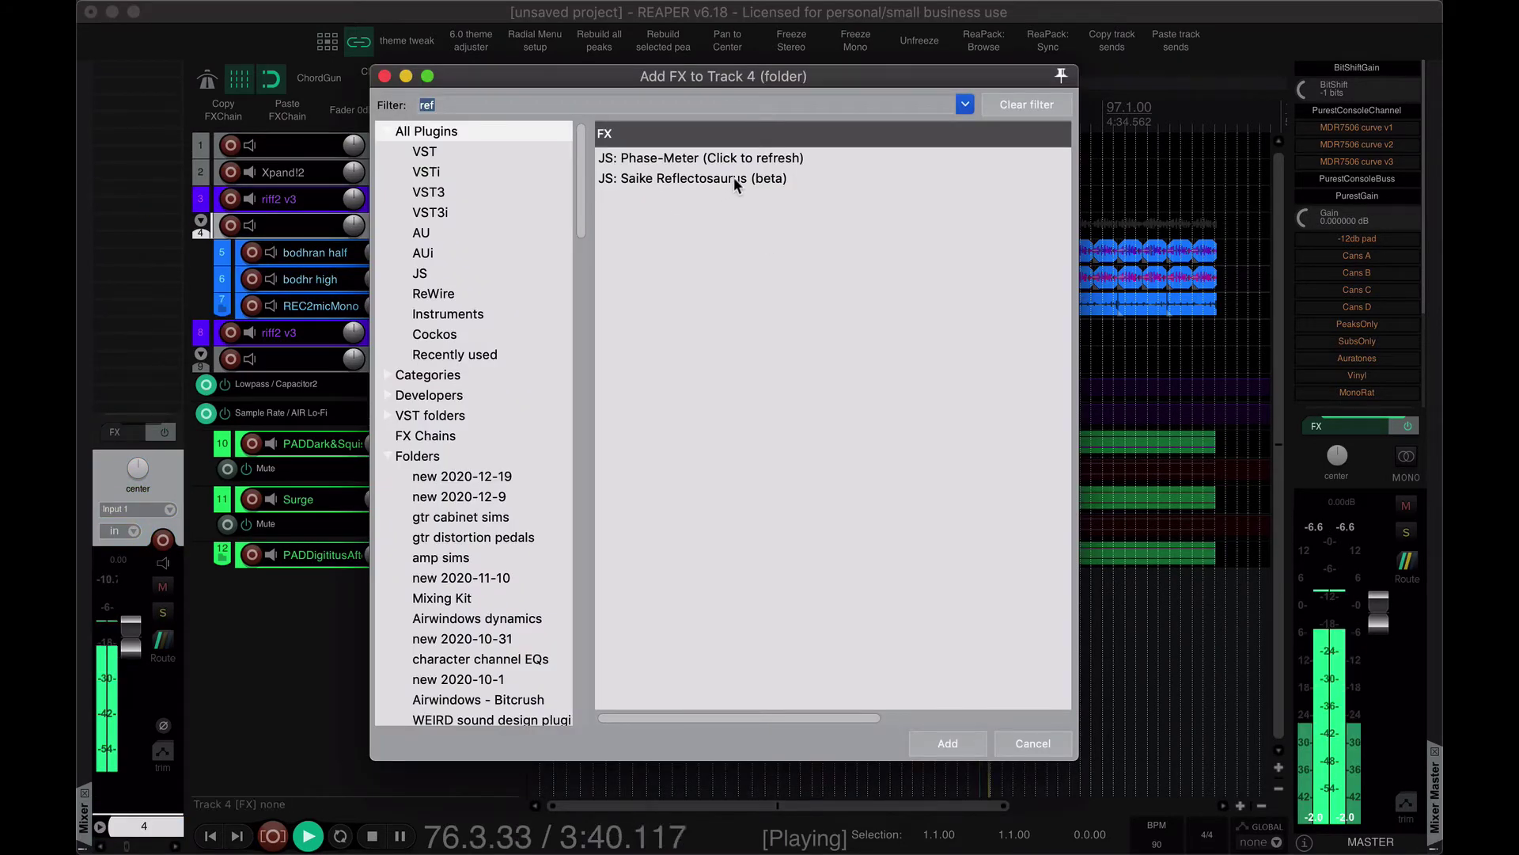
double_click(712, 178)
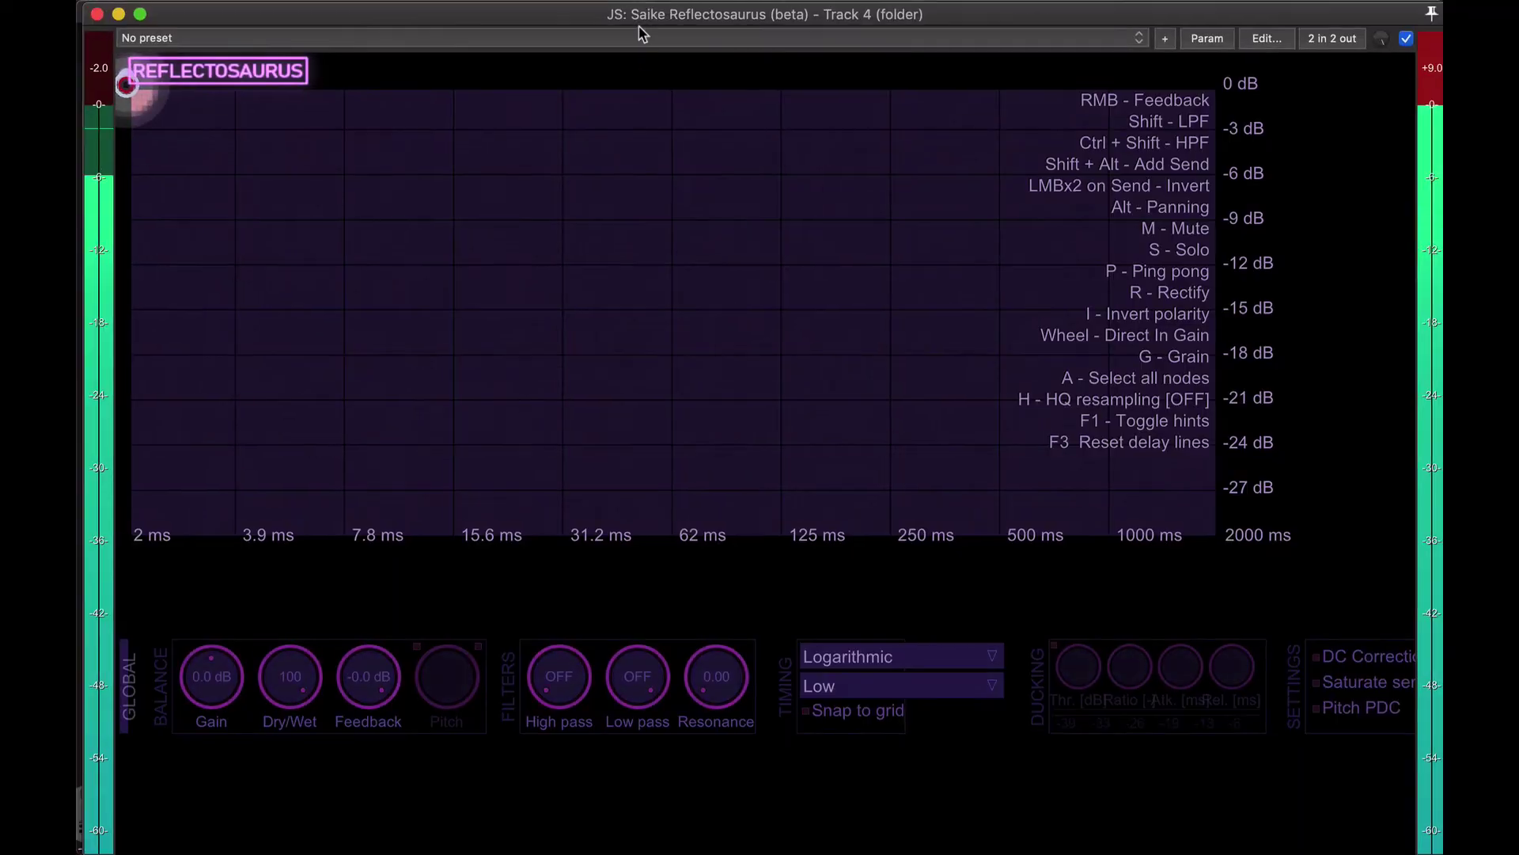
click(638, 37)
key(Escape)
click(167, 65)
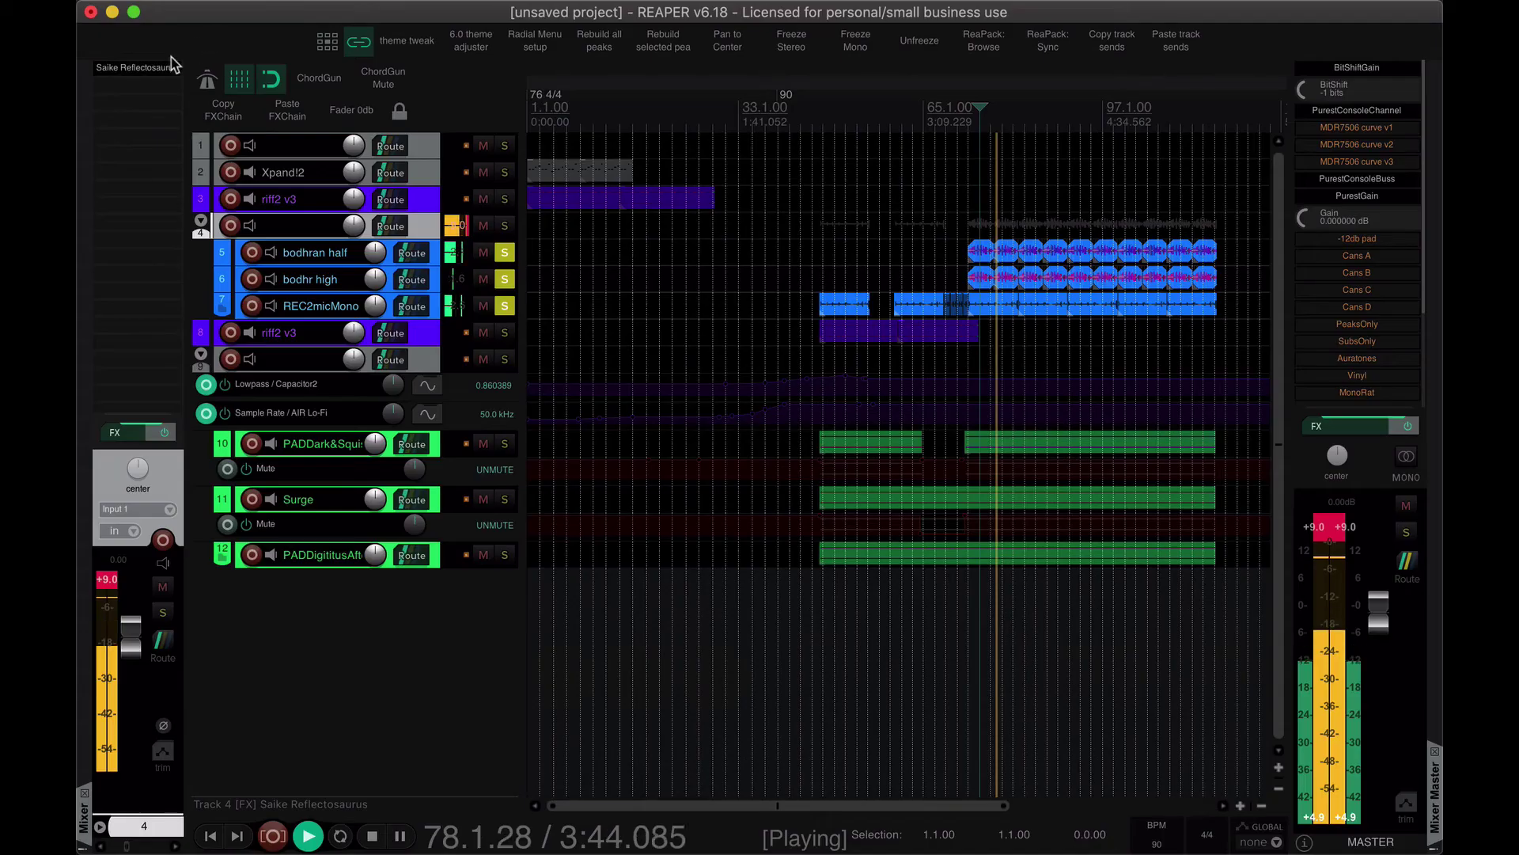
Add the Output Gain FX chain to track 4, set it to -9.84 dB, and reopen Reflectosaurus
double_click(129, 122)
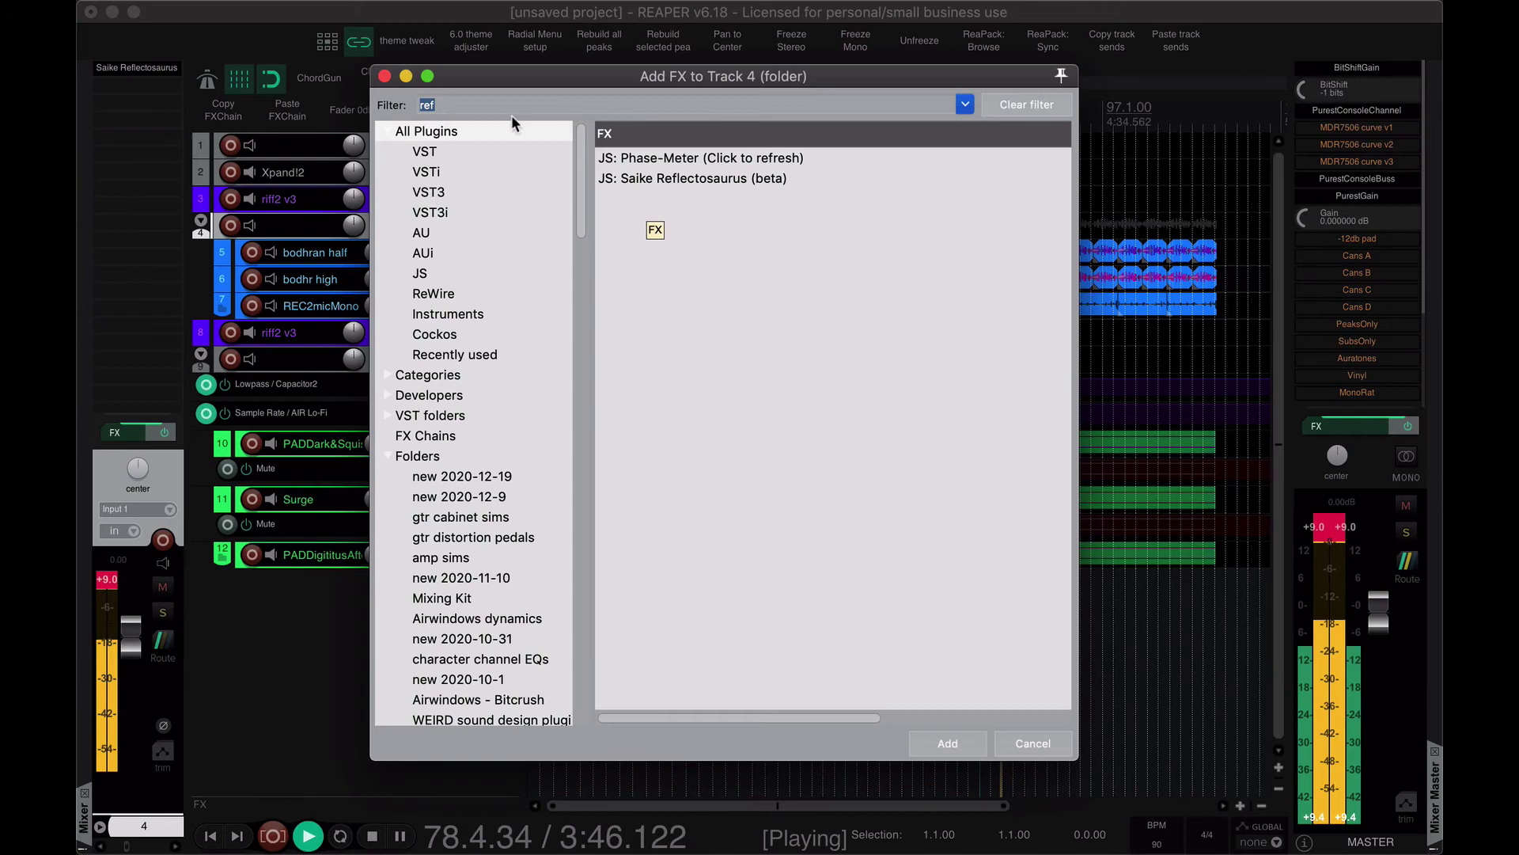
text(out)
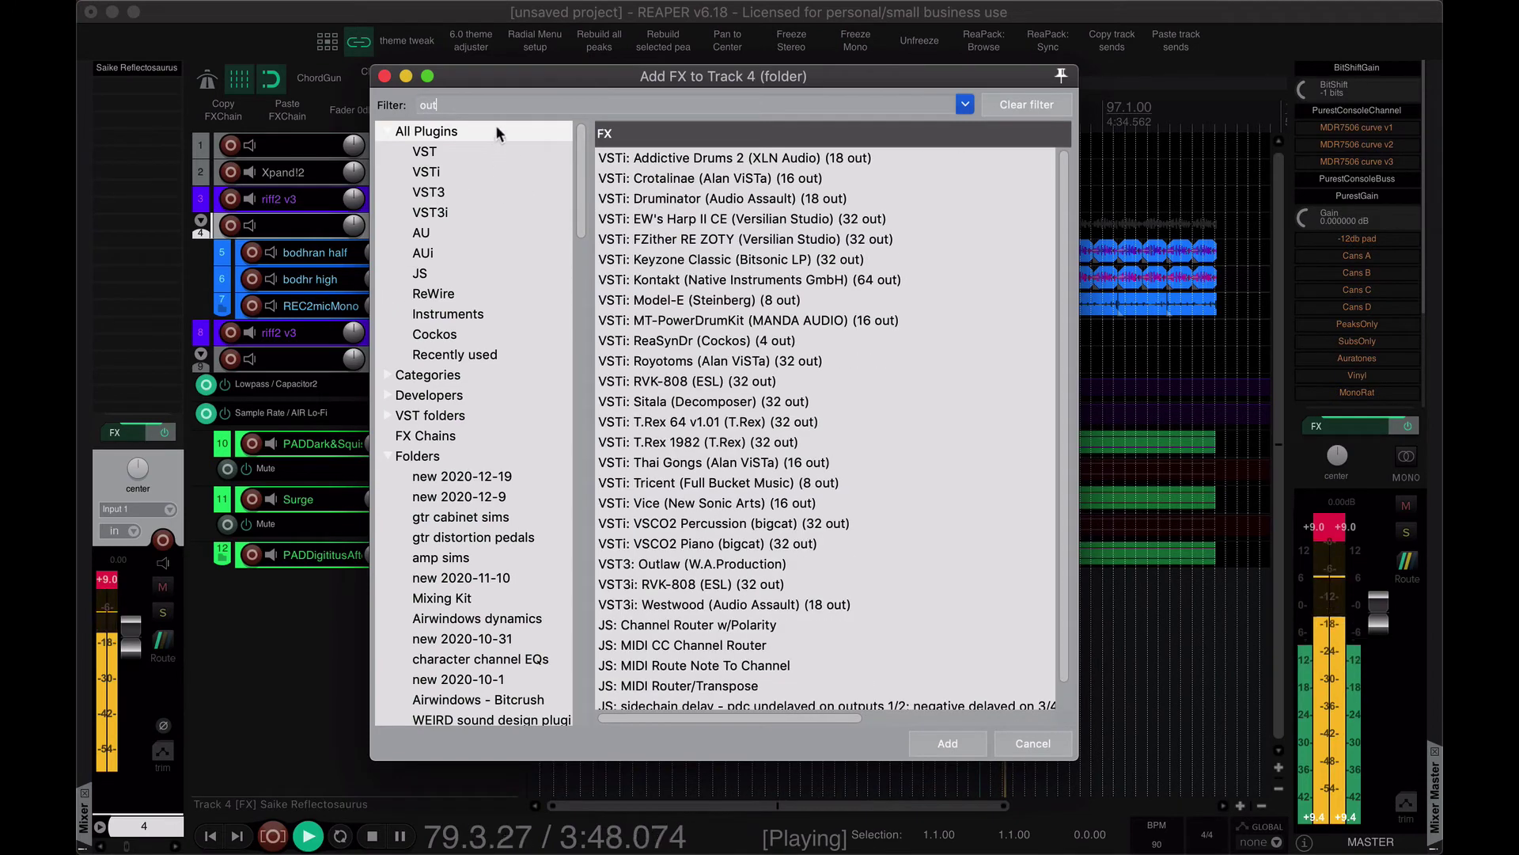
click(427, 436)
click(663, 180)
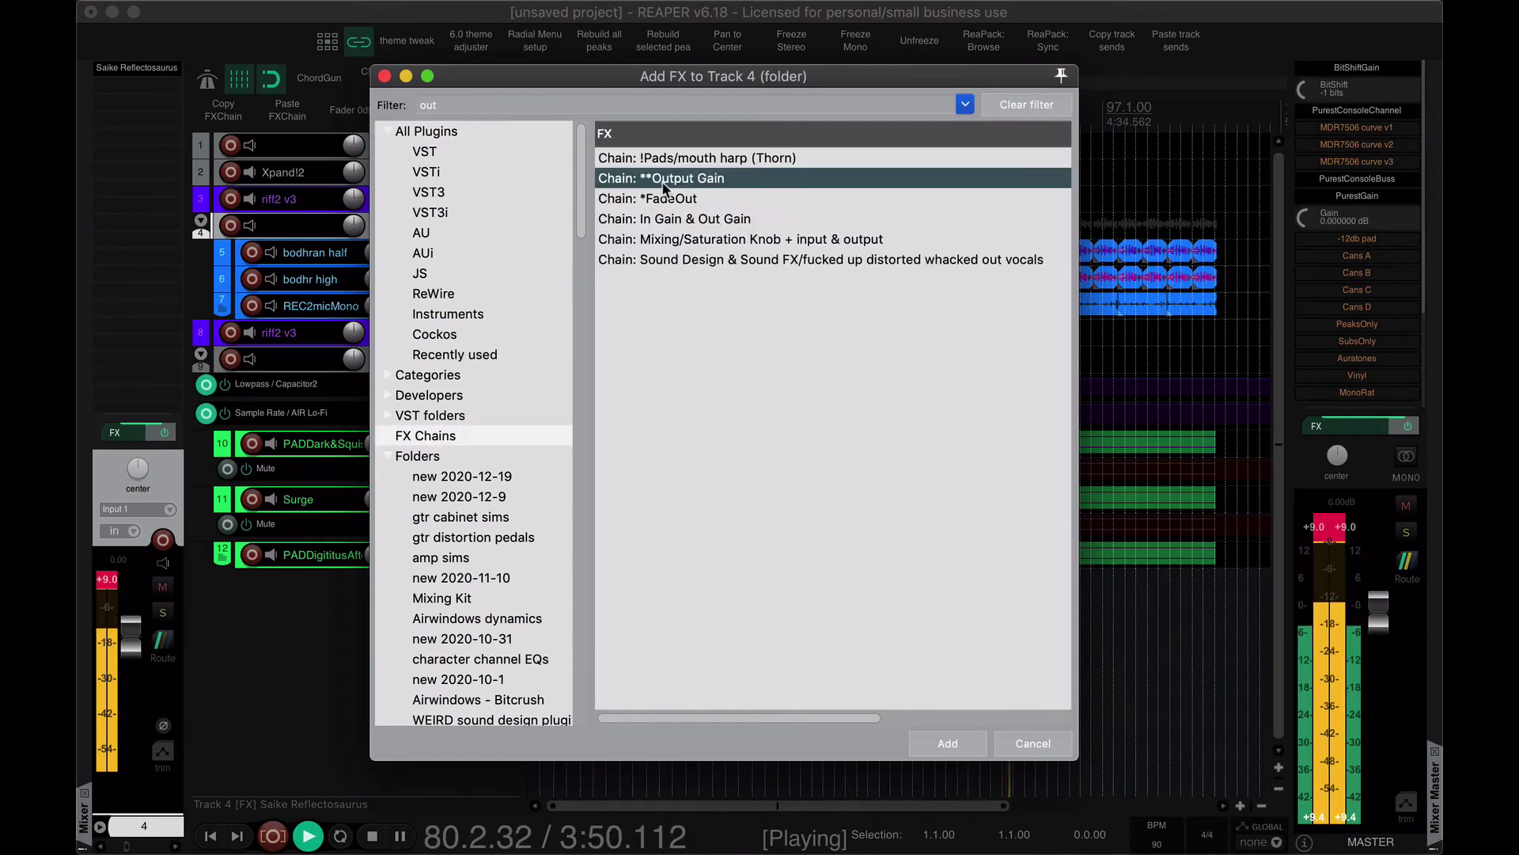
double_click(665, 181)
drag(494, 117, 469, 117)
click(125, 46)
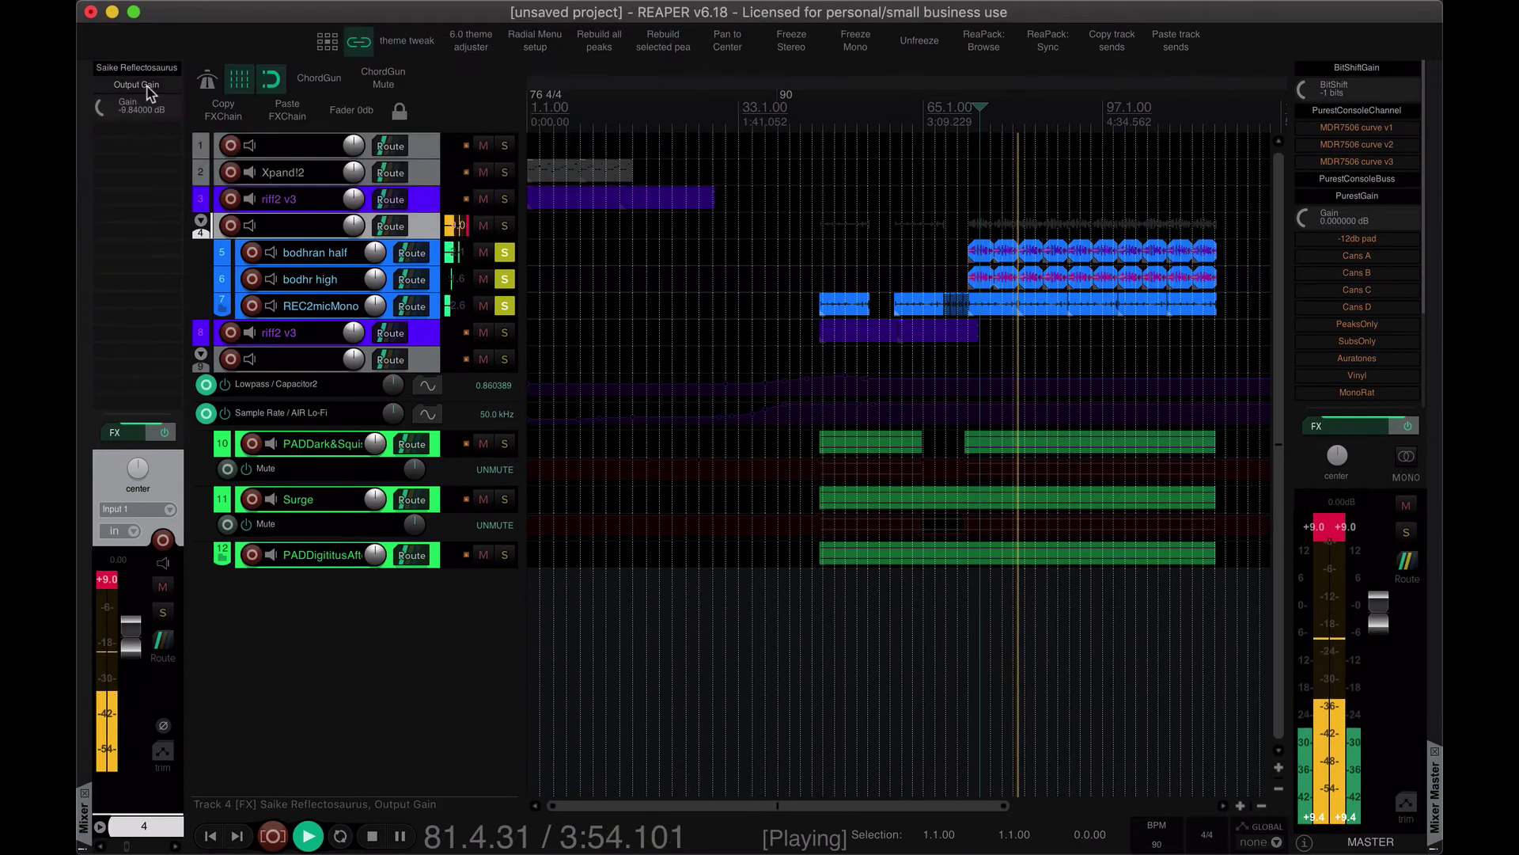
click(138, 68)
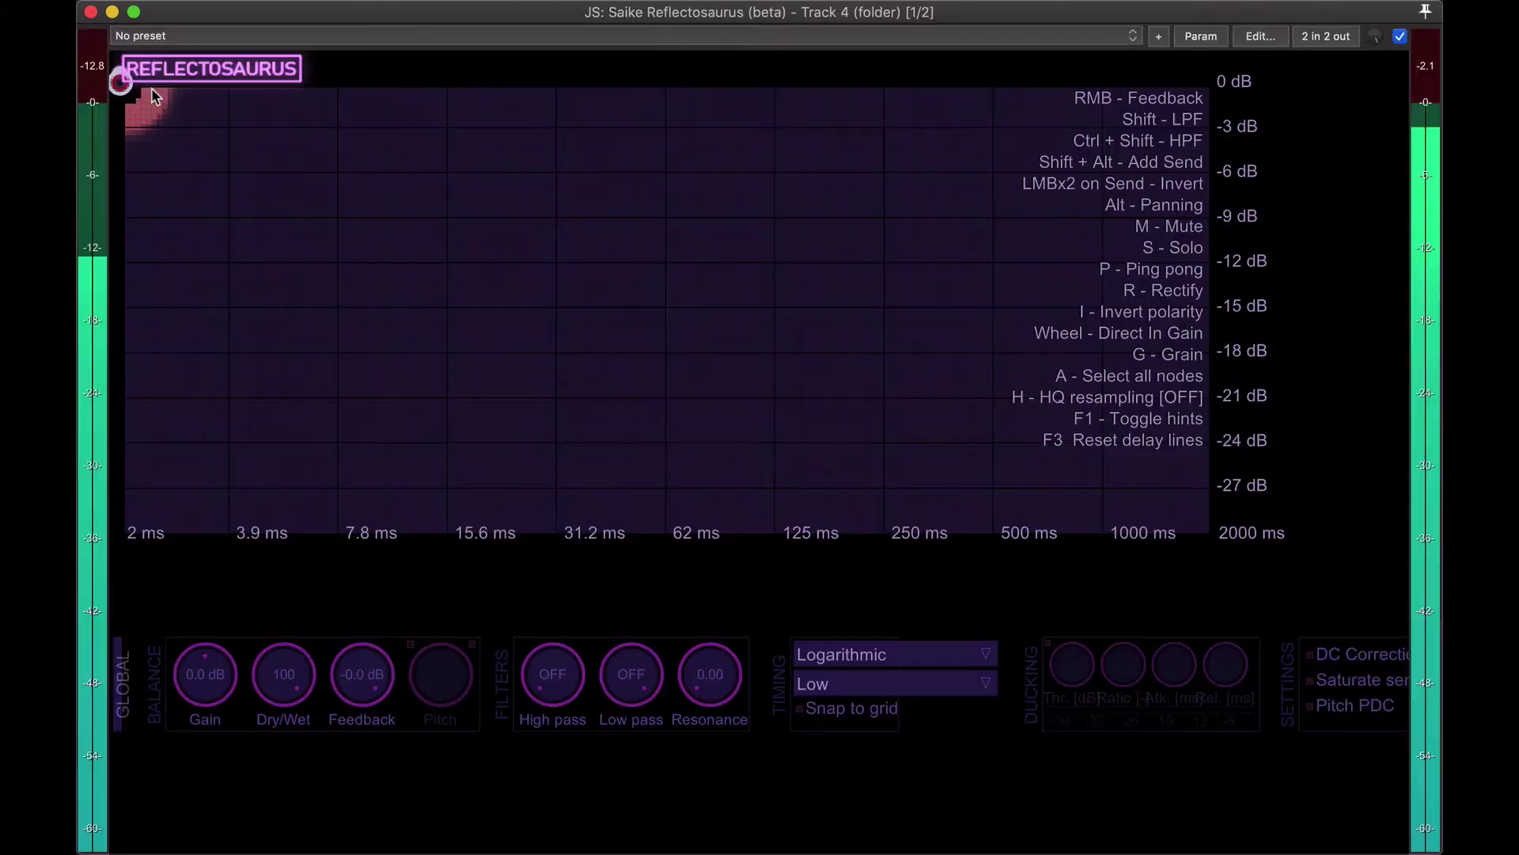
Try Weird Delay, then Myst [Perc] with Dry/Wet raised to 88 and Gain above 0 dB
click(440, 36)
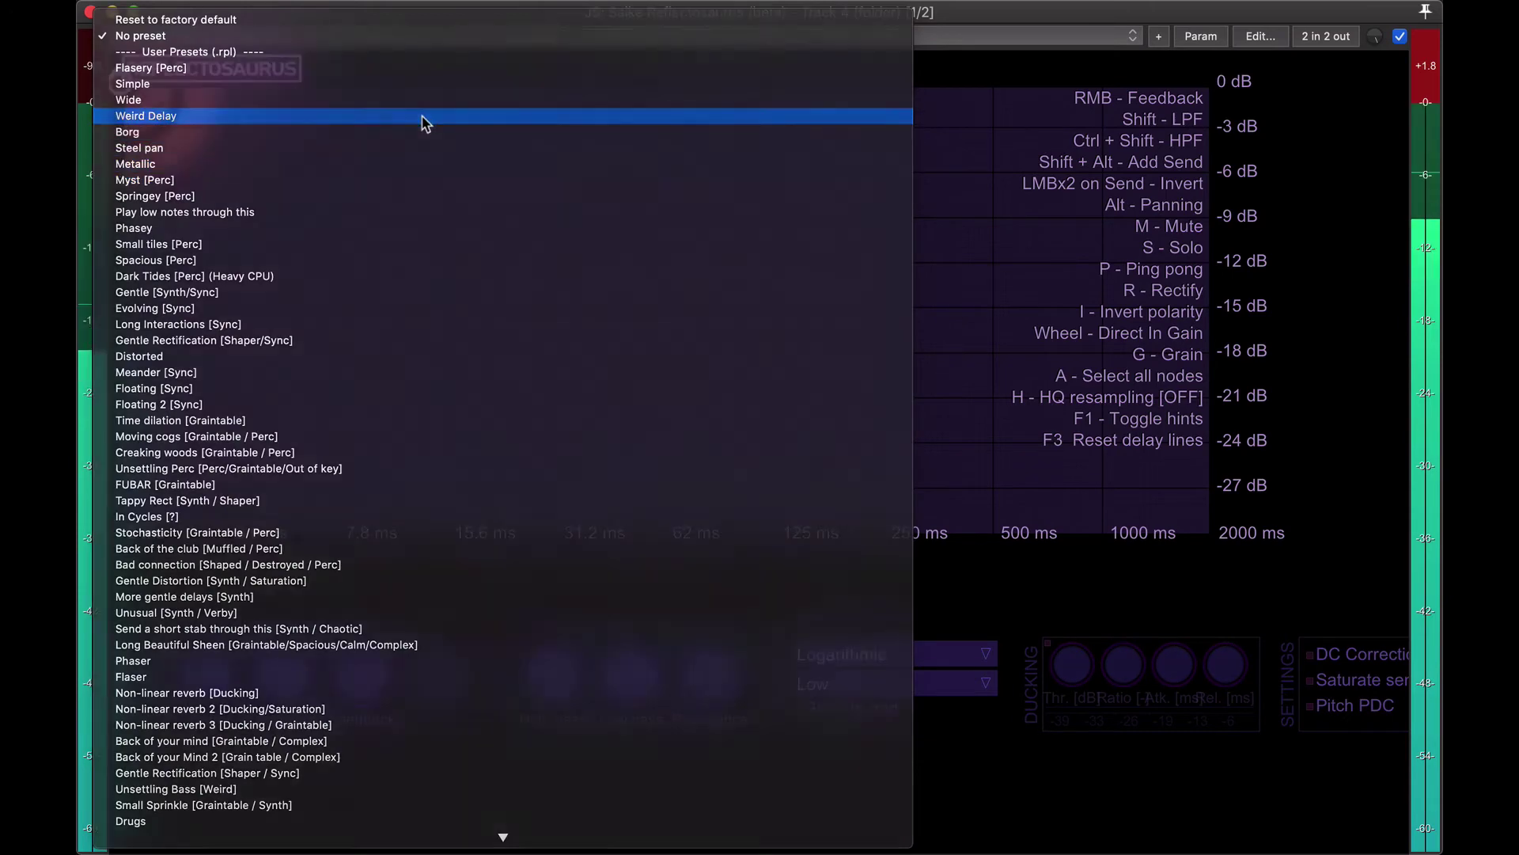
click(425, 123)
click(528, 44)
key(Escape)
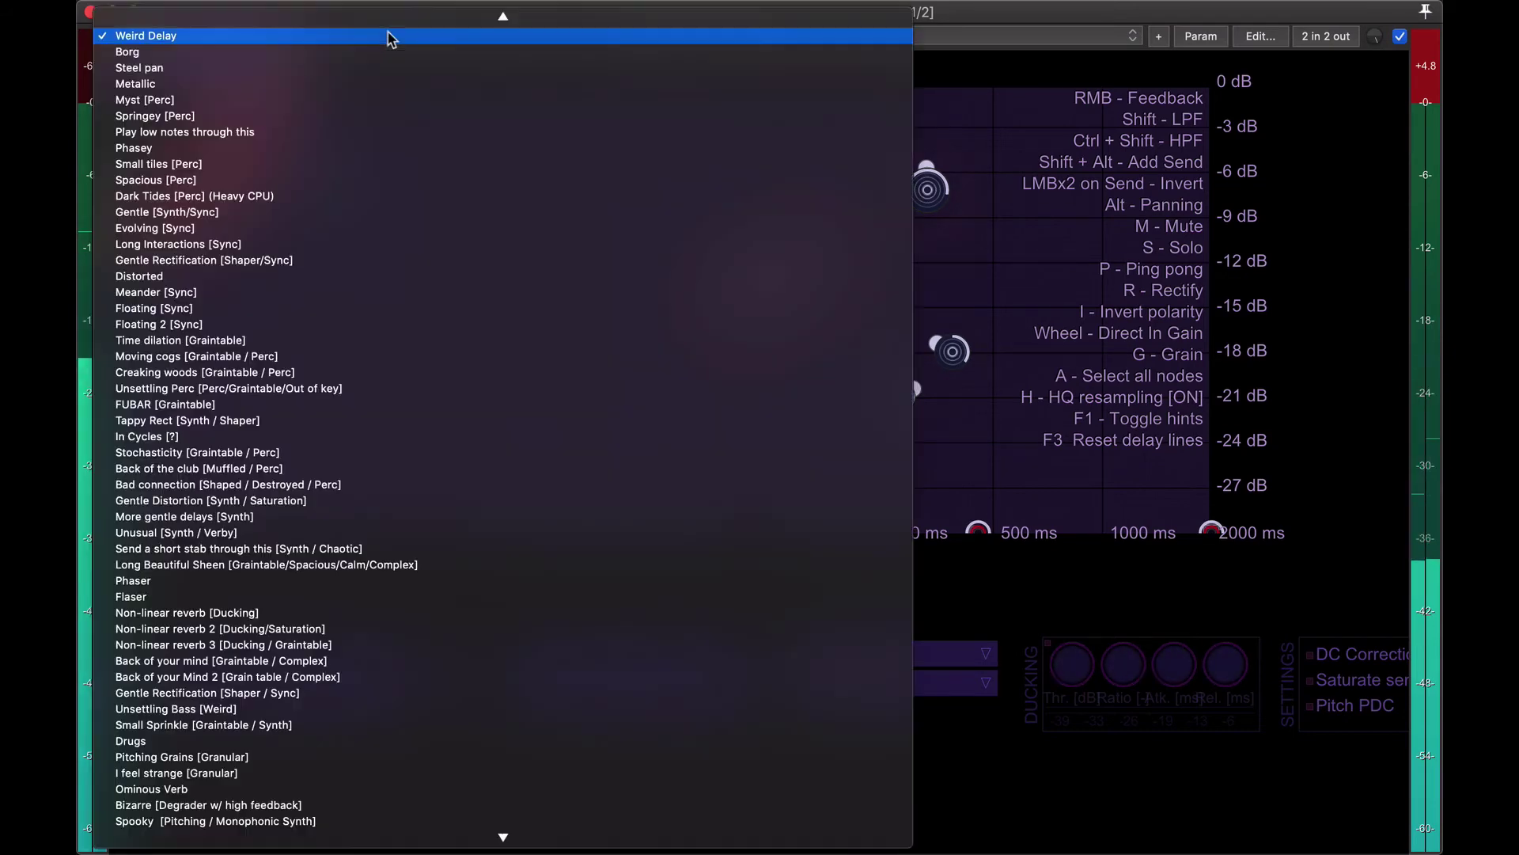
click(387, 36)
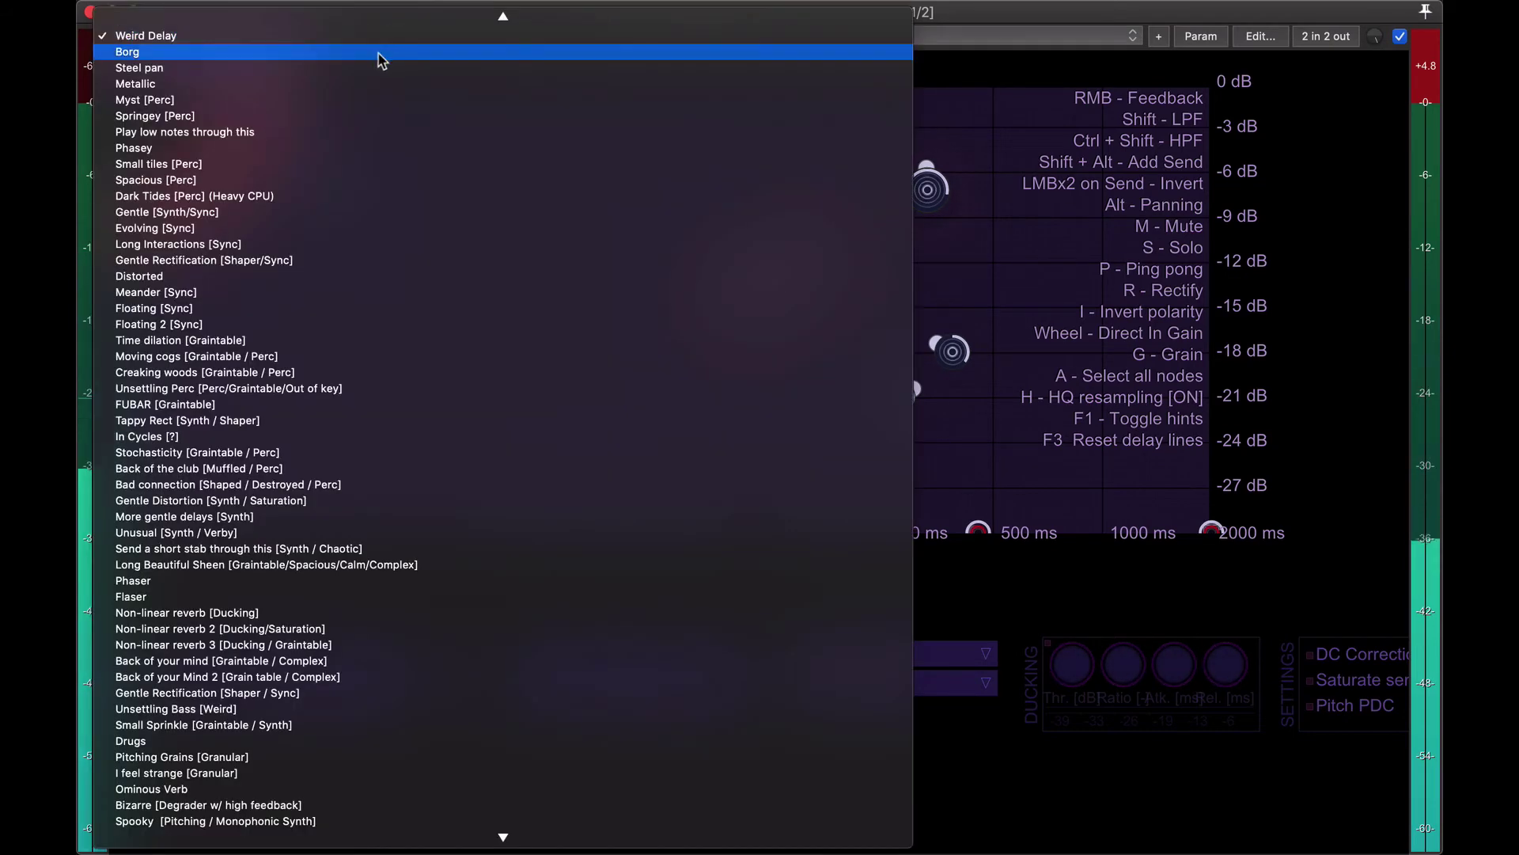
click(368, 103)
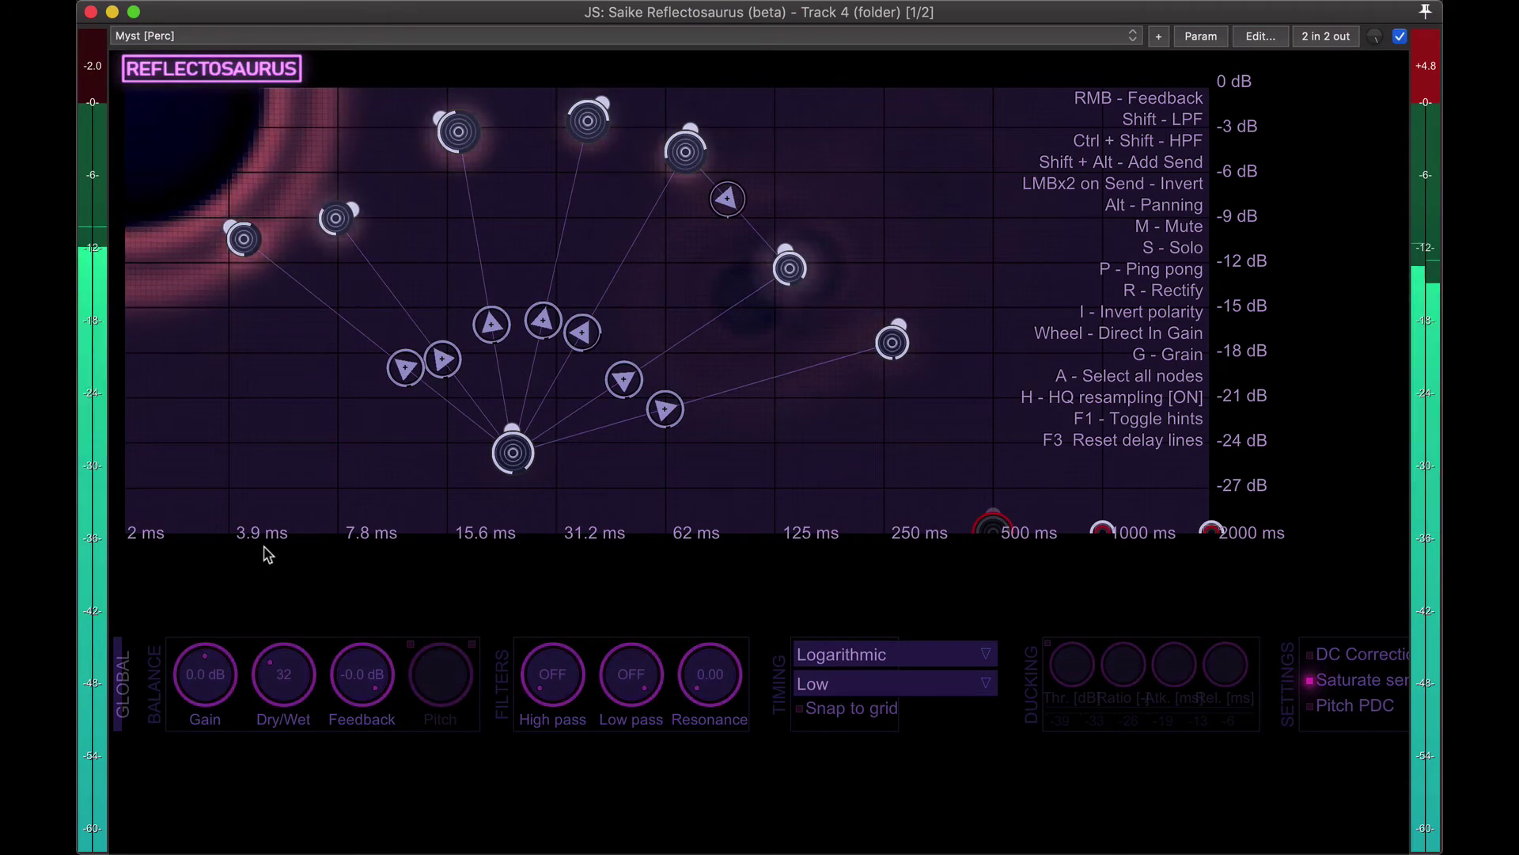
drag(288, 665, 292, 633)
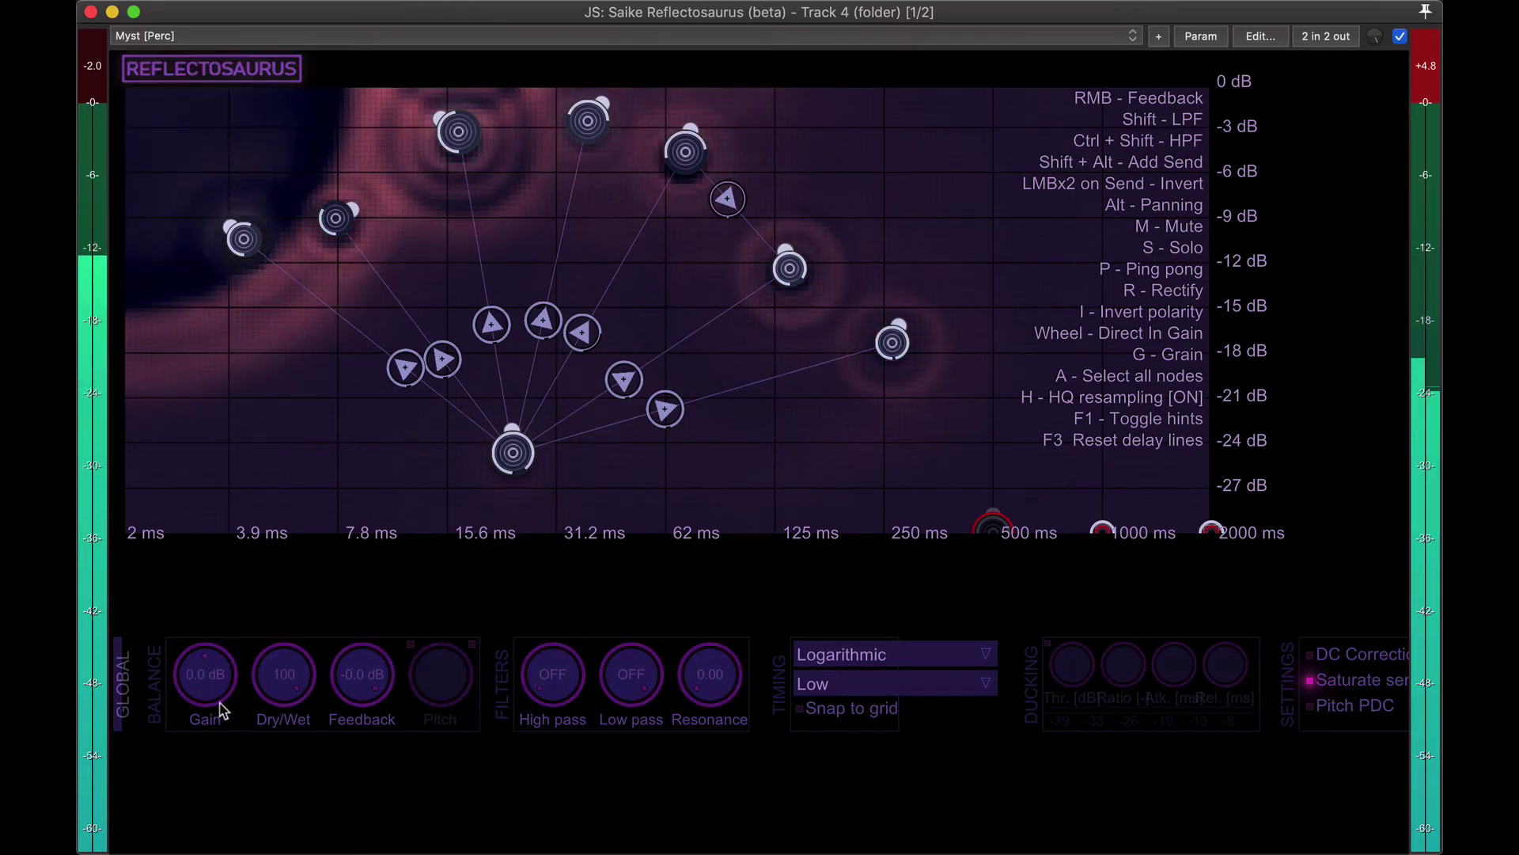
drag(212, 681, 217, 654)
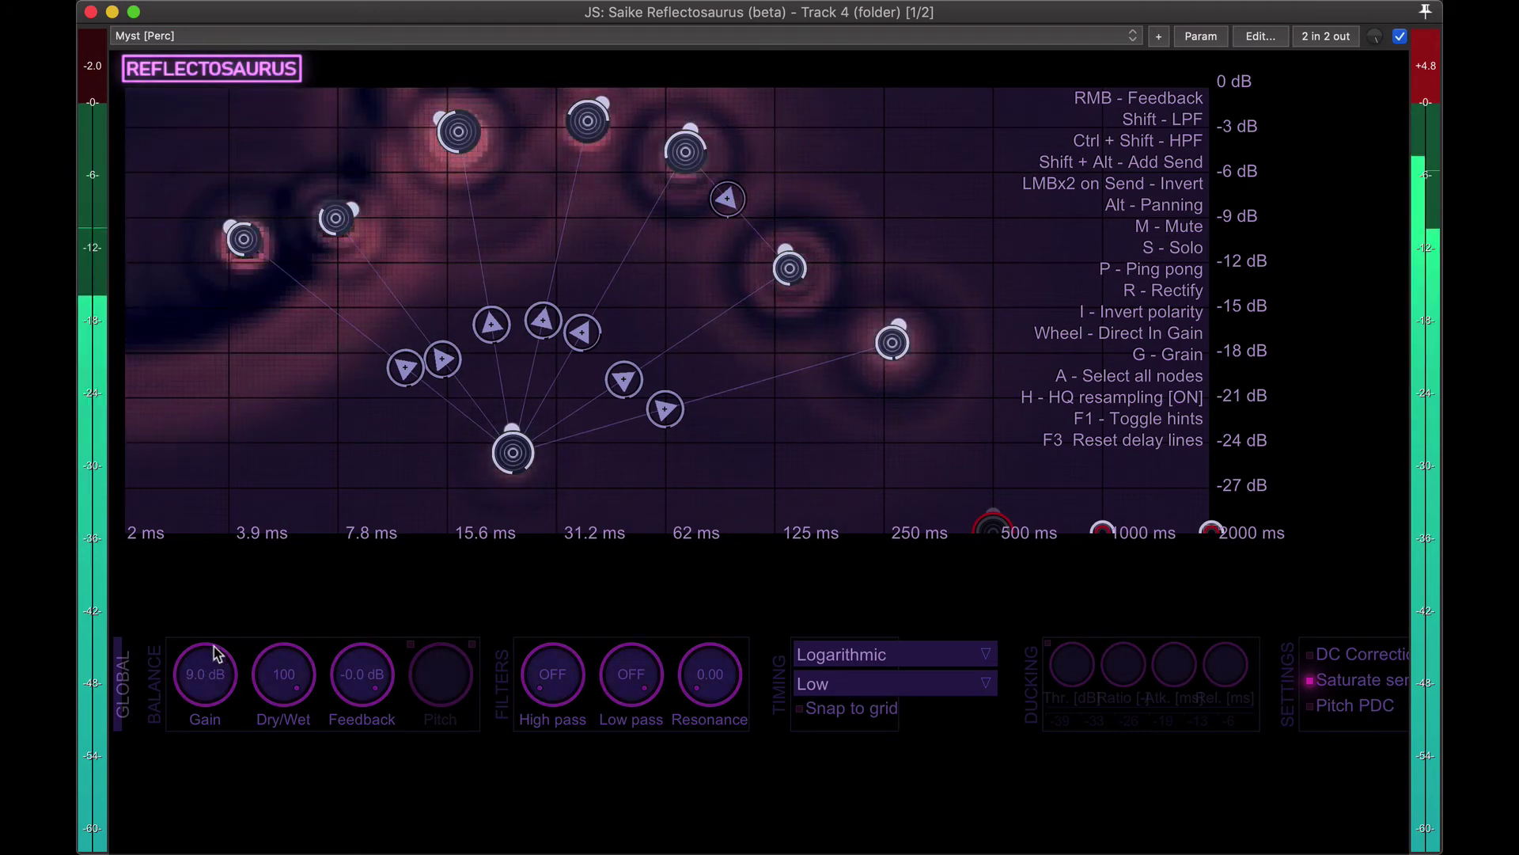
Step through Springey [Perc], Long Interactions [Sync] and Meander [Sync], ending on Moving cogs [Graintable / Perc]
click(428, 36)
click(421, 52)
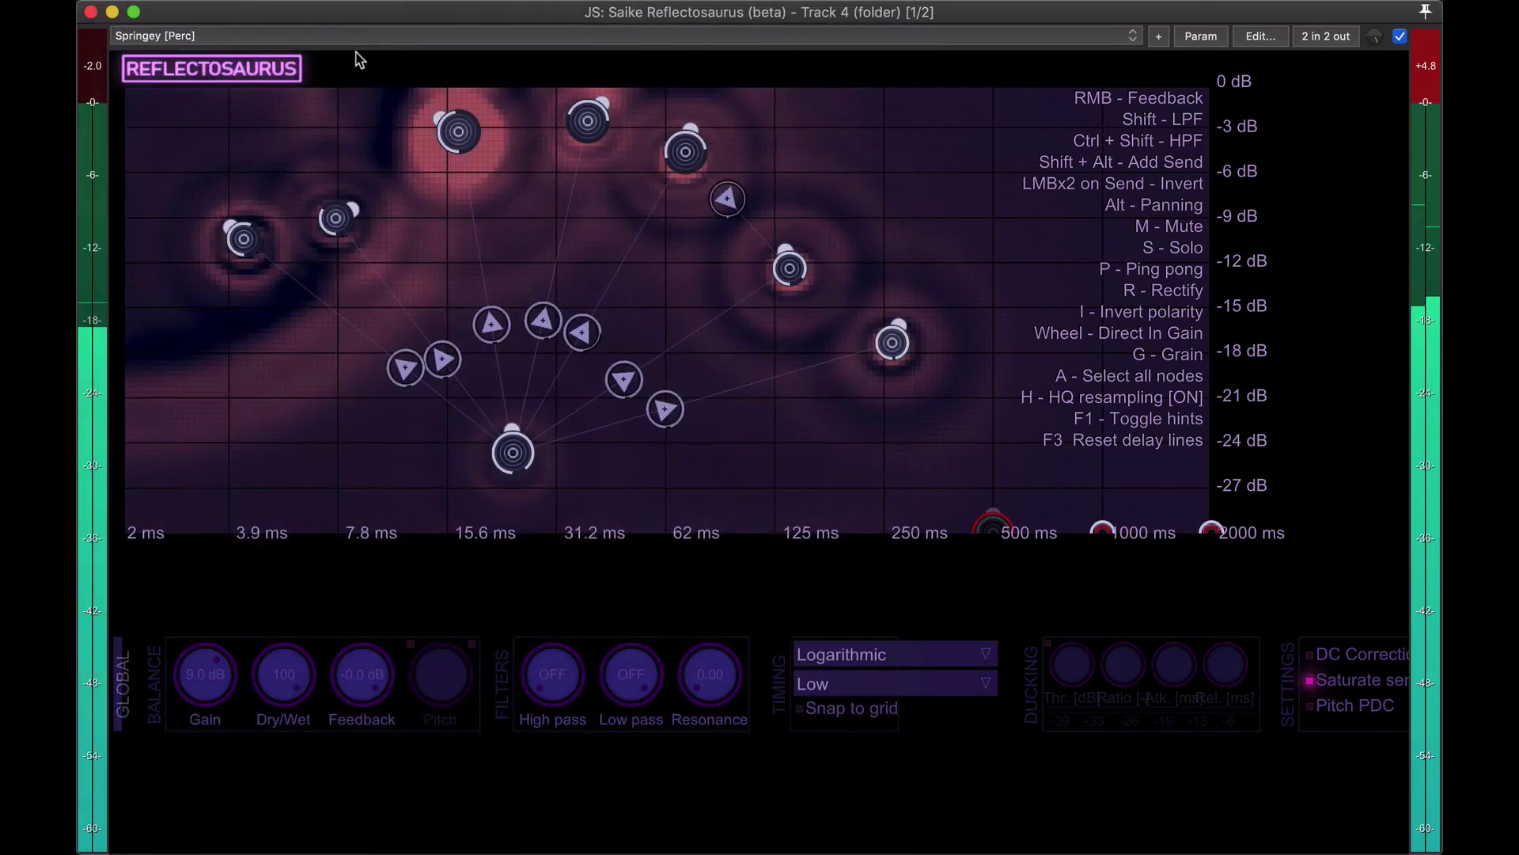
click(506, 36)
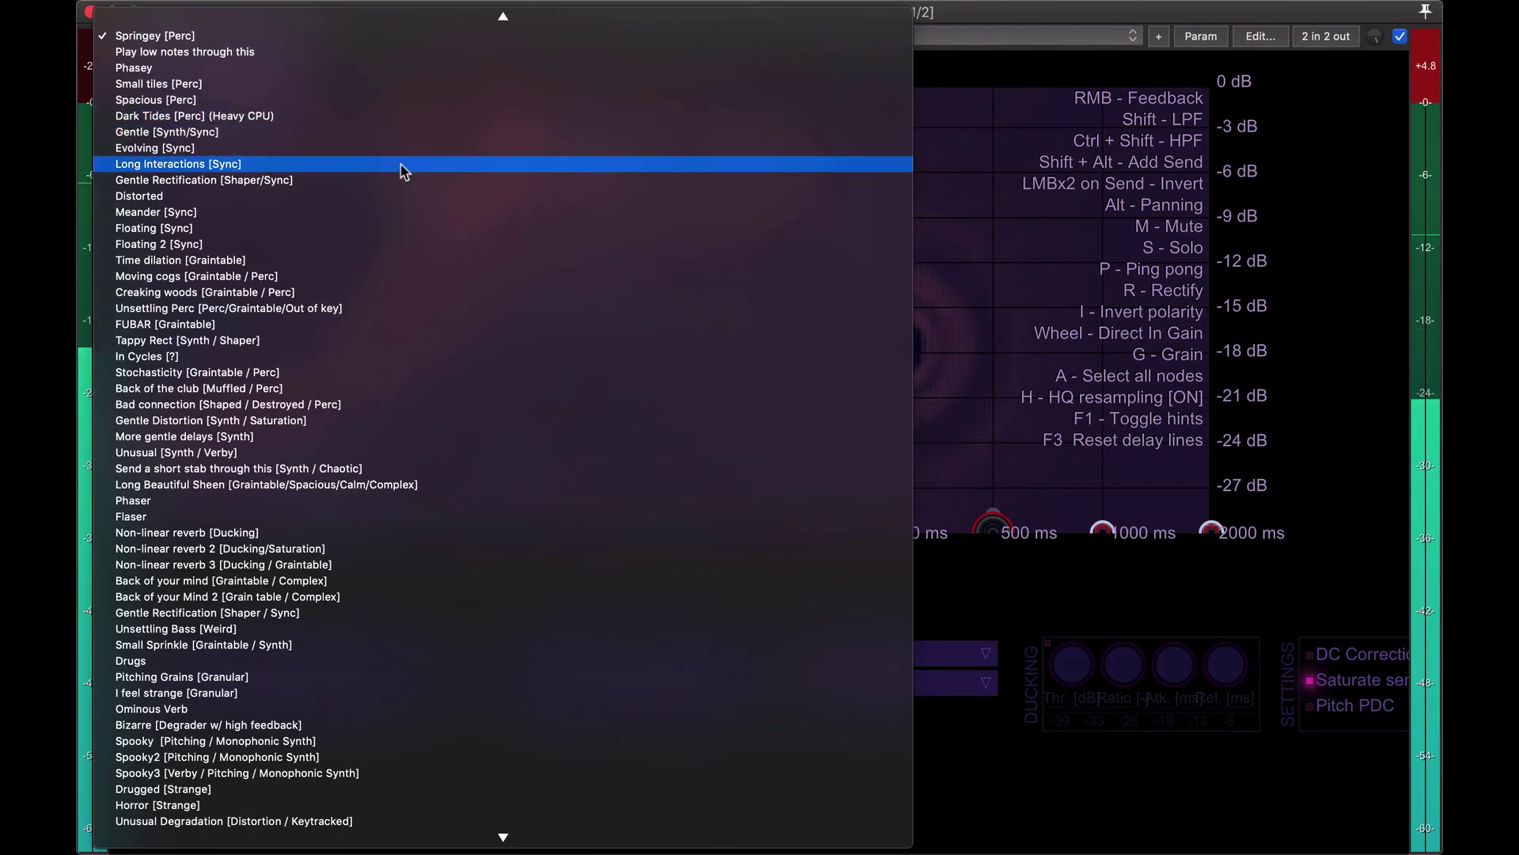
click(403, 164)
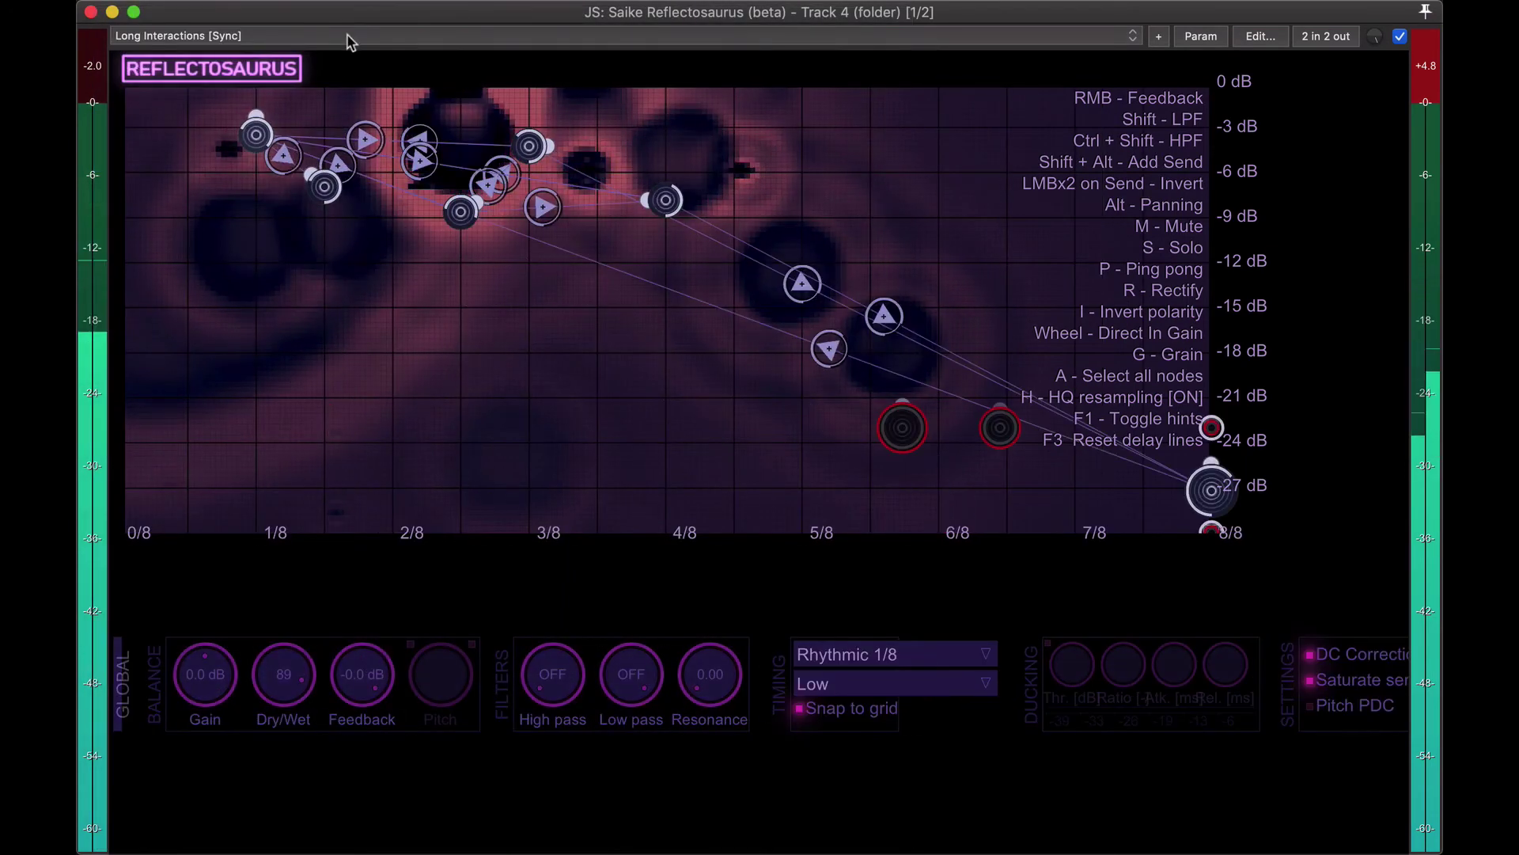
click(339, 39)
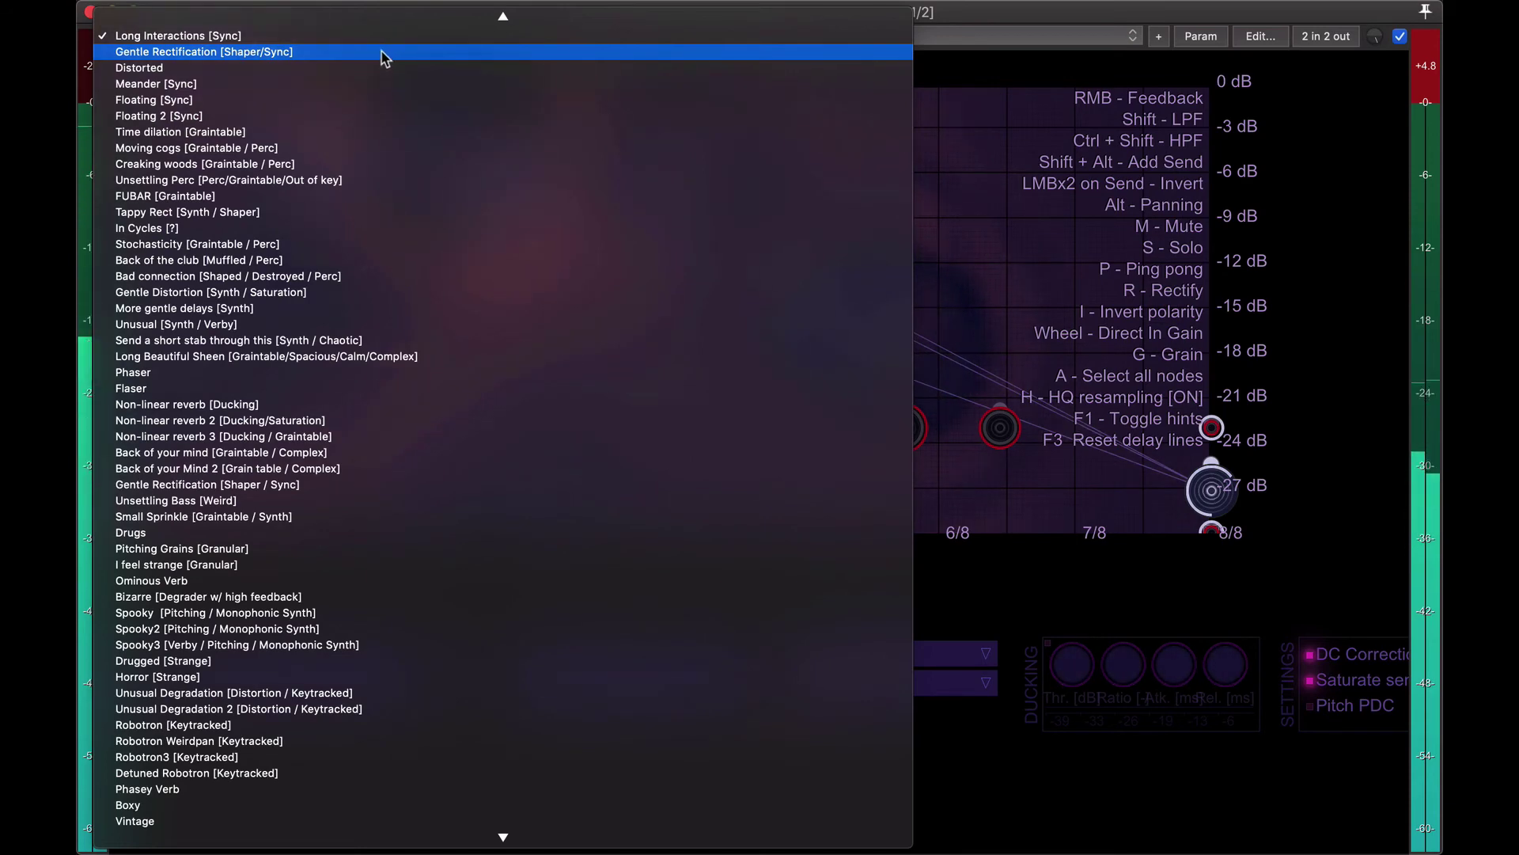
click(373, 84)
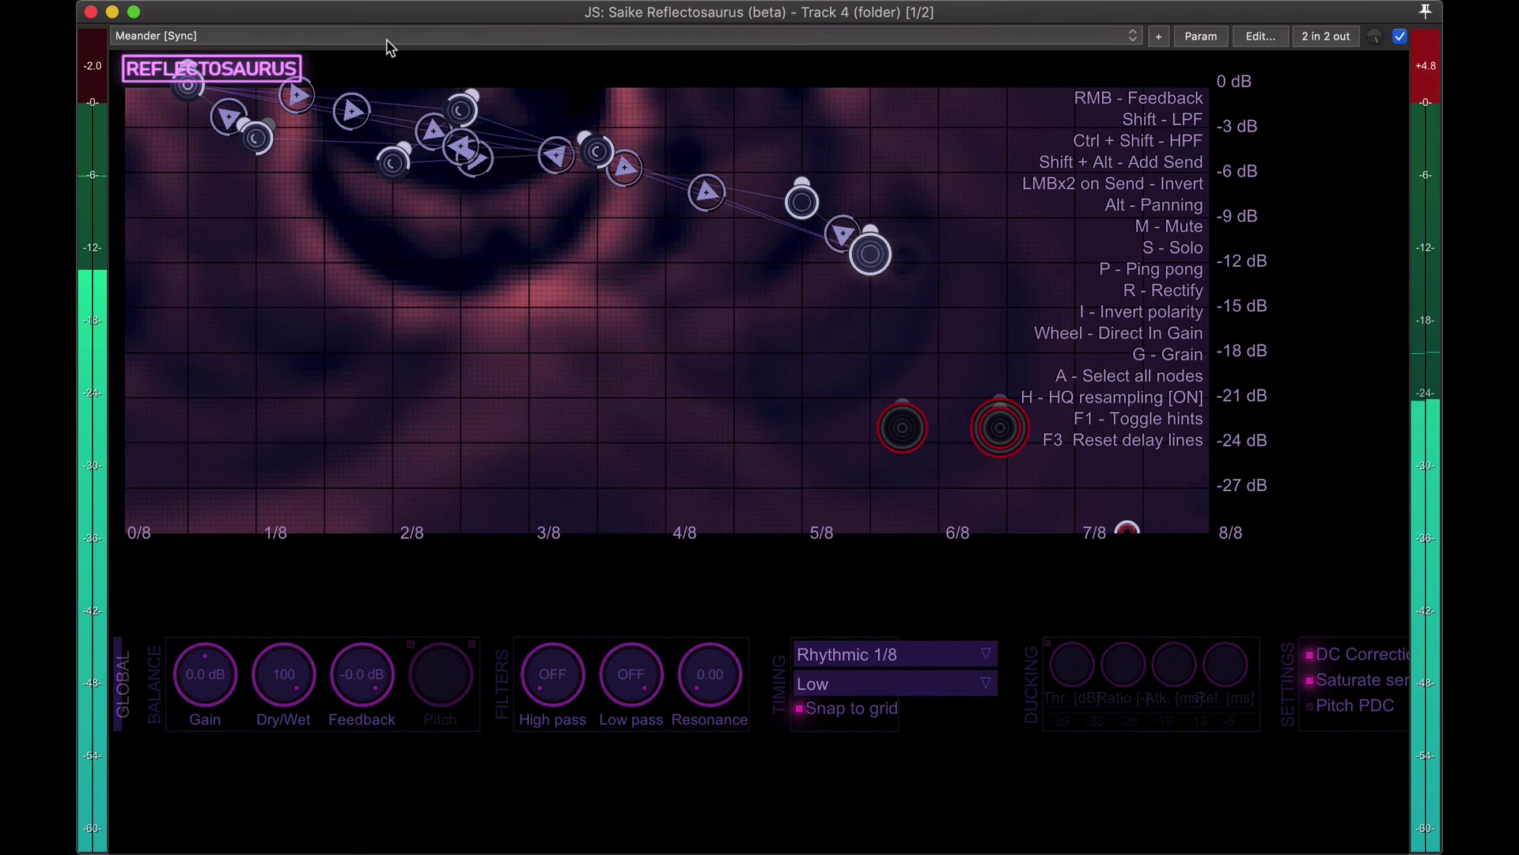
click(386, 39)
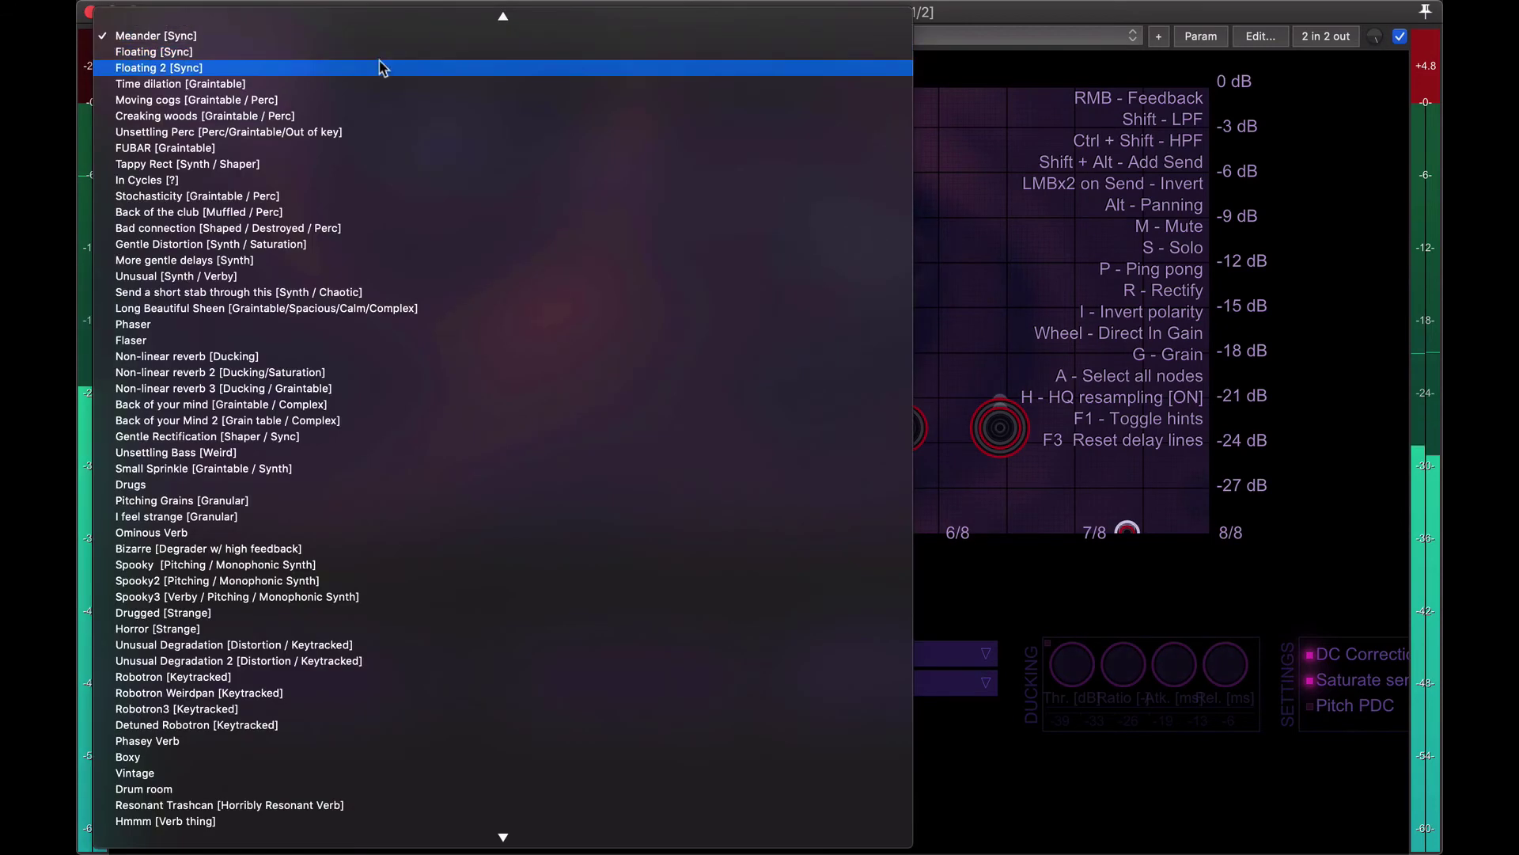
click(373, 100)
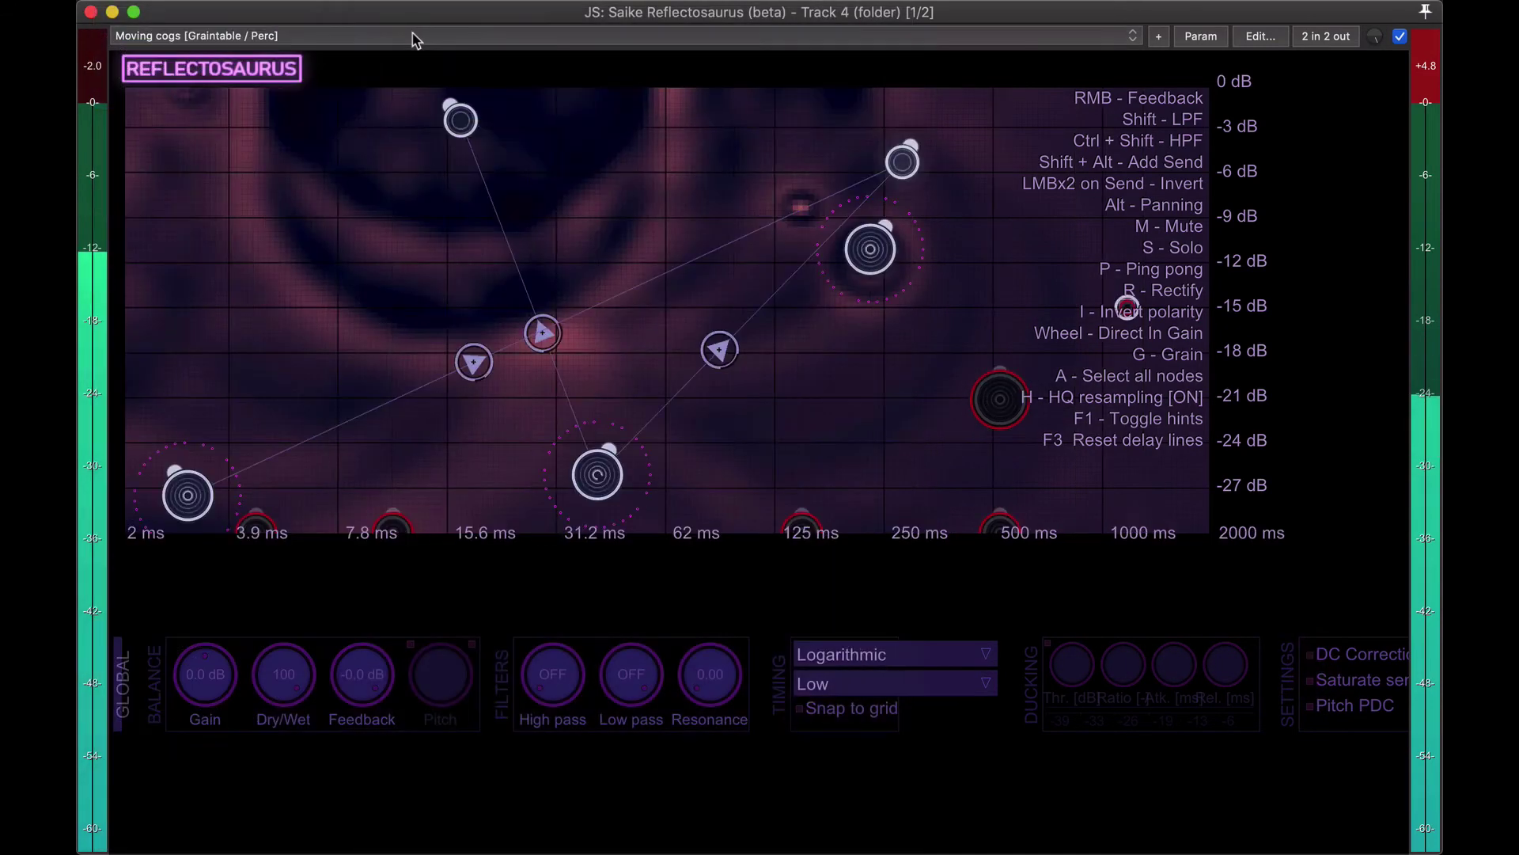
Load the Long Beautiful Sheen preset and adjust its Gain with the scroll wheel
click(411, 38)
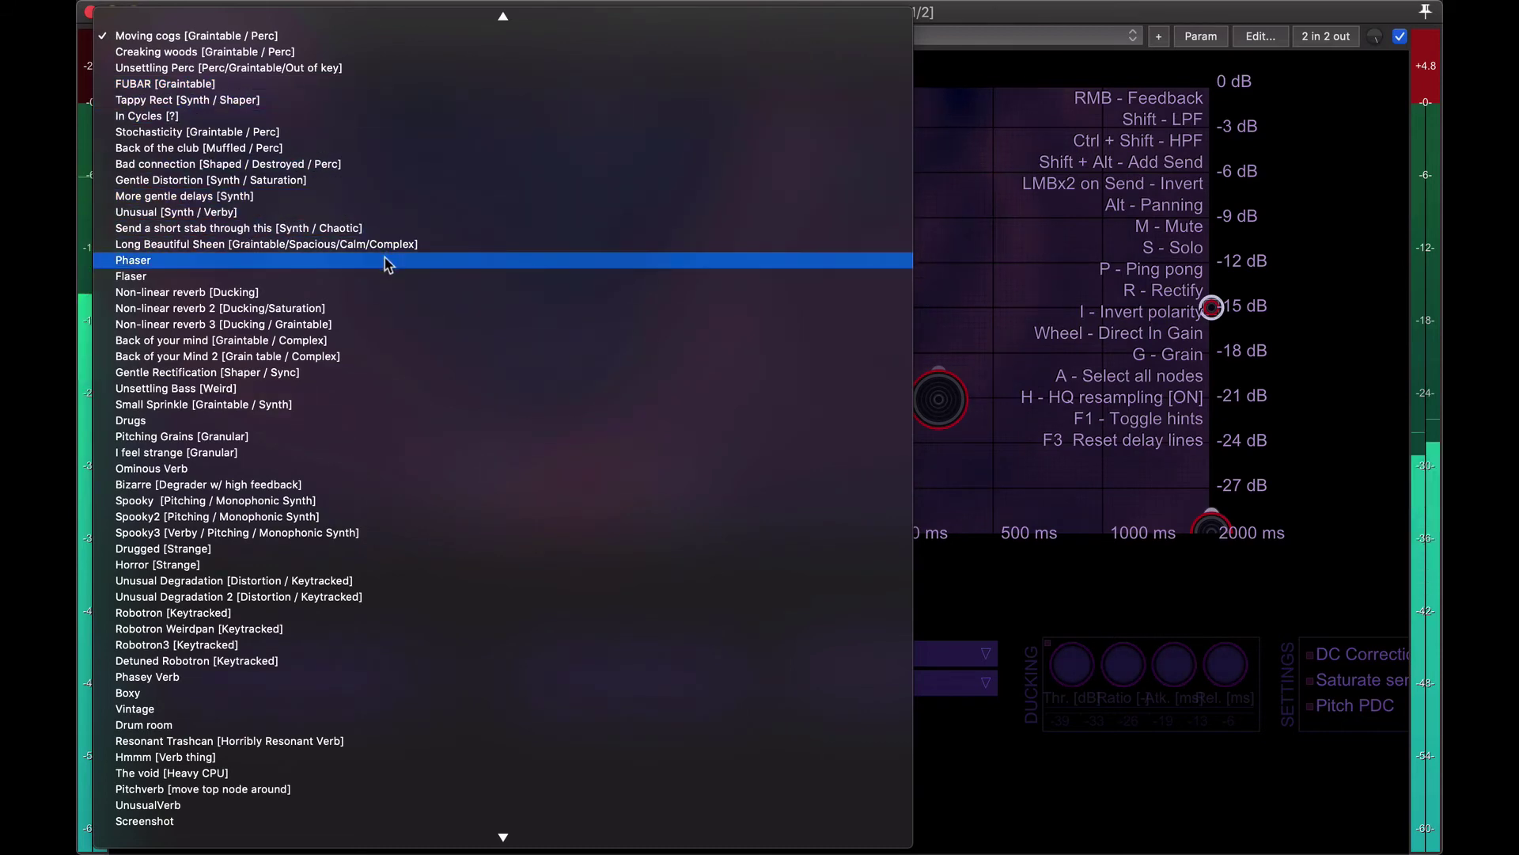
click(441, 251)
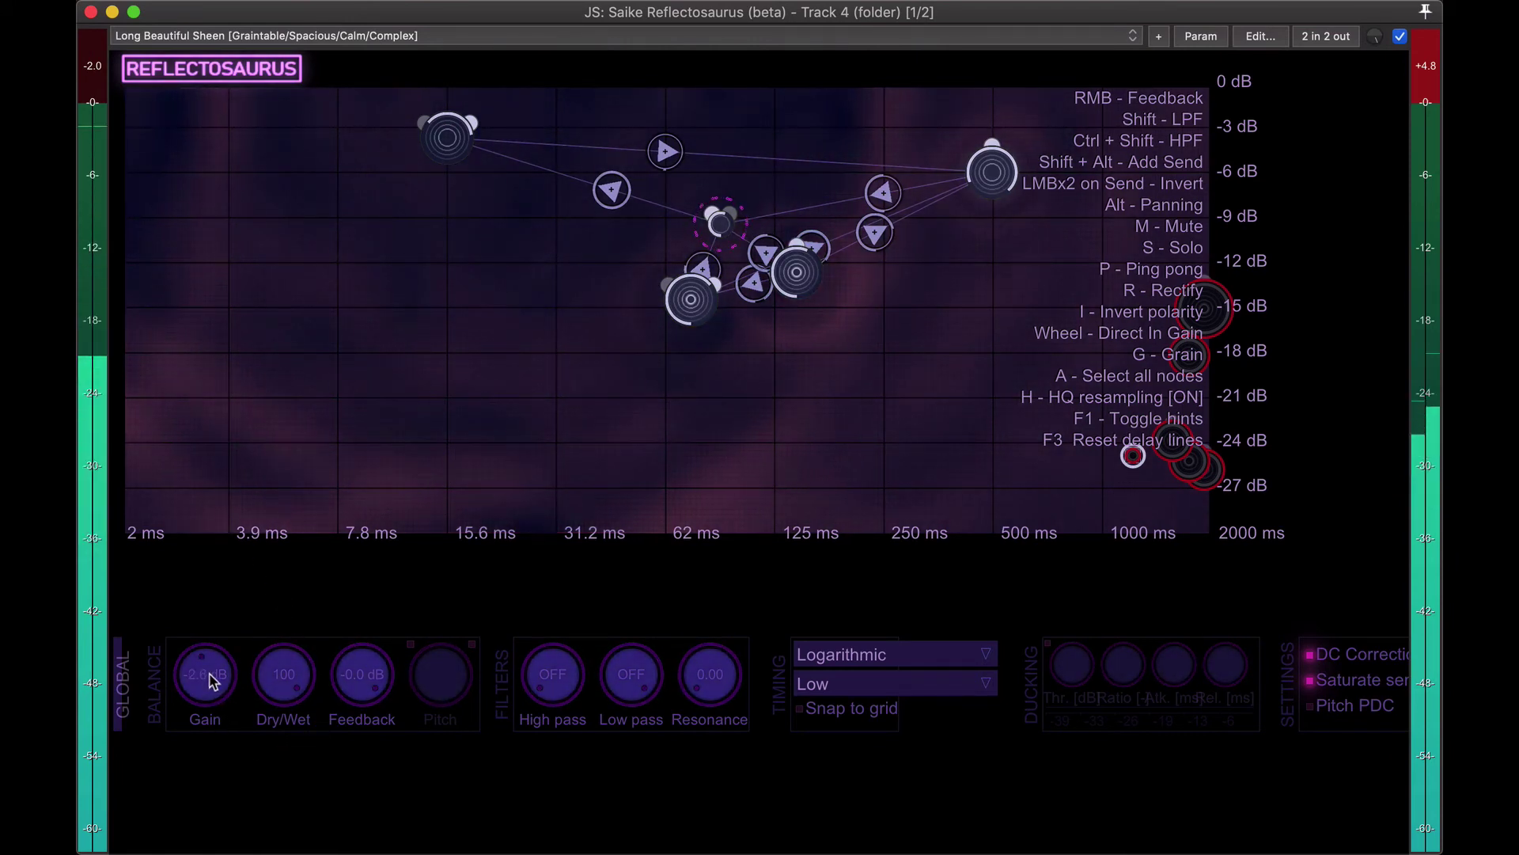
scroll(212, 675, up, 3)
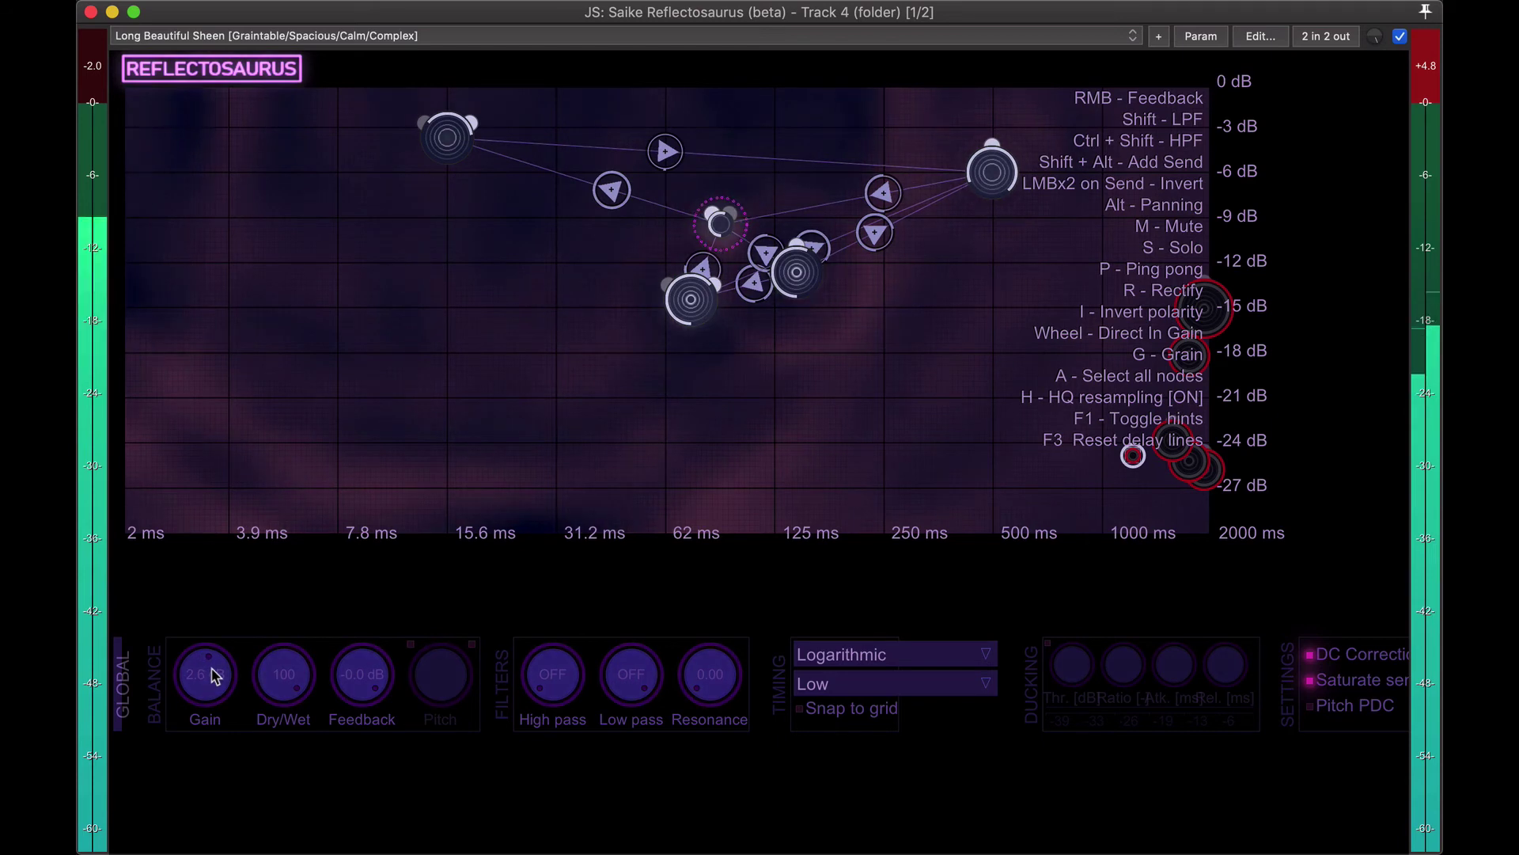
scroll(212, 676, down, 3)
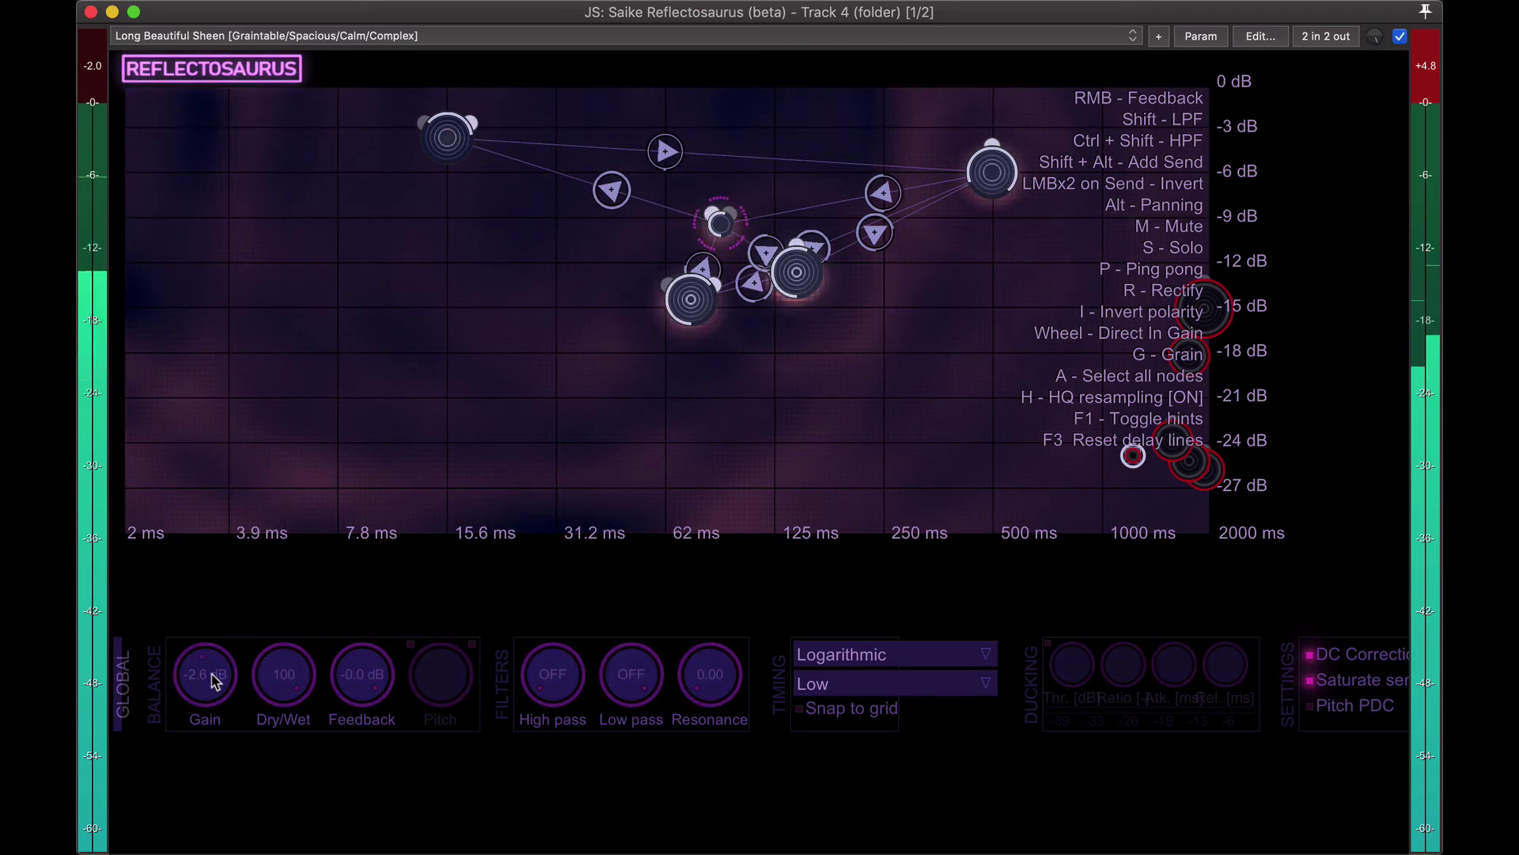
scroll(216, 677, up, 6)
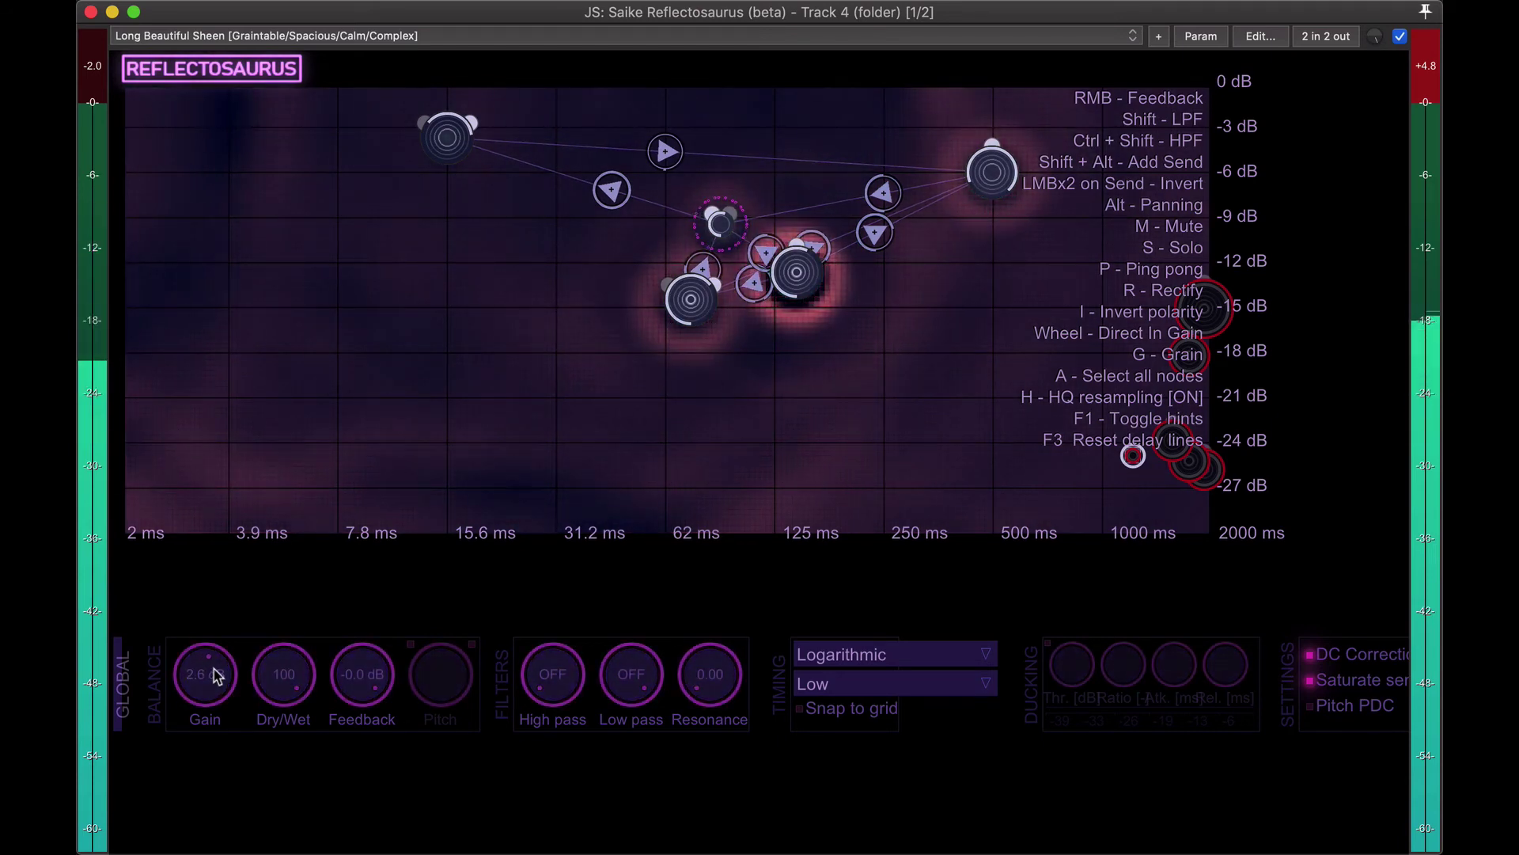
Switch Reflectosaurus to the Phaser preset
click(440, 35)
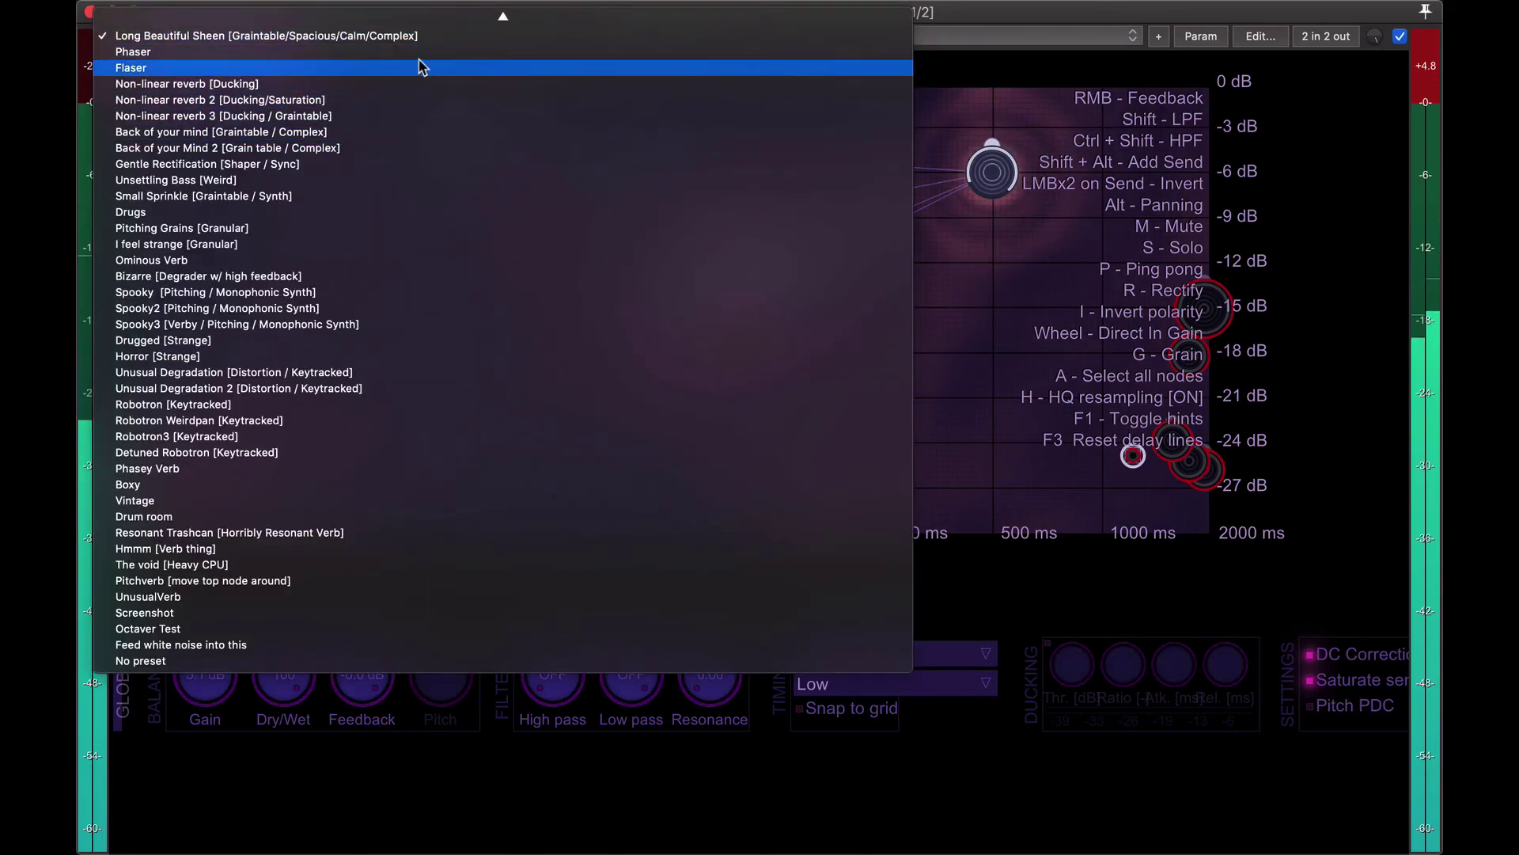
click(462, 50)
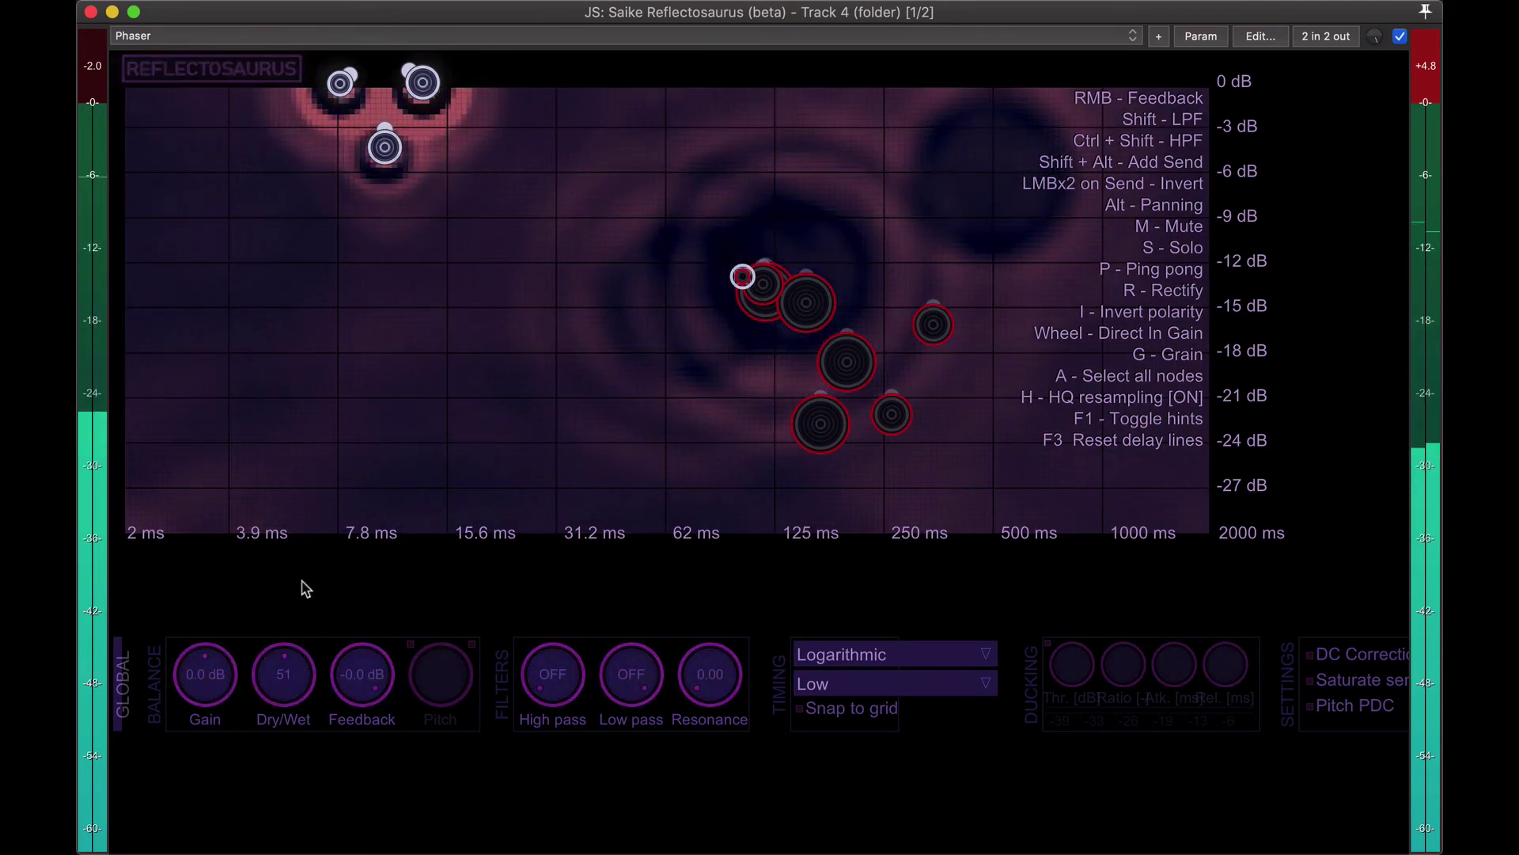
click(439, 41)
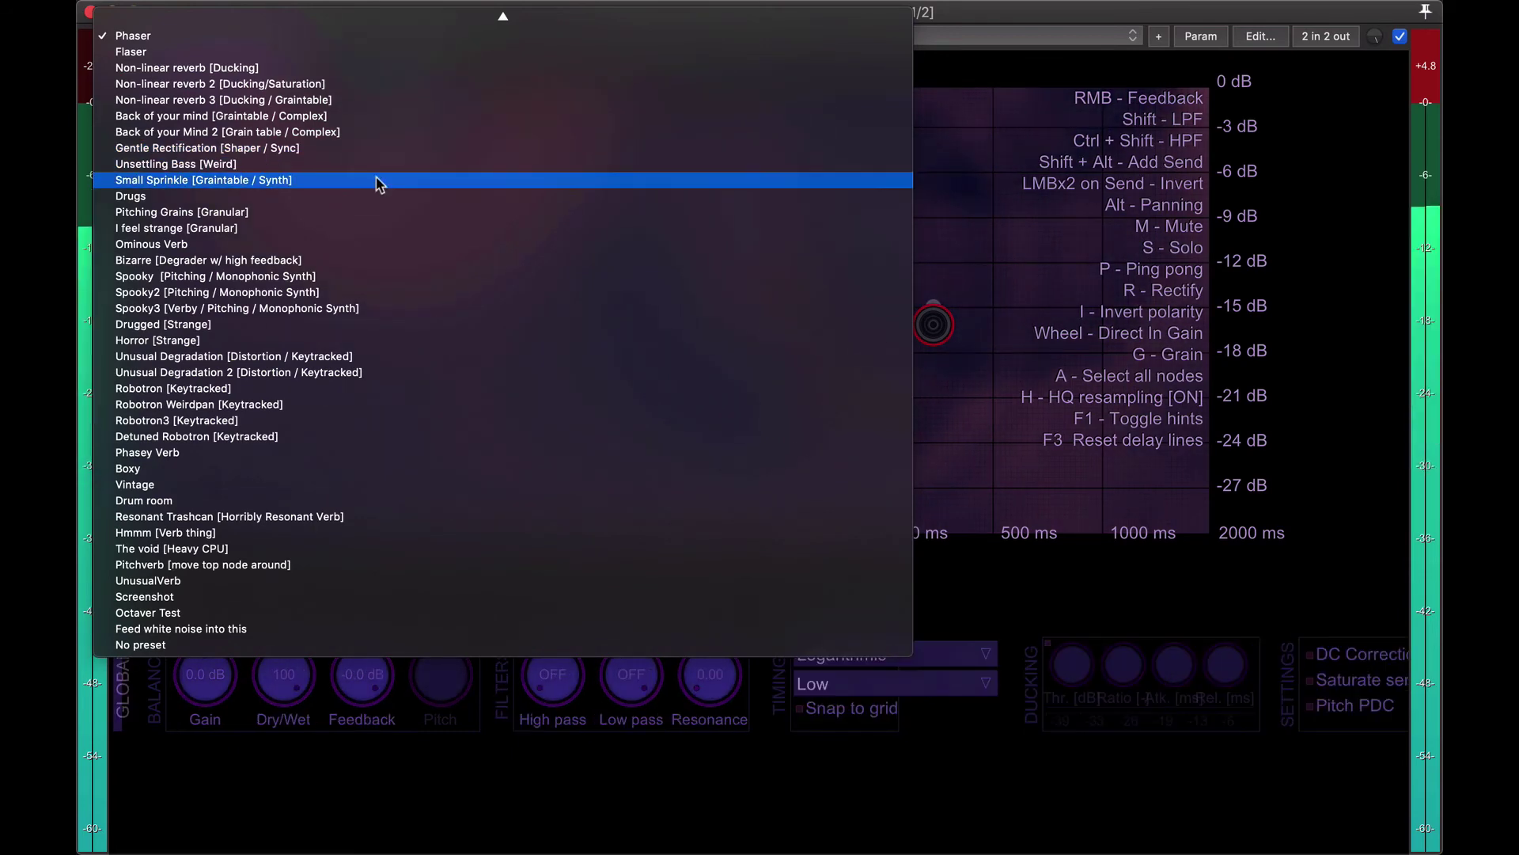
Load the I feel strange preset and raise its global Gain to 7.7 dB
click(351, 230)
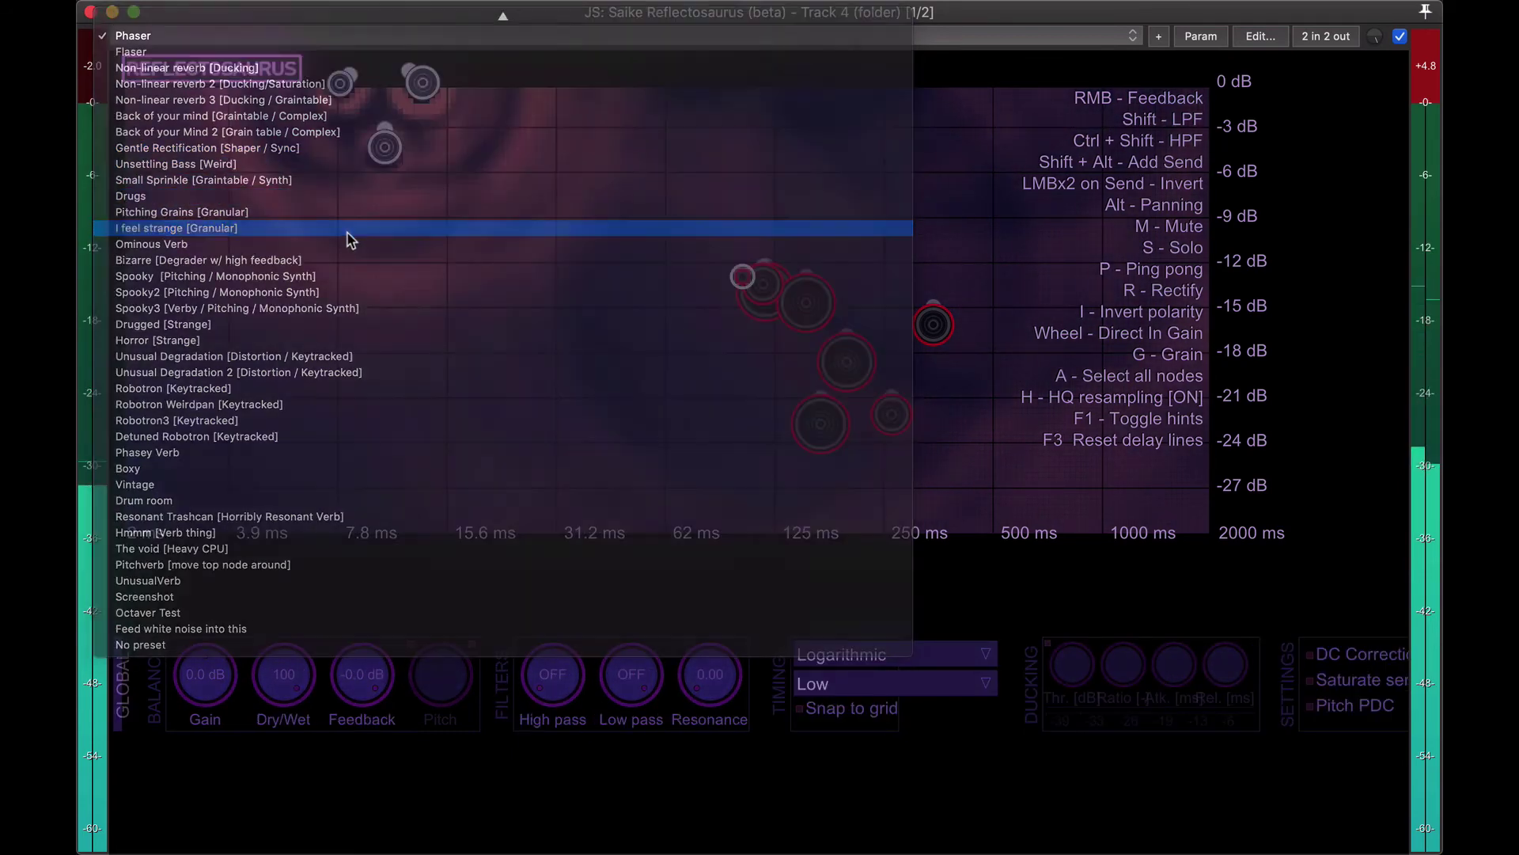
click(425, 158)
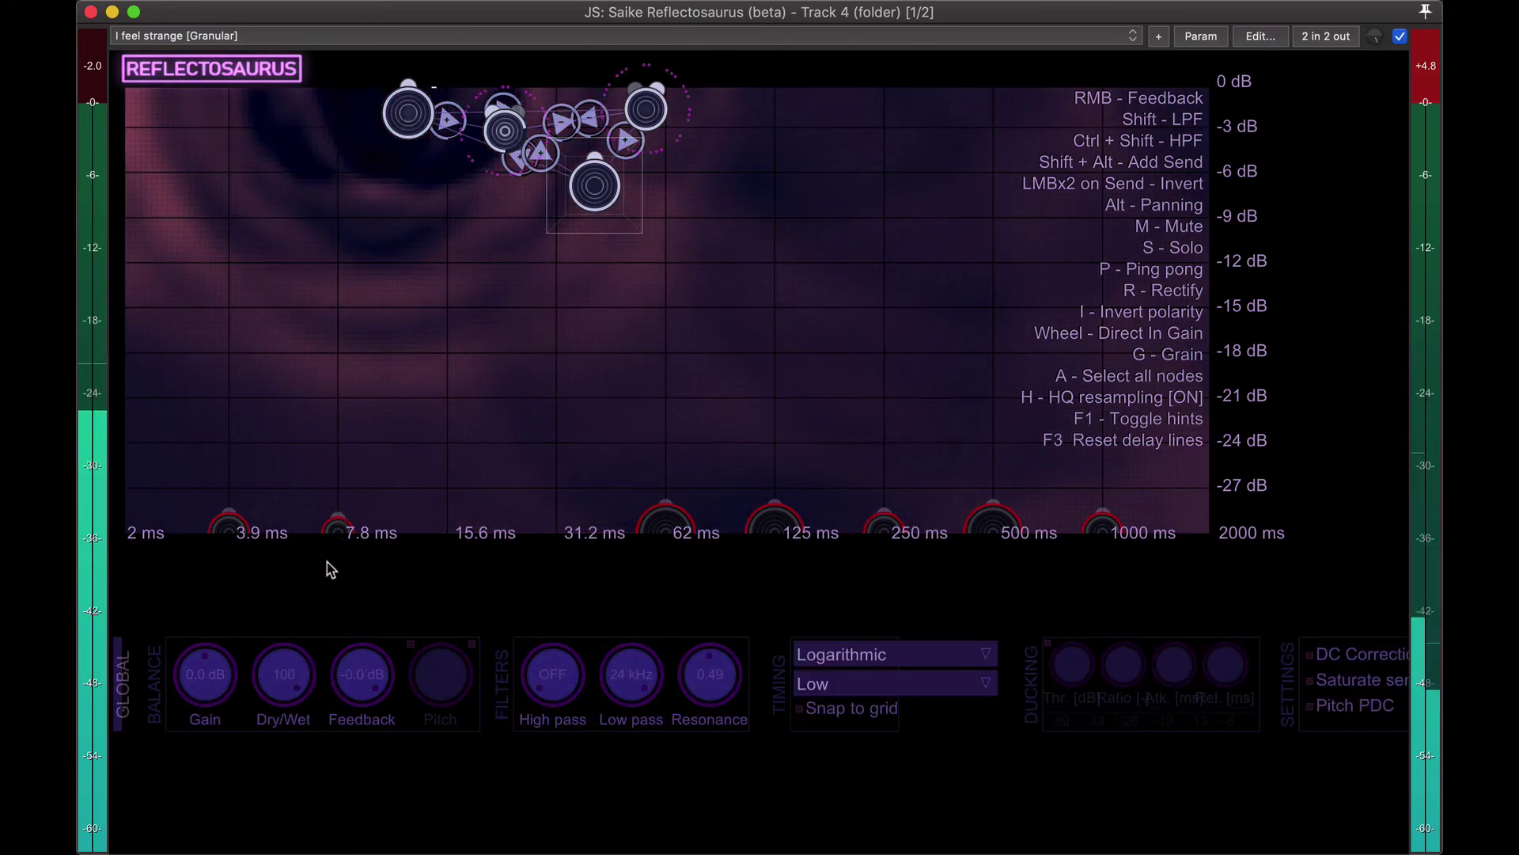
scroll(210, 679, up, 5)
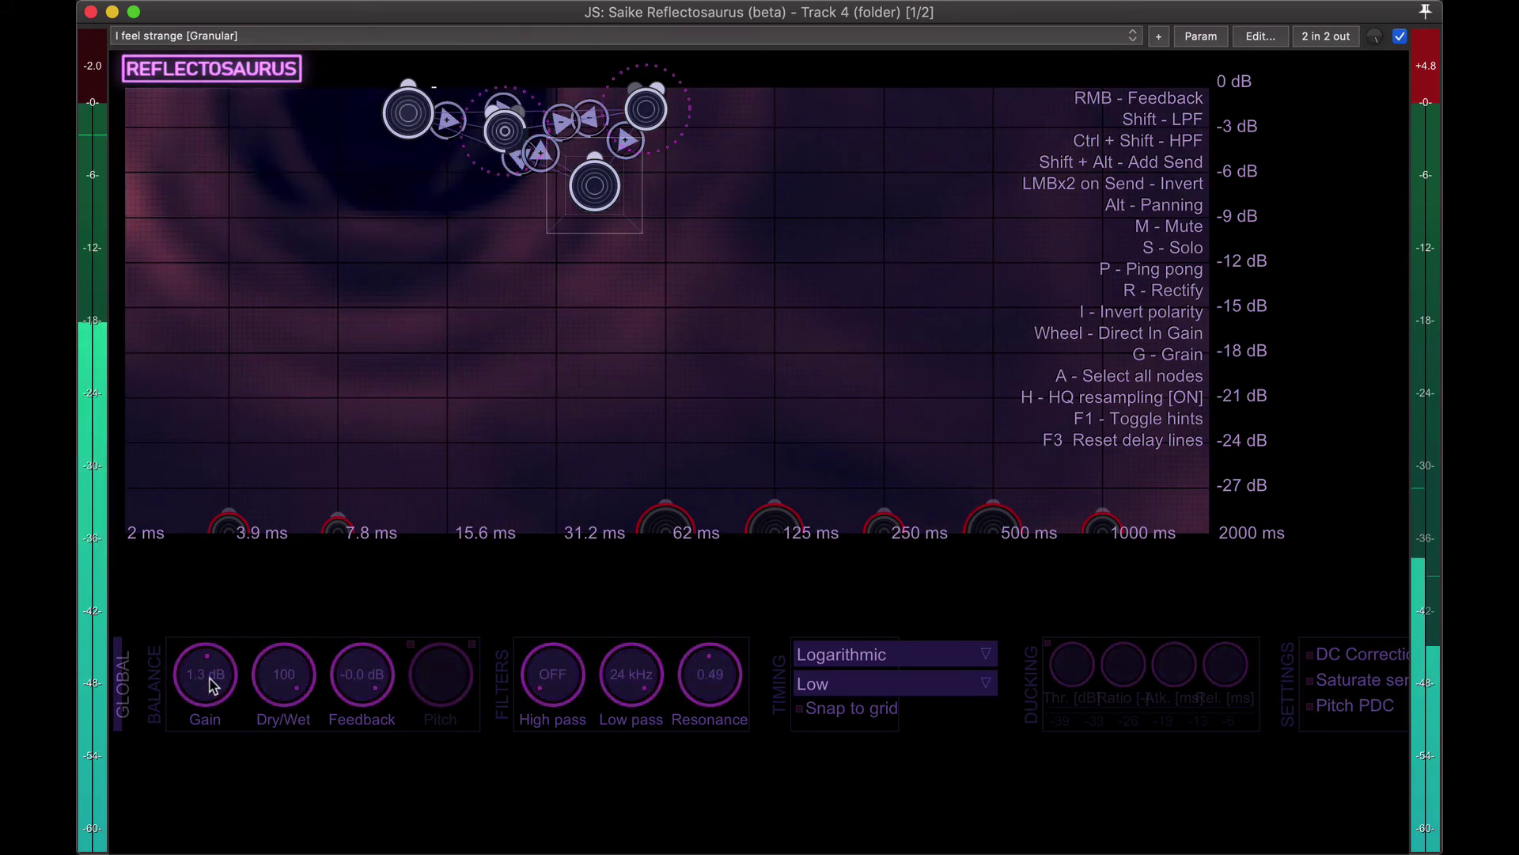
scroll(214, 680, up, 3)
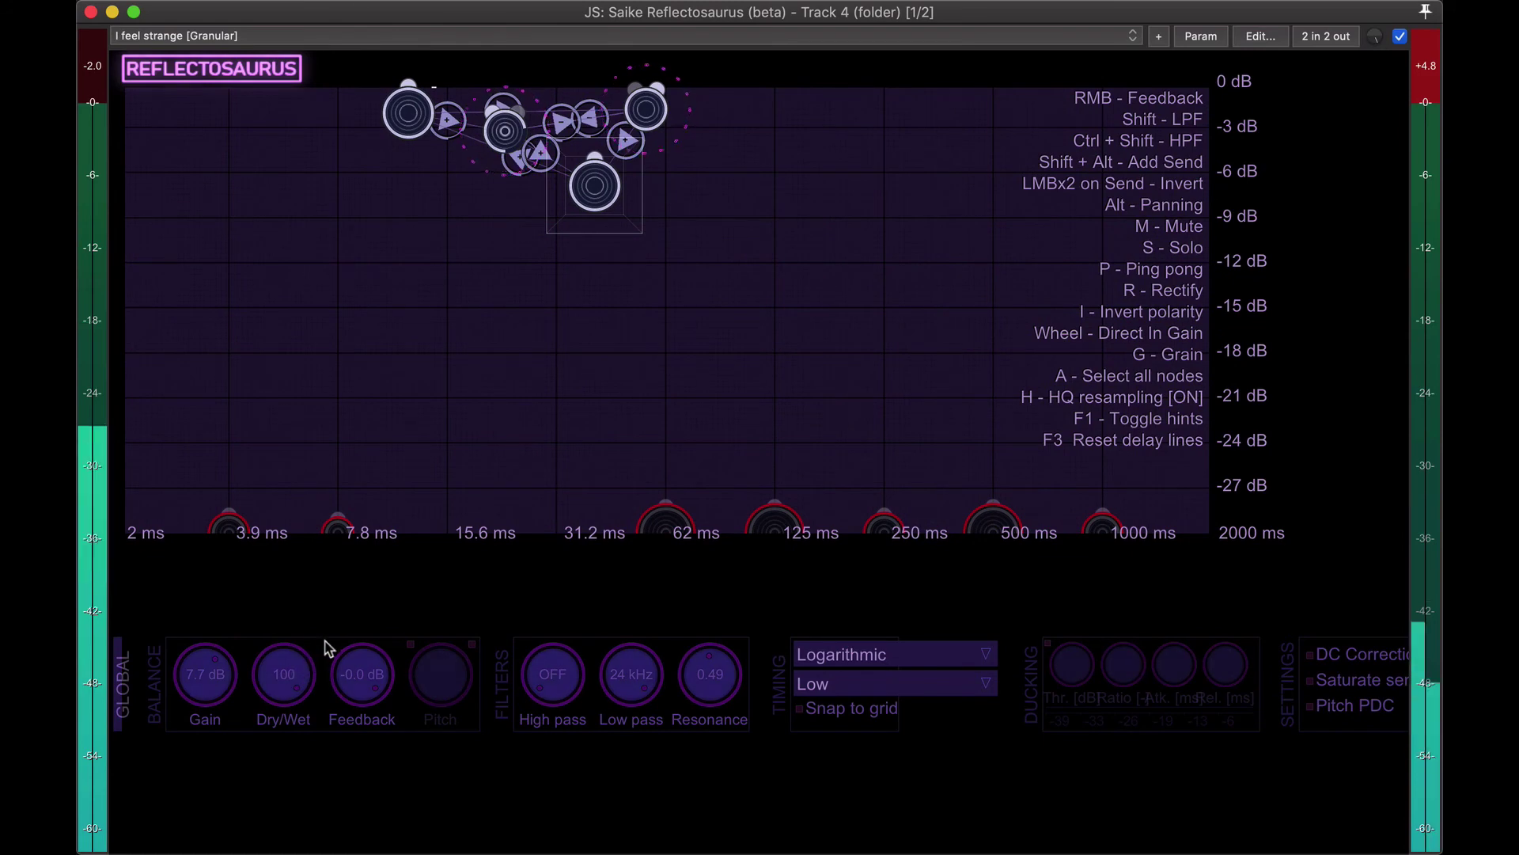
Switch to the Ominous Verb preset and dismiss the preset list
click(521, 40)
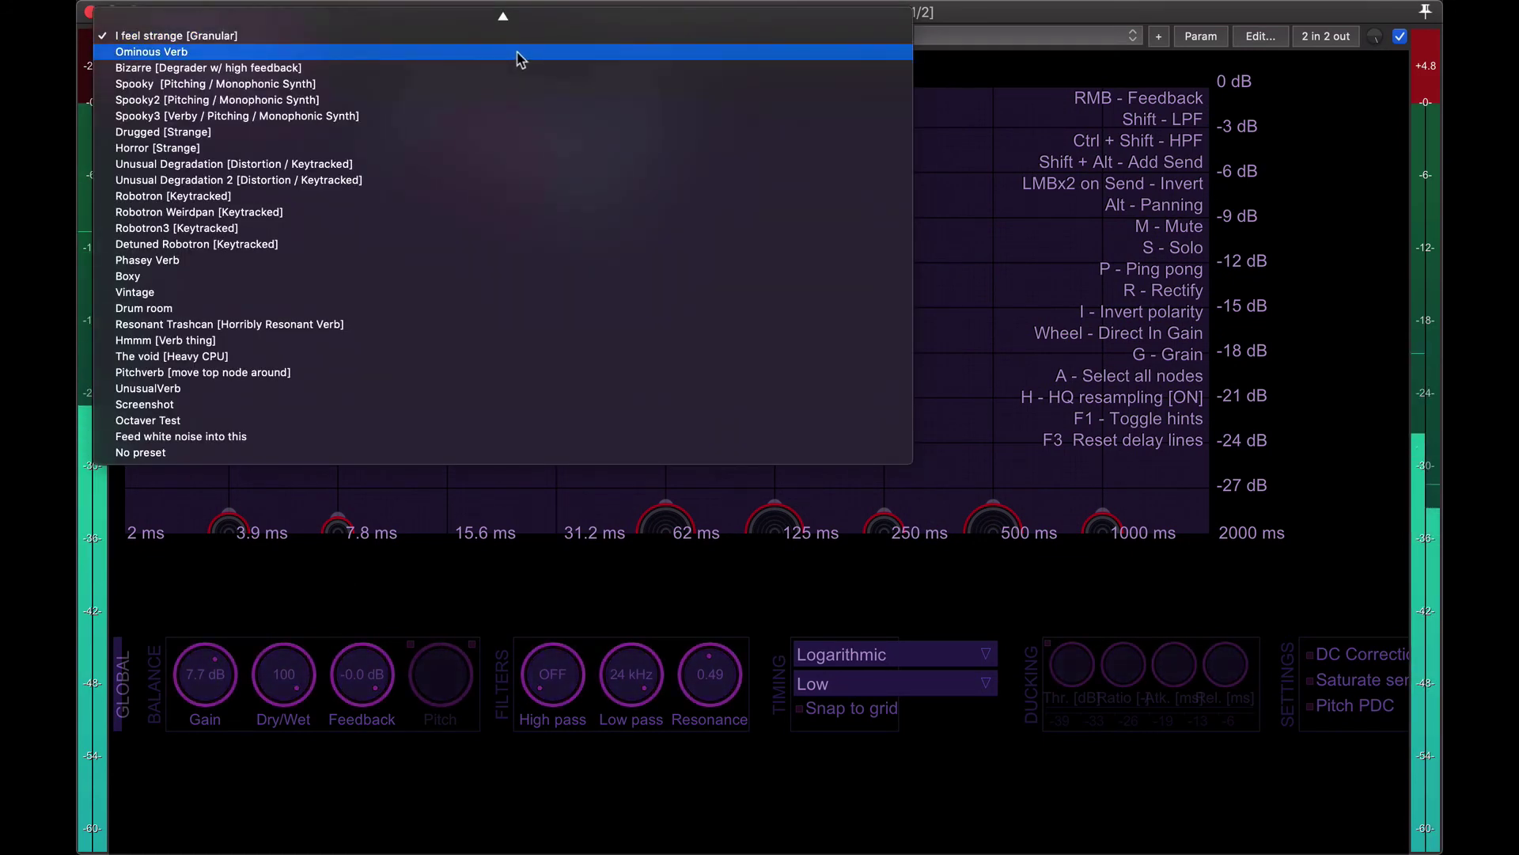
click(518, 53)
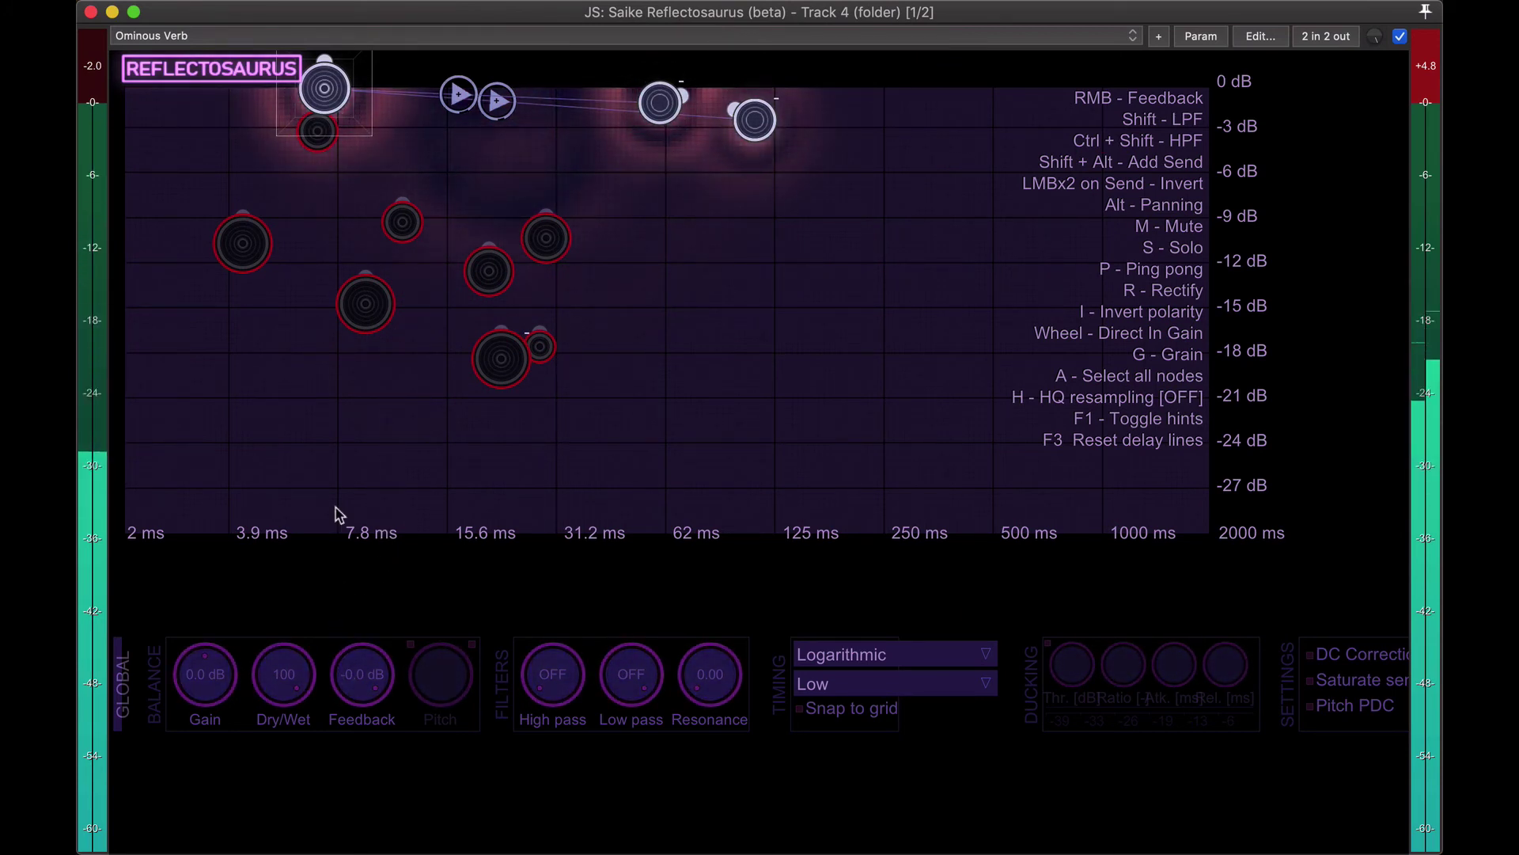
click(454, 37)
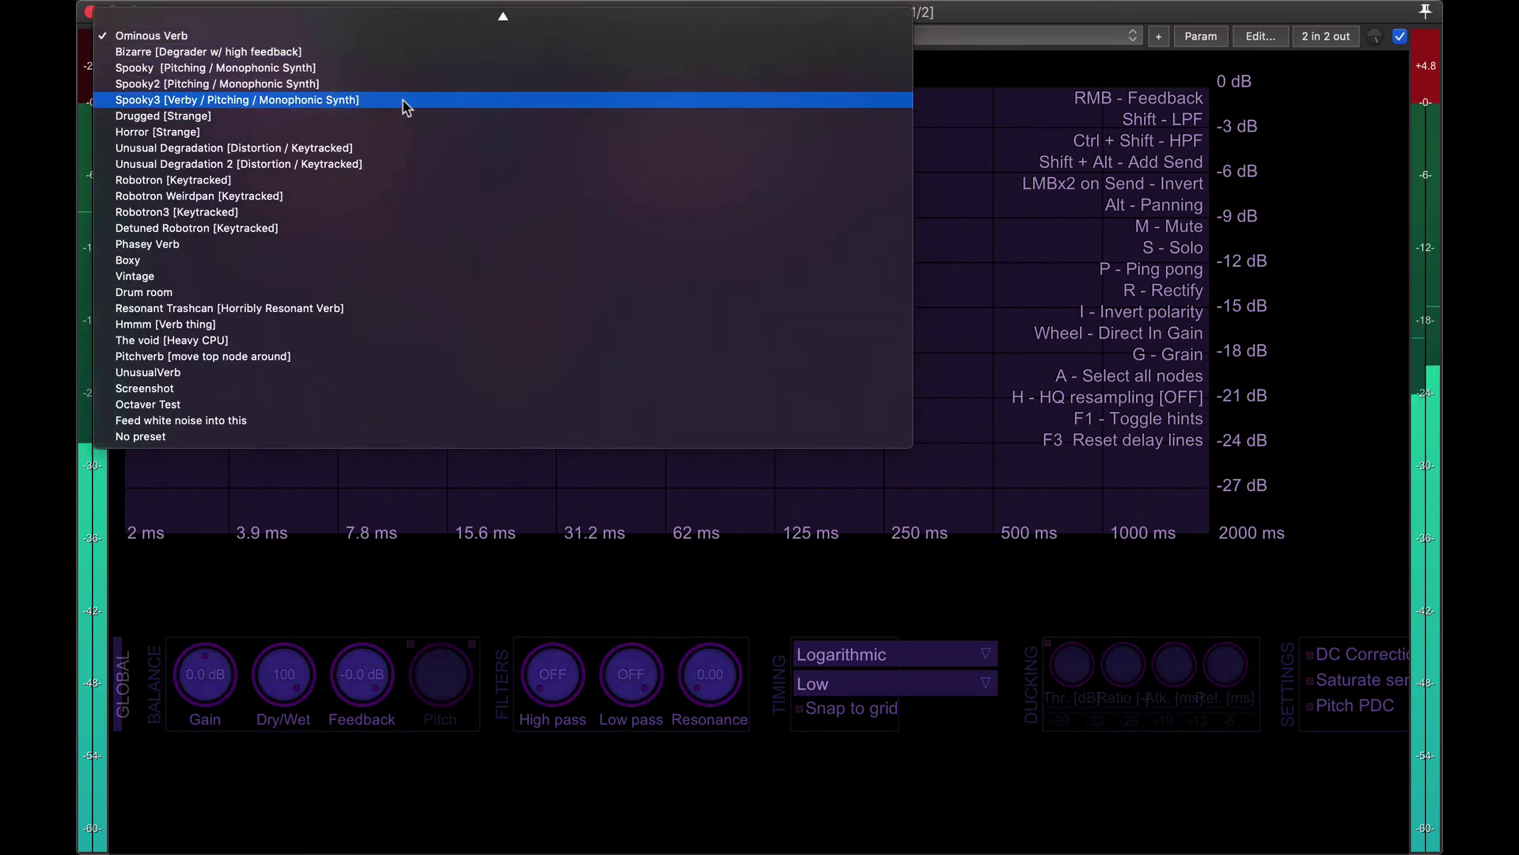
click(329, 587)
Close the Reflectosaurus window, stop playback at 75.1.00, and bring up the Extensions > ReaPack submenu
key(Escape)
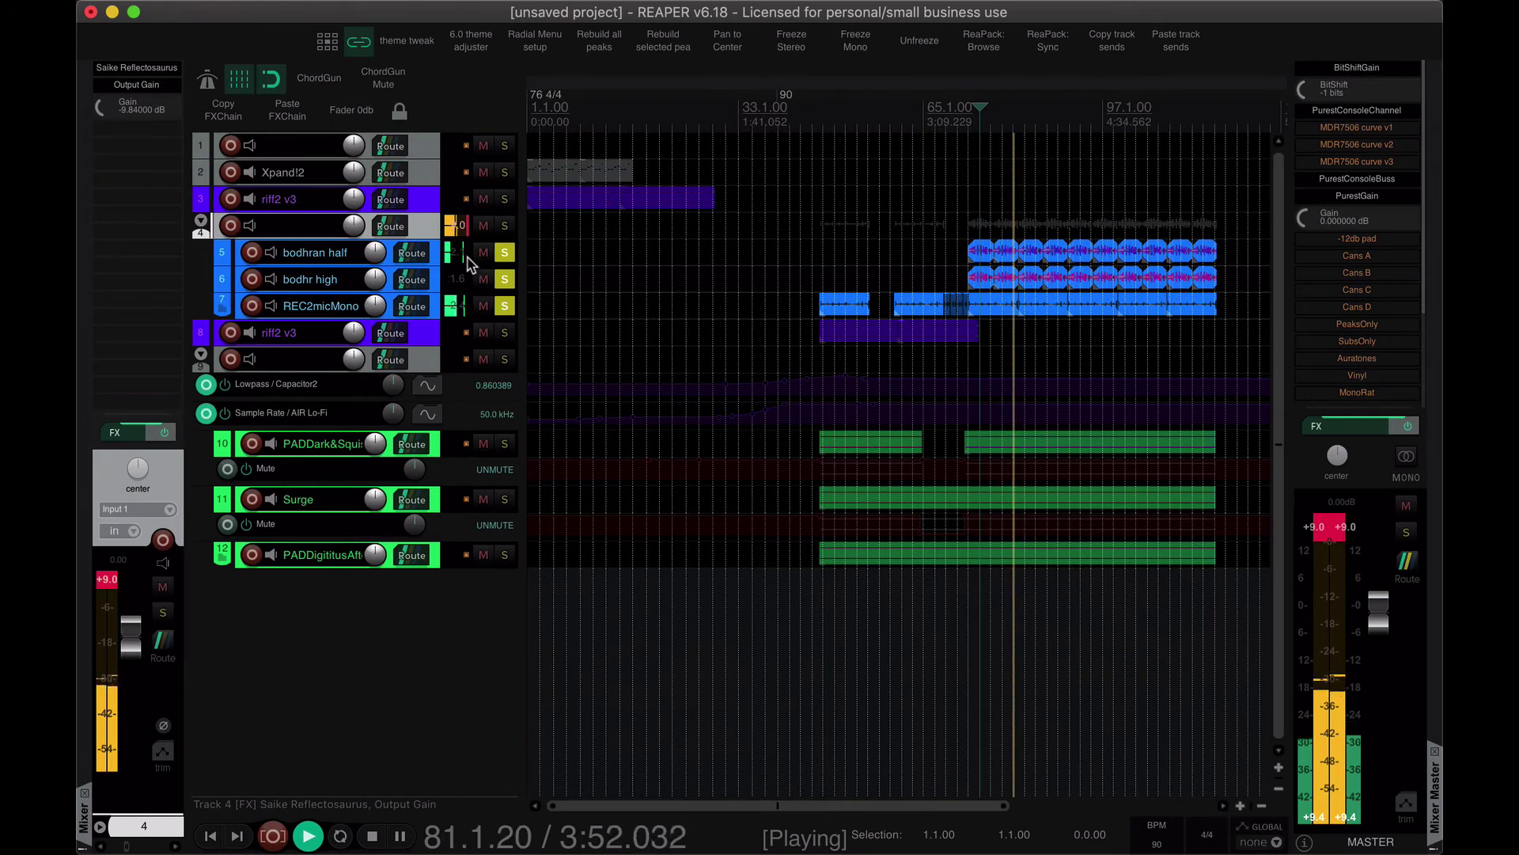
key(space)
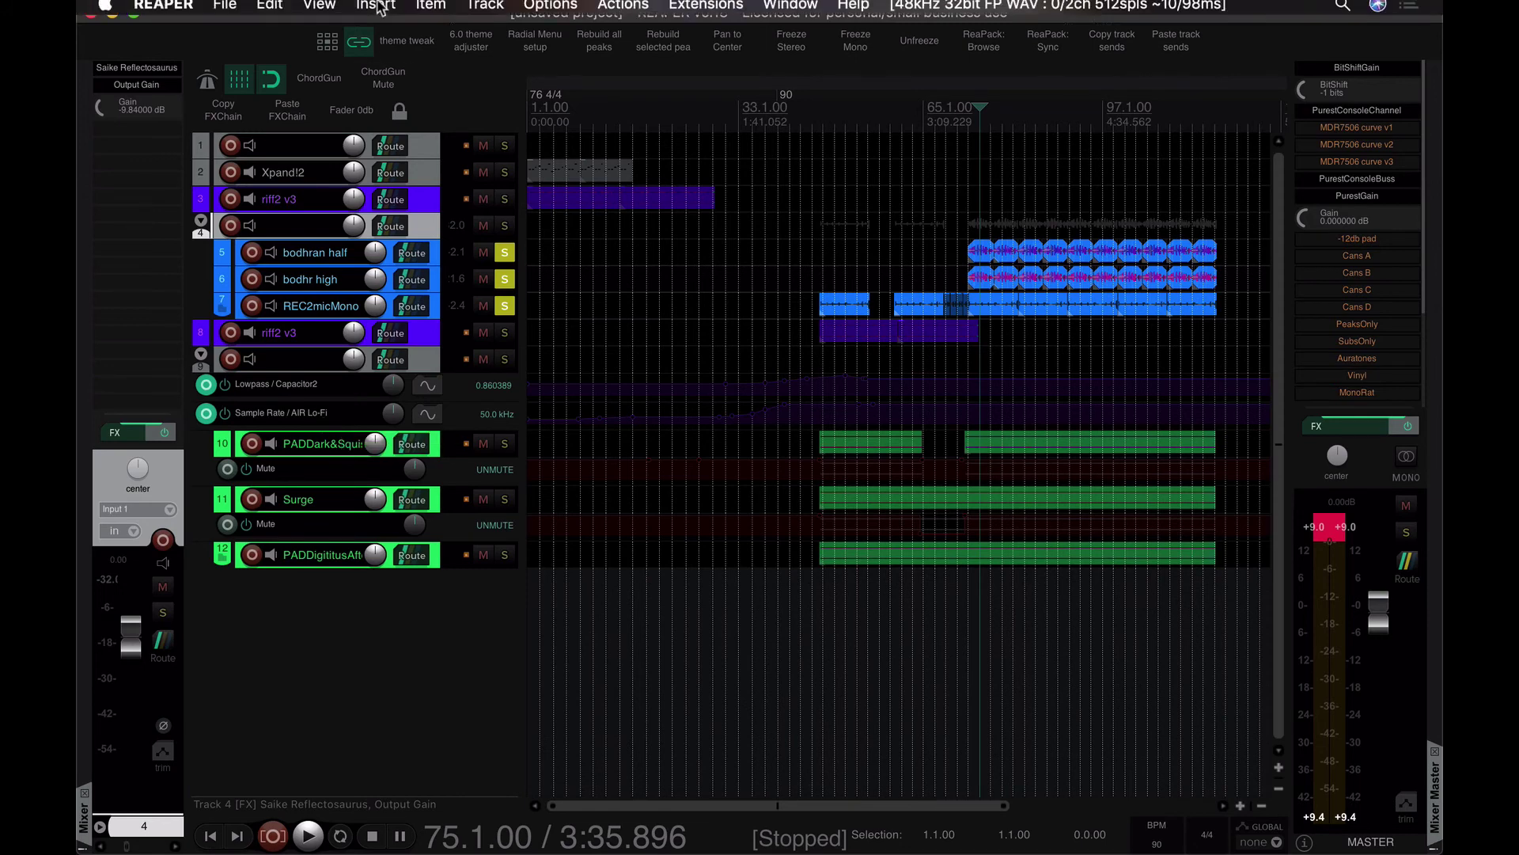
click(542, 9)
mouse_move(609, 8)
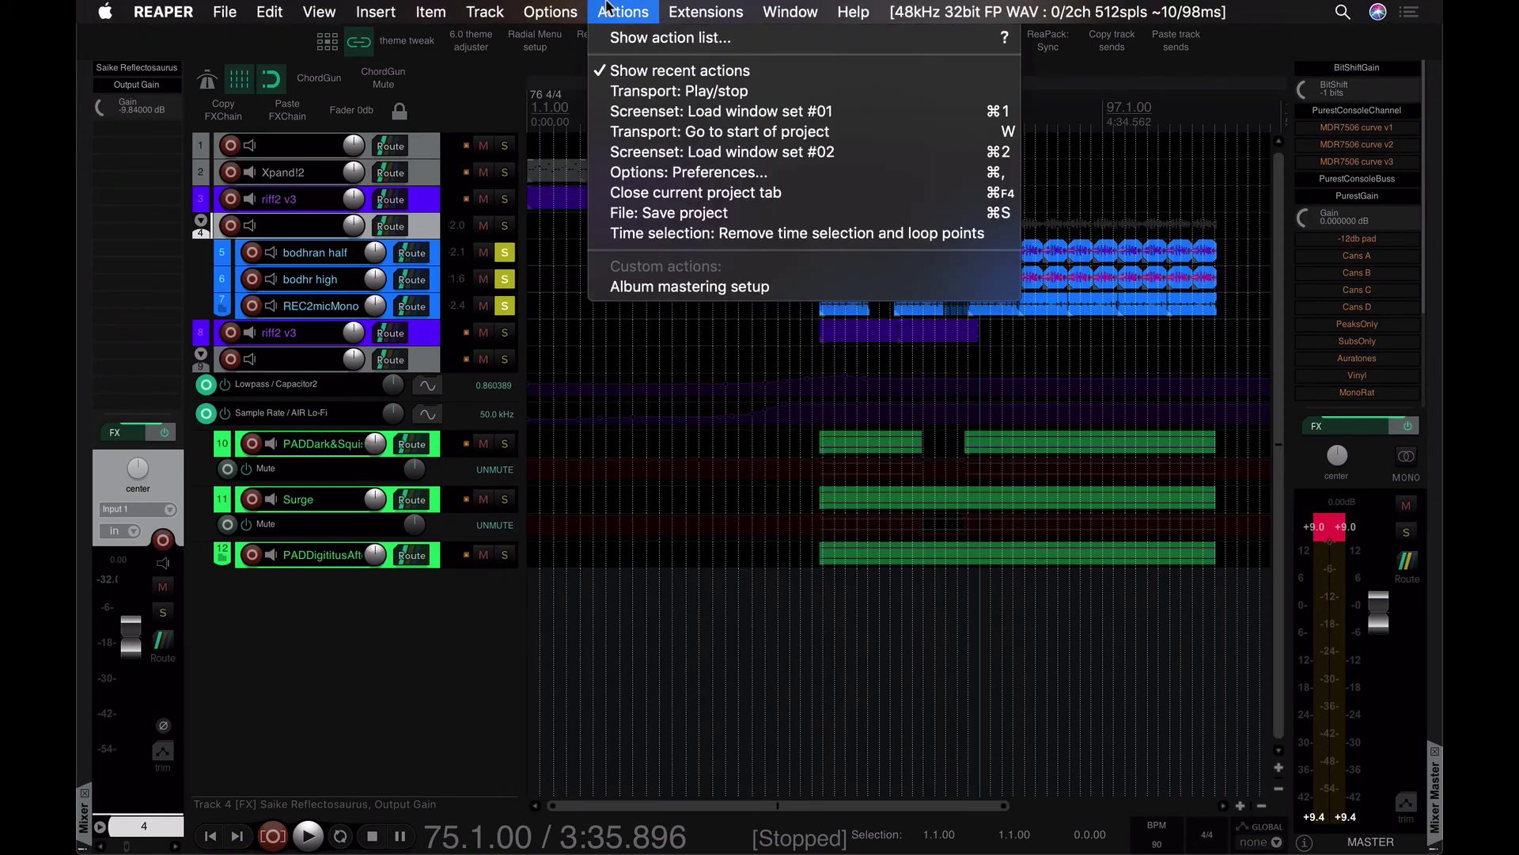
mouse_move(694, 8)
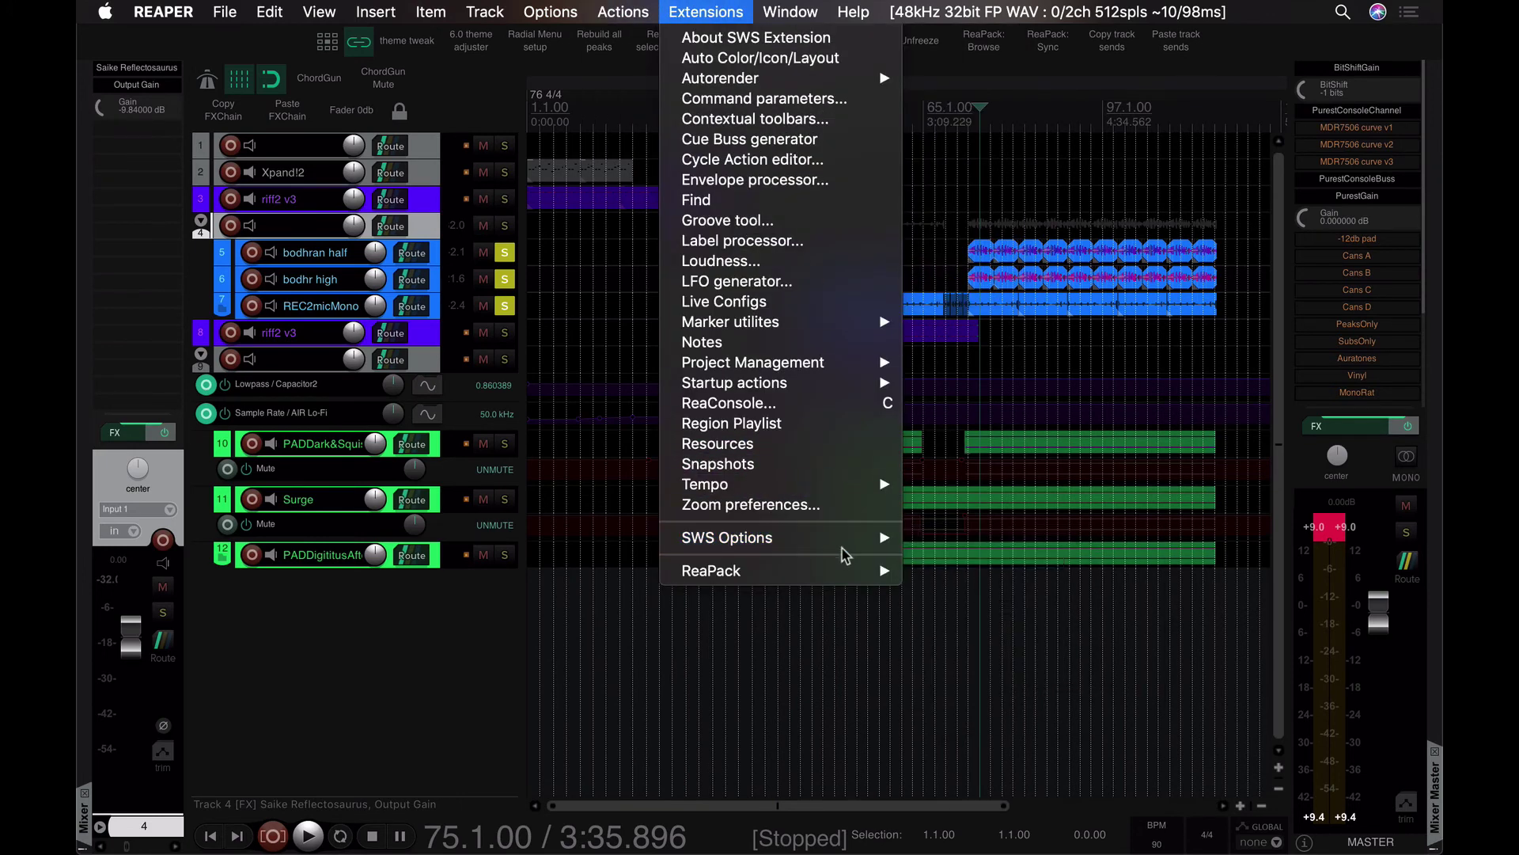
mouse_move(845, 569)
Open the ReaPack package browser and filter the list to 'saike' packages
mouse_move(696, 582)
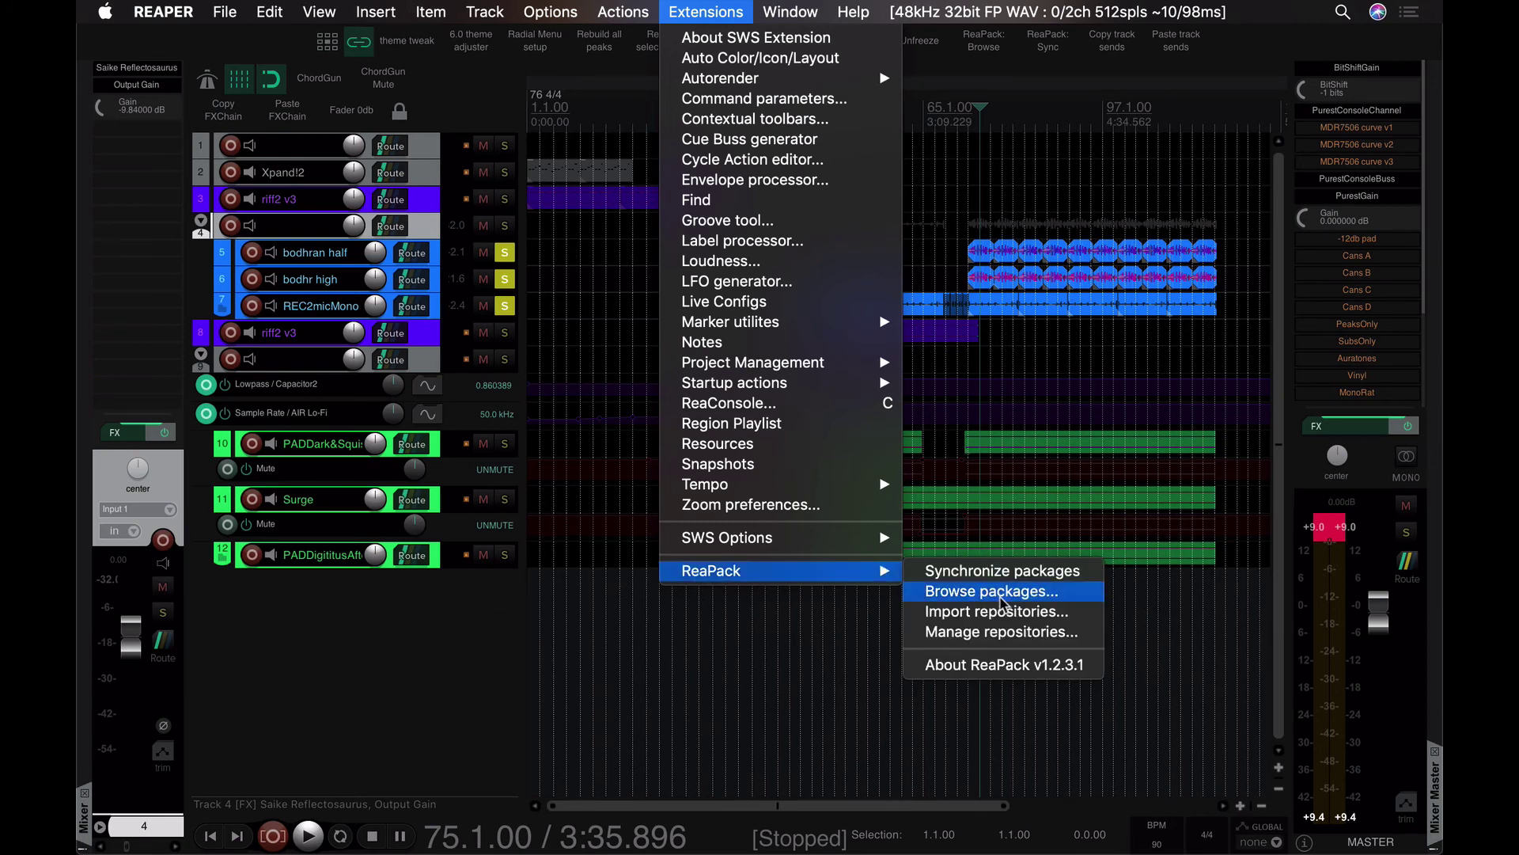
click(1000, 593)
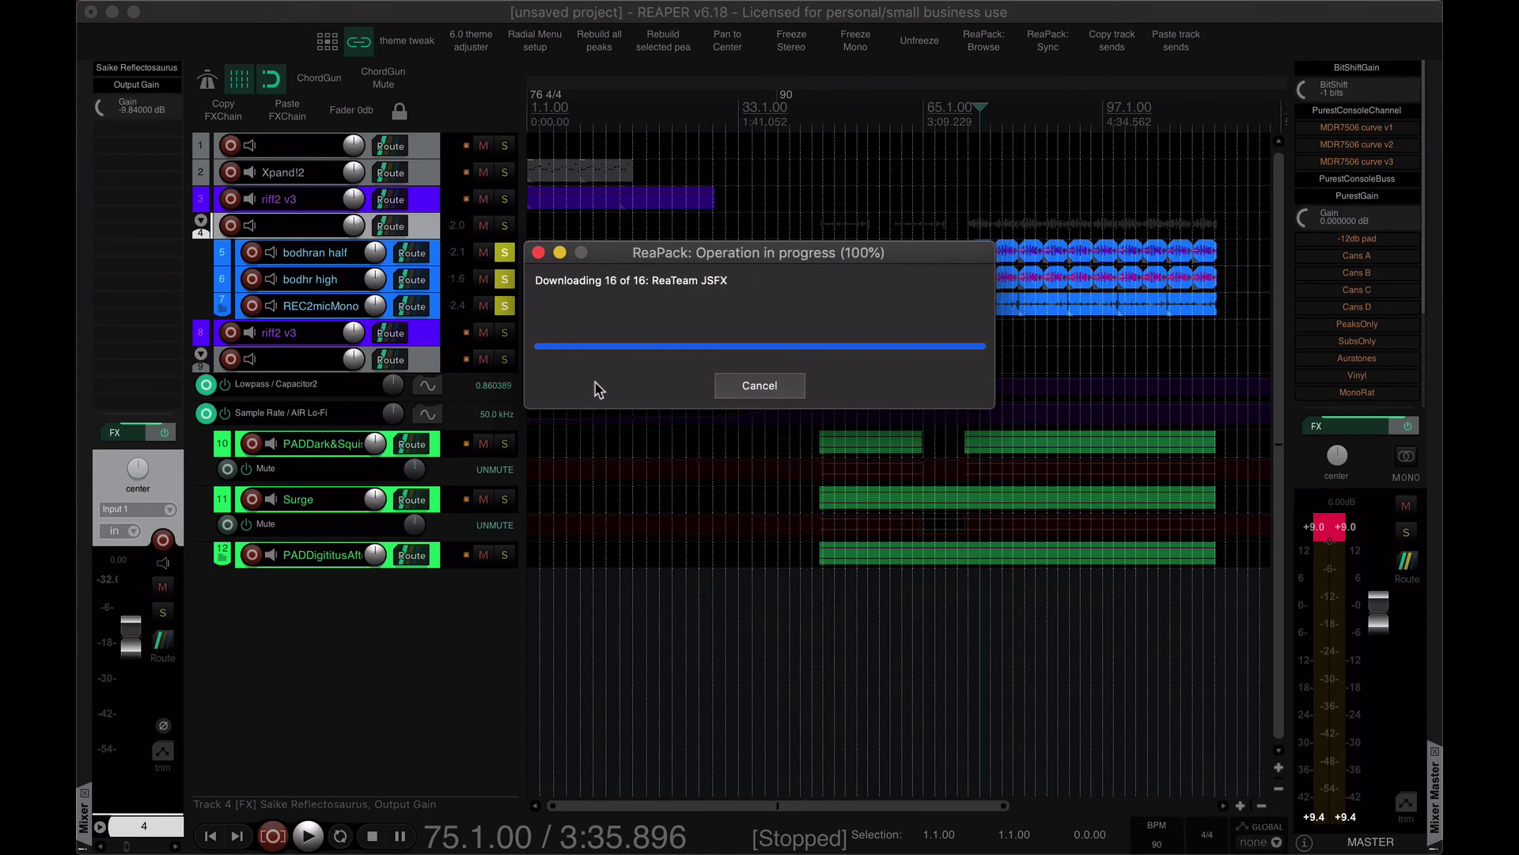
text(saik)
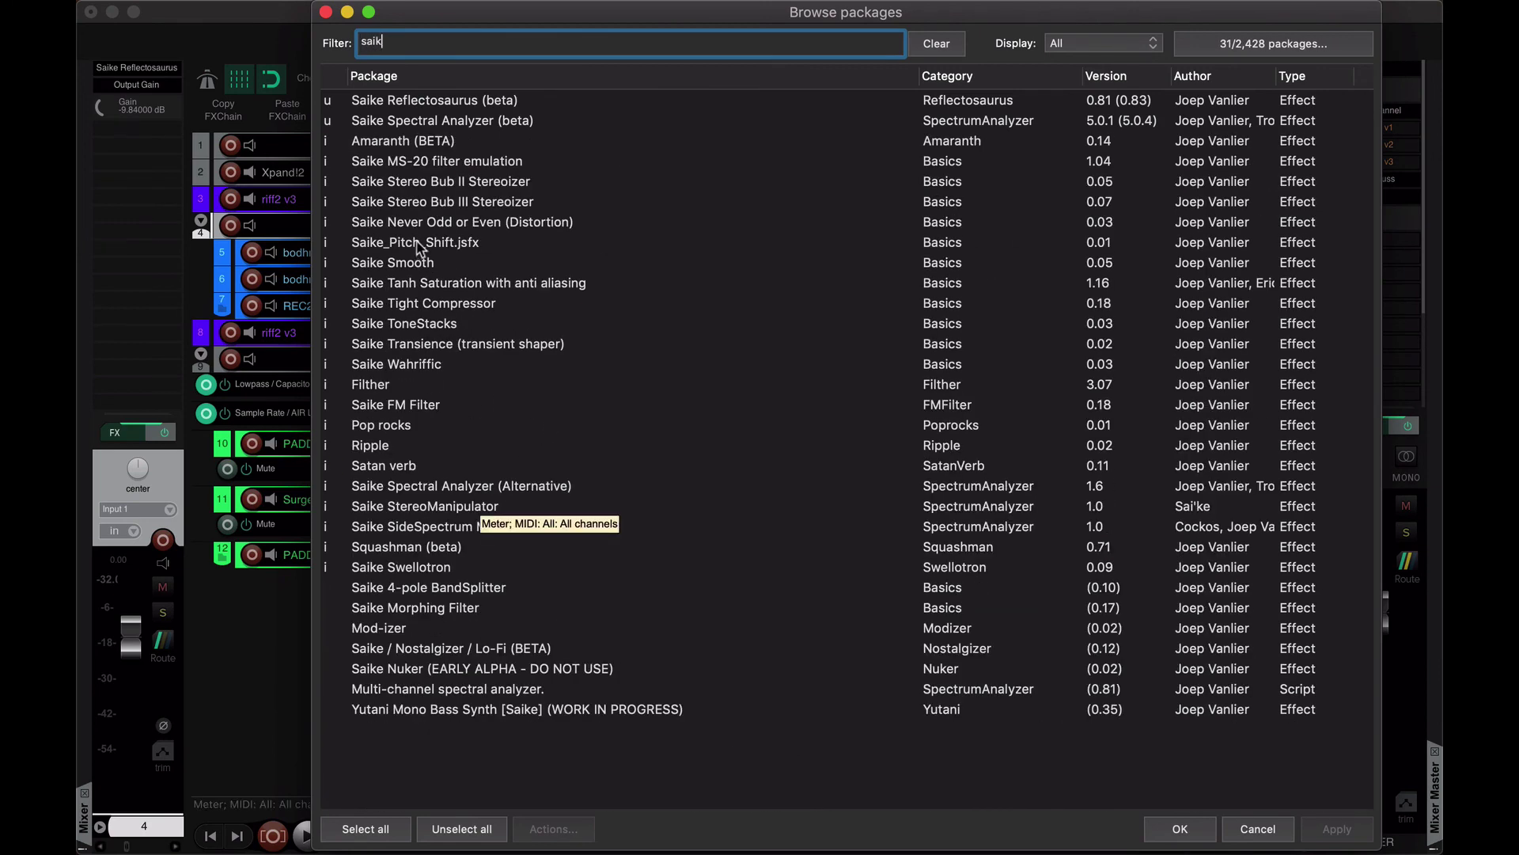
click(382, 162)
click(436, 43)
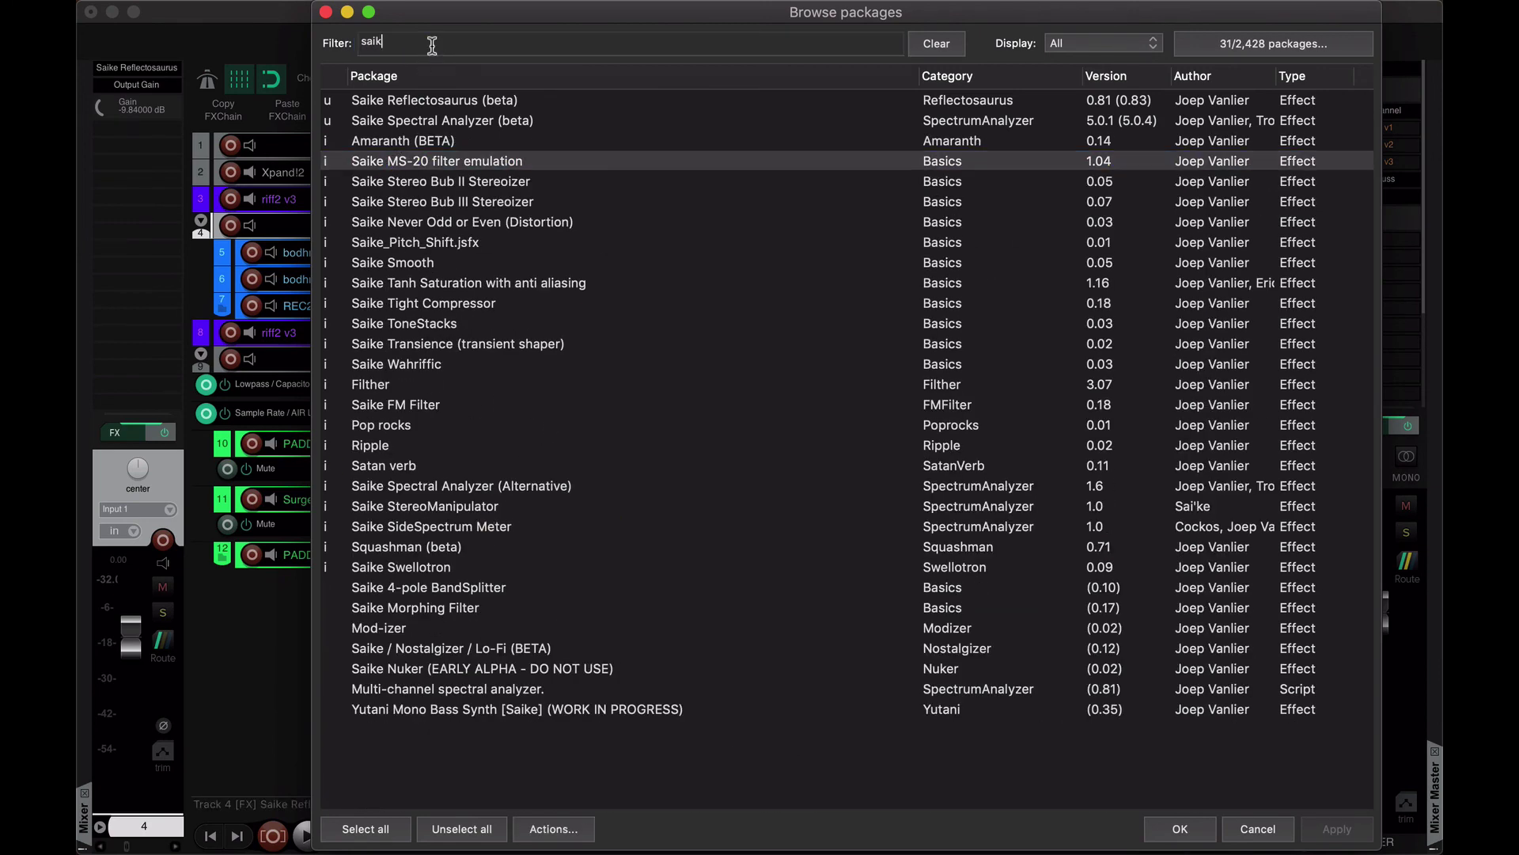
text(e)
Select the Saike packages from Amaranth (BETA) through Swellotron, then close the browser without applying
click(388, 145)
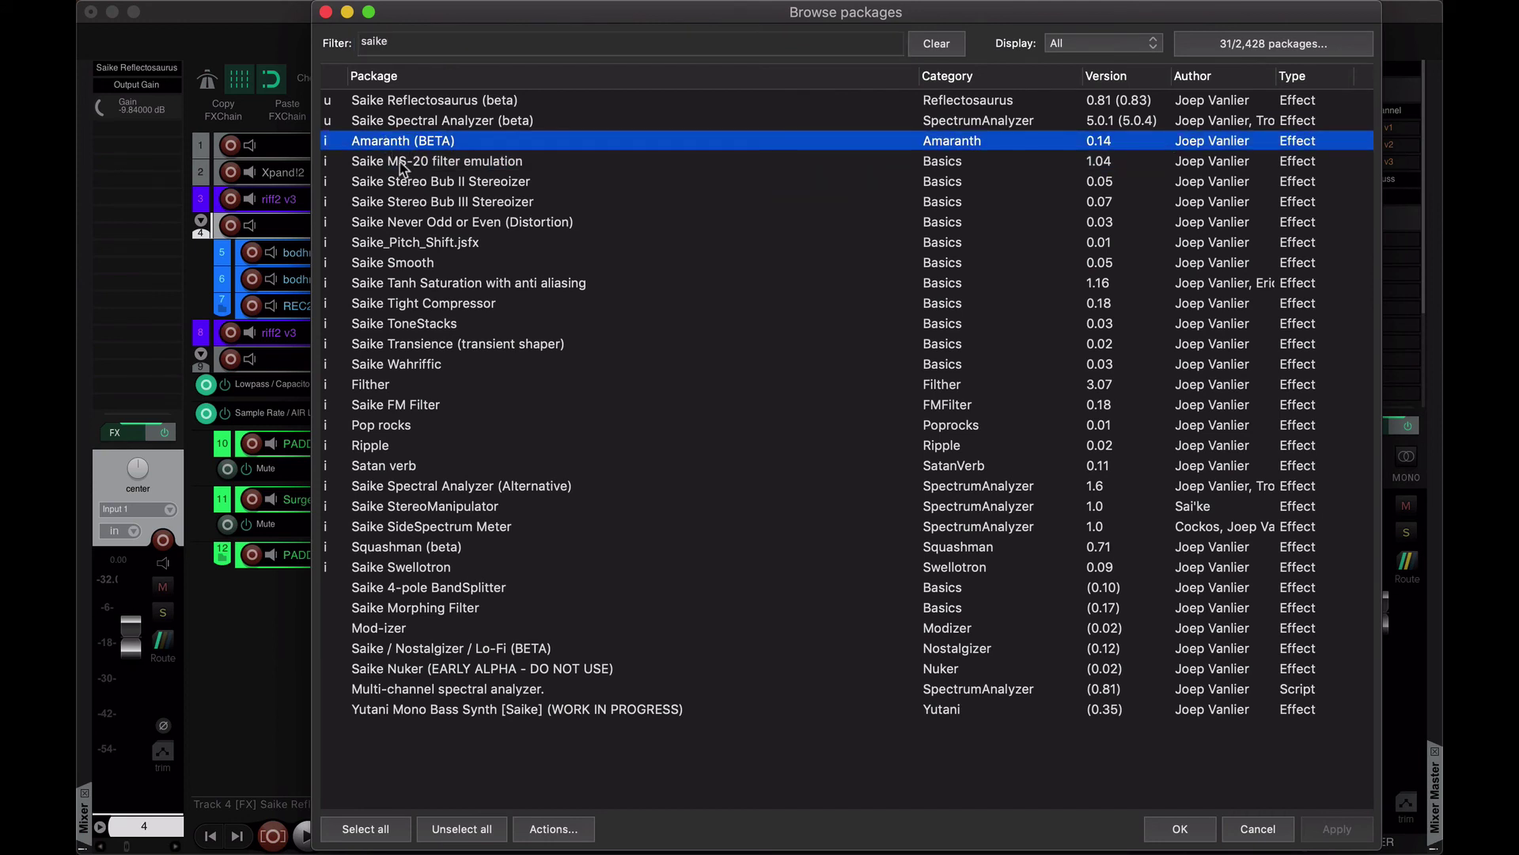
click(402, 164)
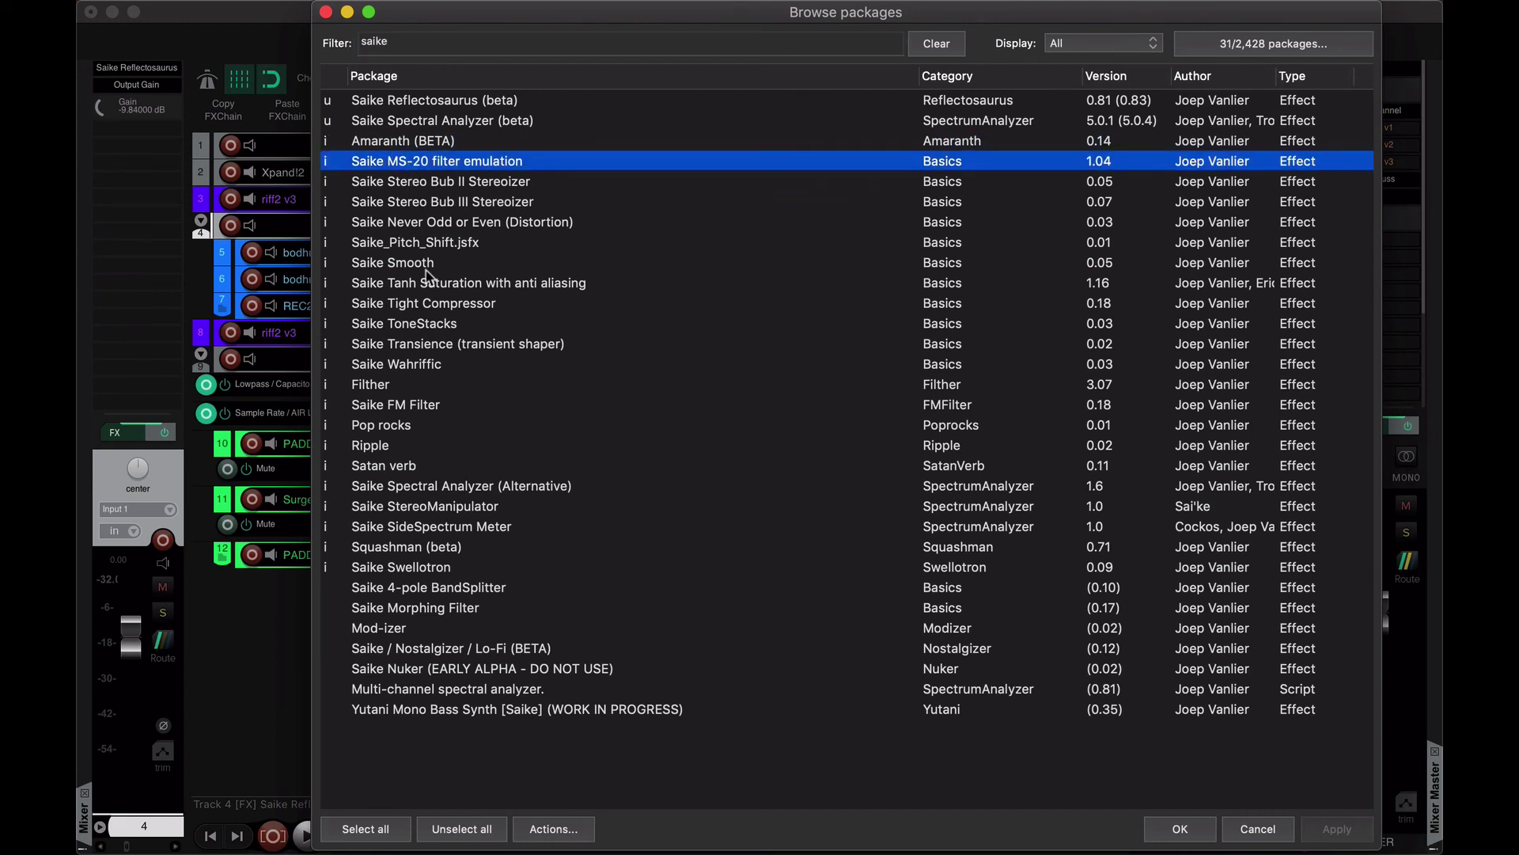
click(402, 569)
shift+click(451, 143)
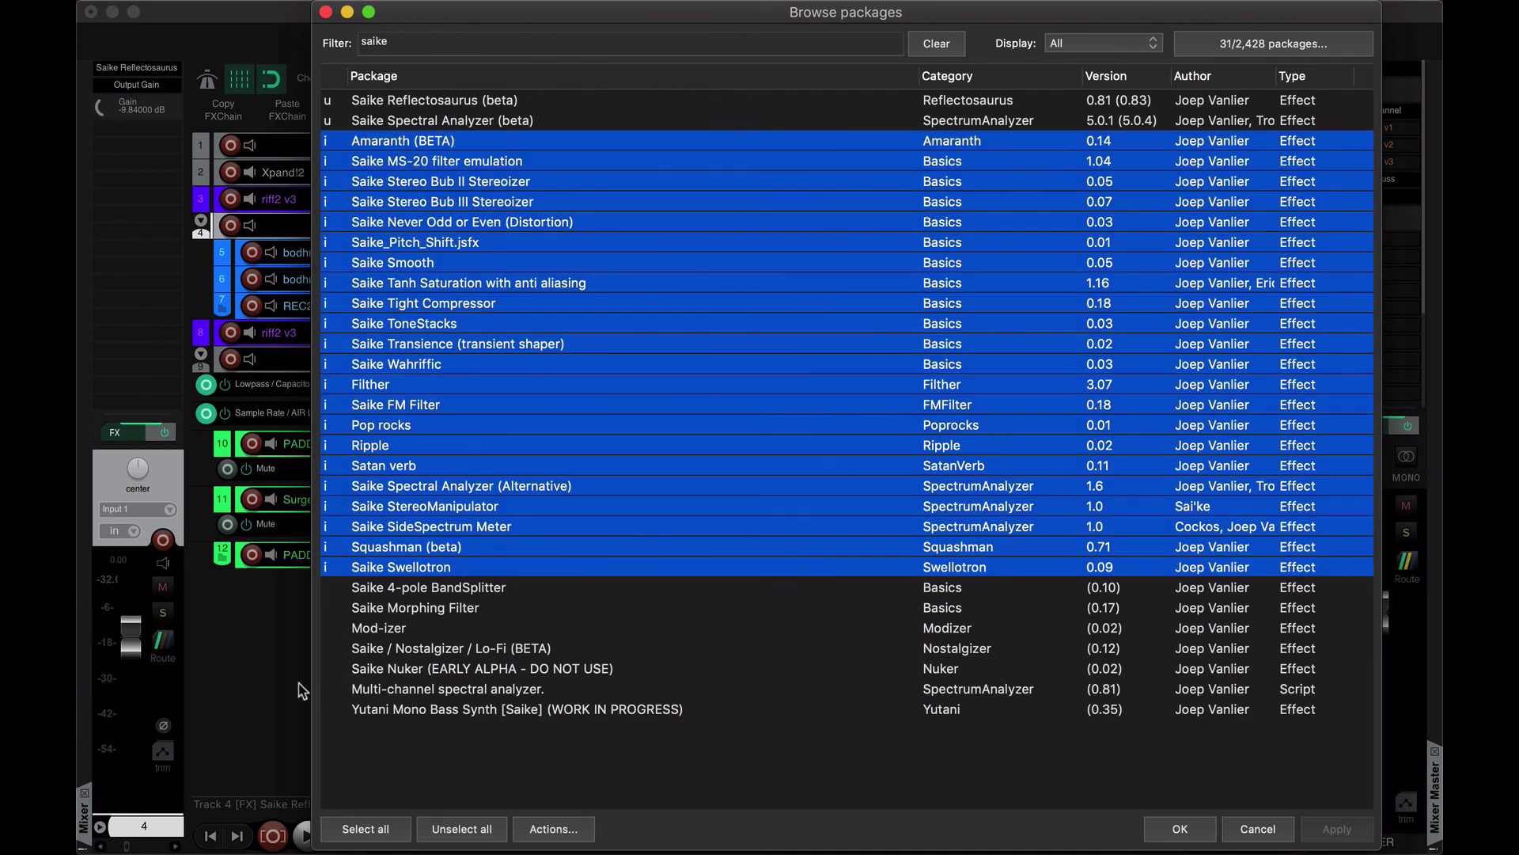
key(Escape)
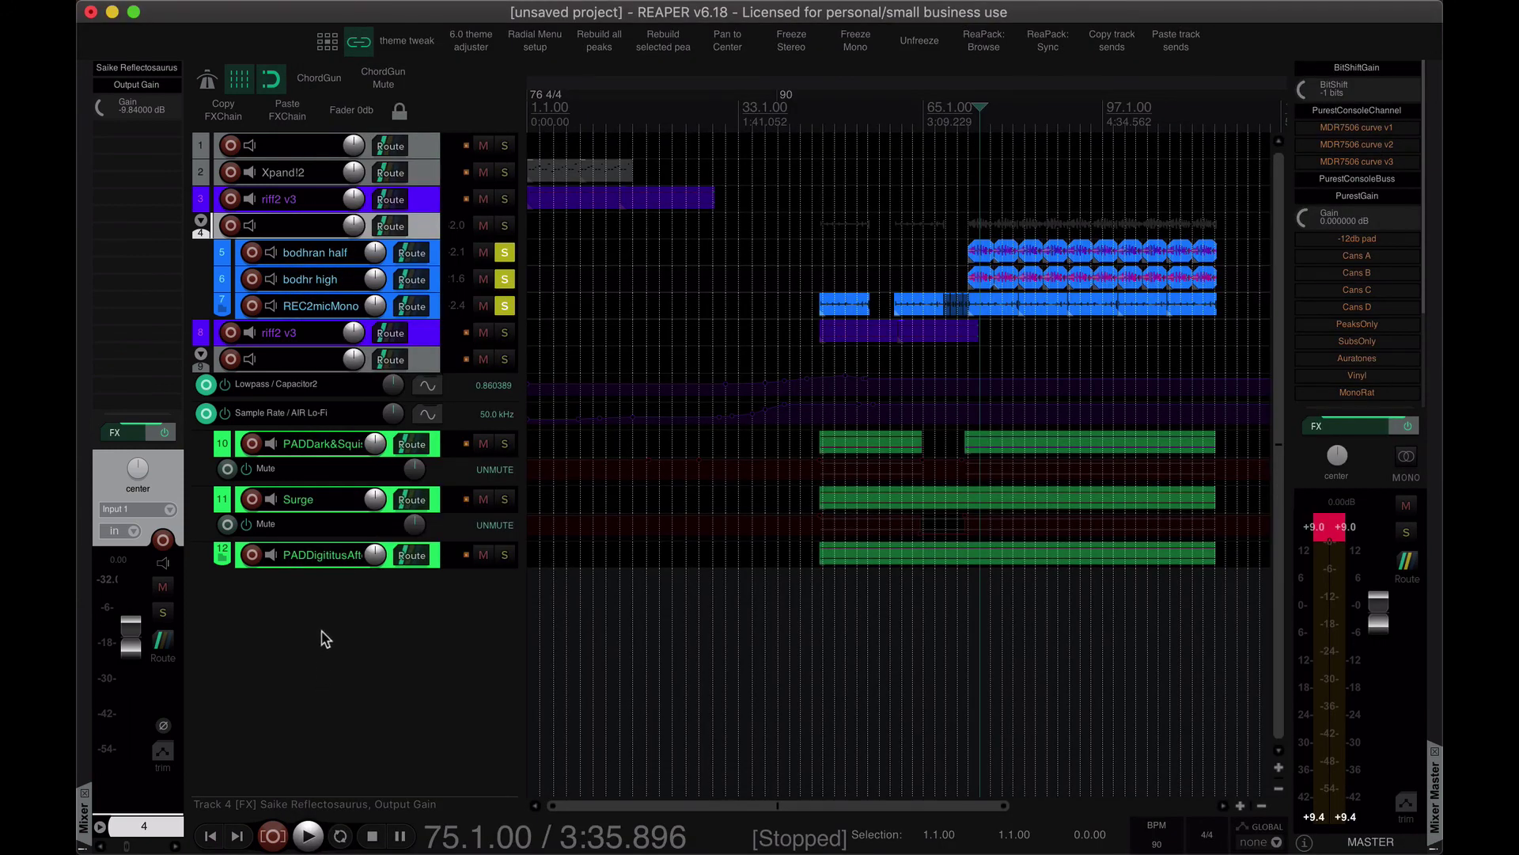